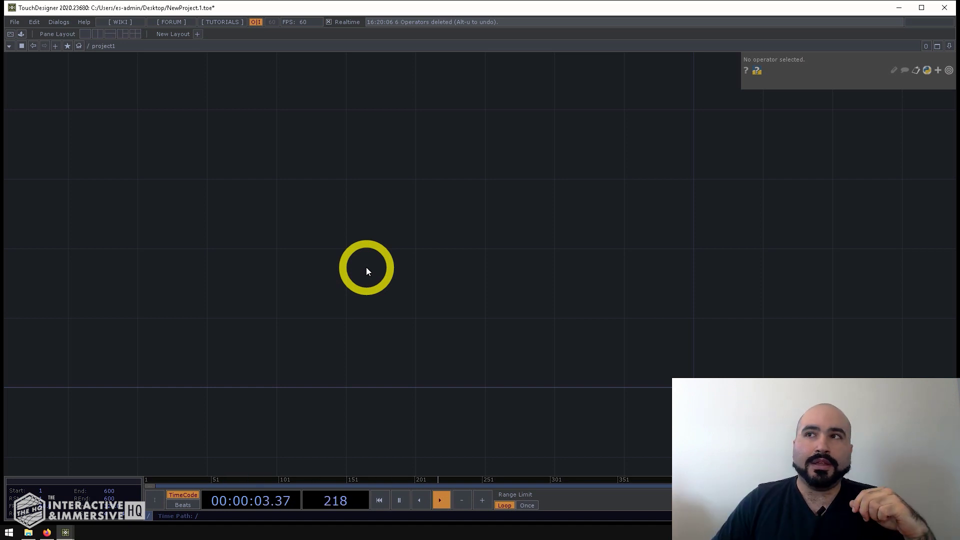
Step: Bring the Firefox window with the TDAbleton documentation in front of TouchDesigner
click(46, 532)
Step: Maximize Firefox and open the TDAbleton wiki page by searching 'tdableton' from the Main Page
click(285, 100)
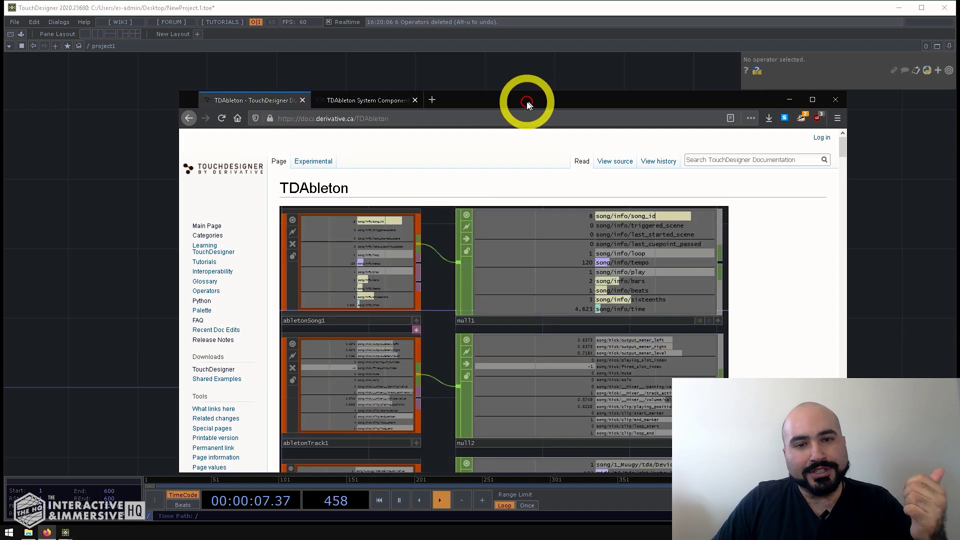
drag(525, 101, 527, 4)
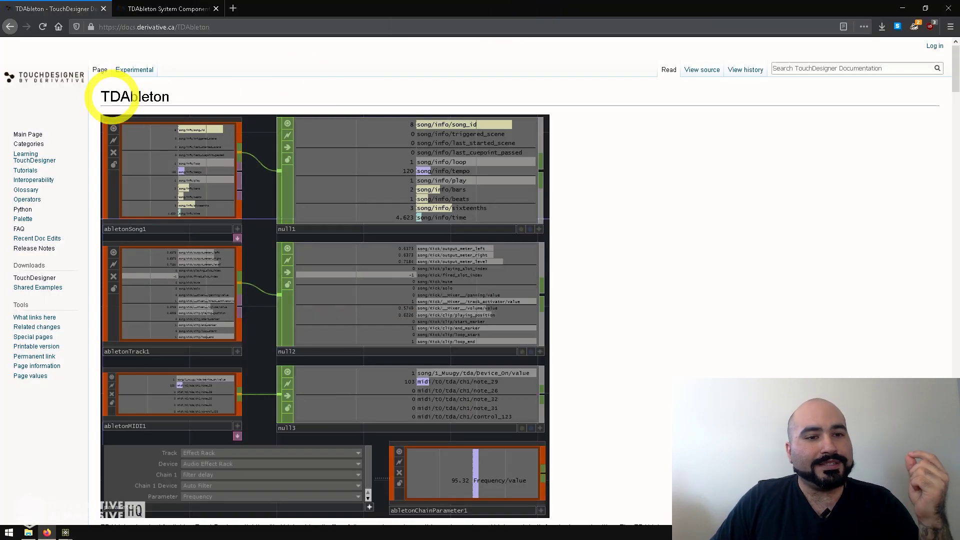
double_click(110, 98)
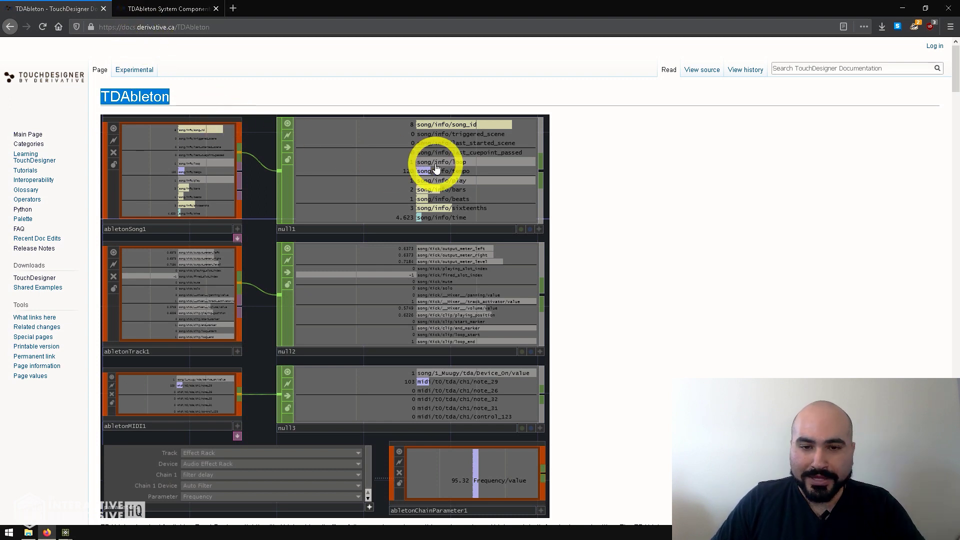
click(27, 135)
click(823, 70)
text(t)
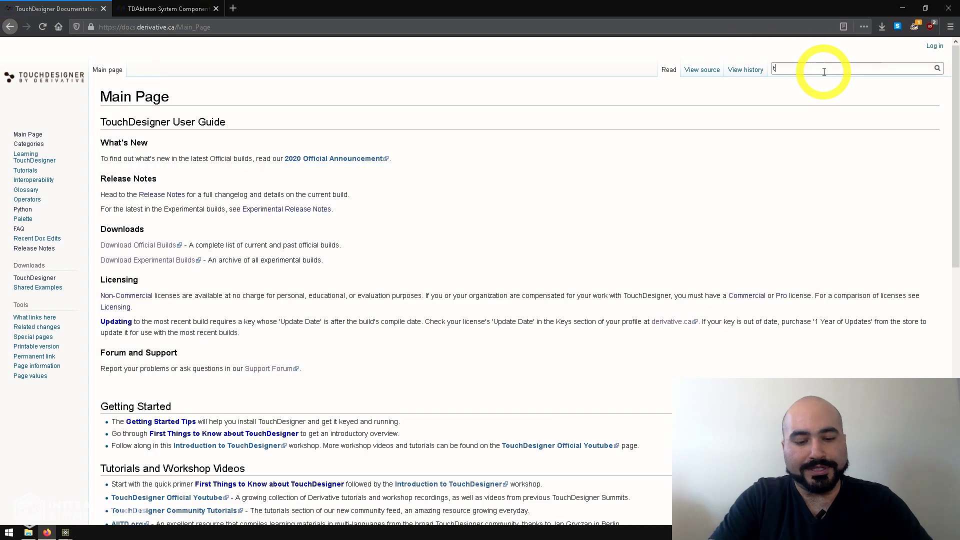
text(dableton)
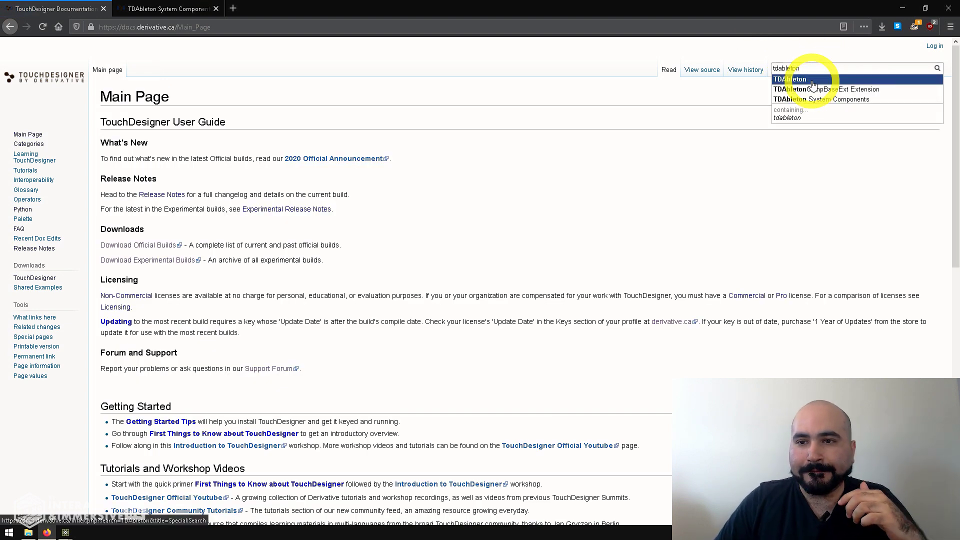
click(813, 83)
Step: Scroll through the TDAbleton page's setup, upgrading, MIDI and package sections
scroll(526, 193, down, 10)
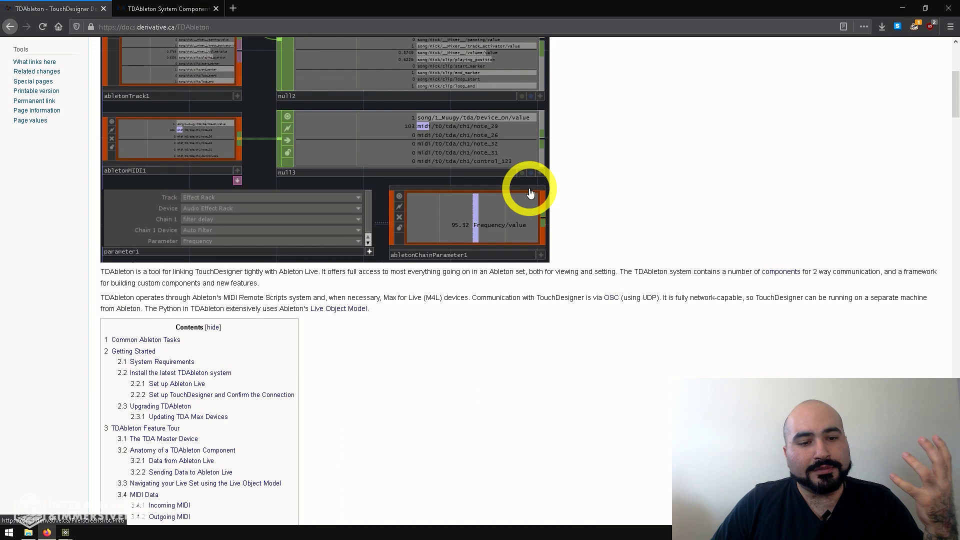
scroll(531, 193, down, 9)
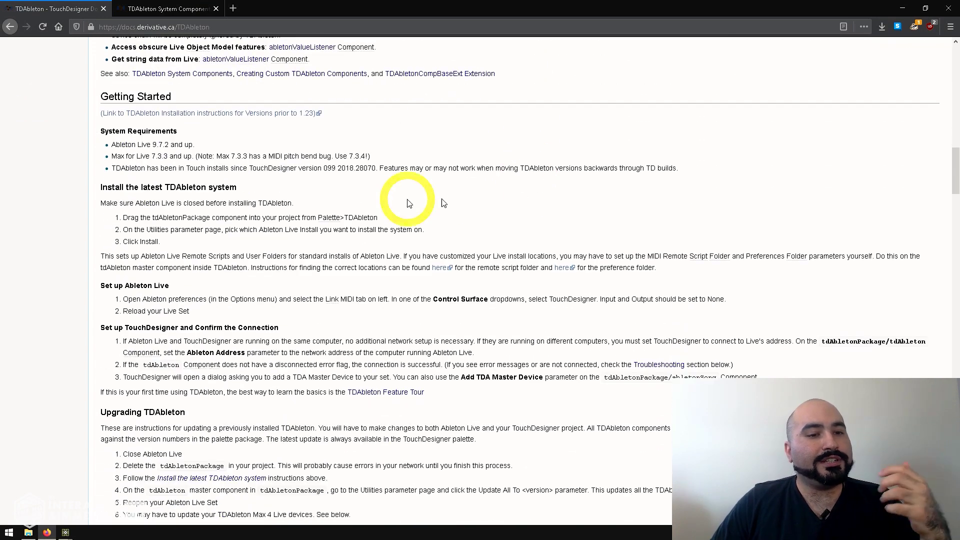
scroll(380, 246, down, 9)
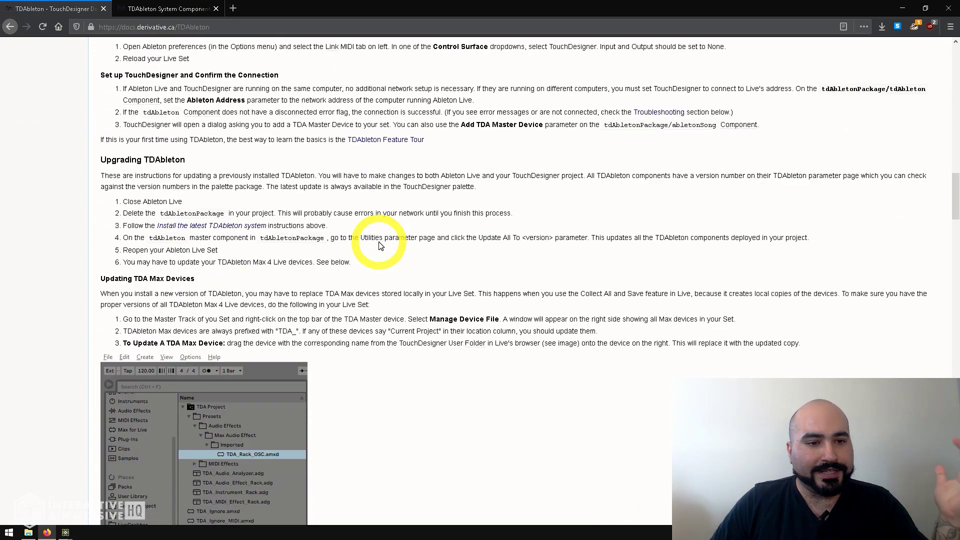
scroll(379, 245, down, 12)
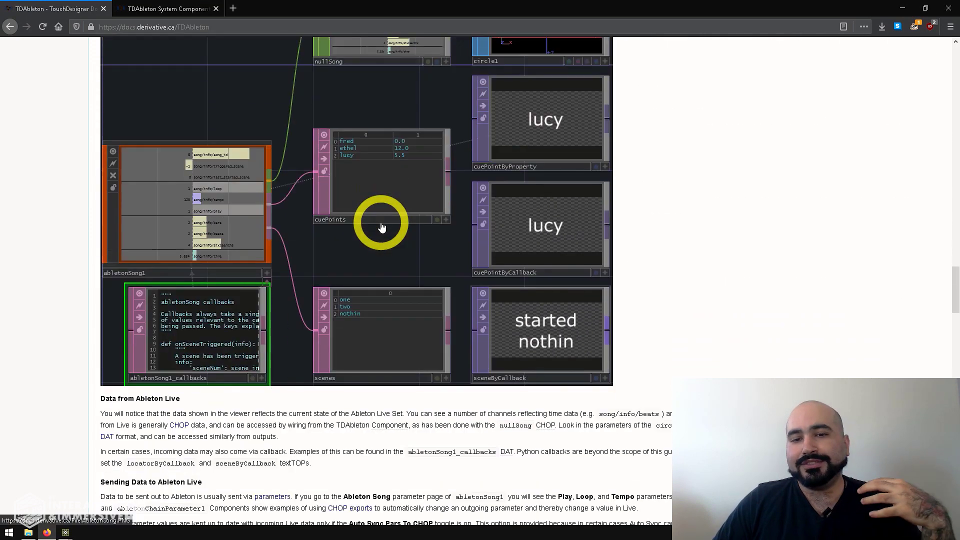
scroll(381, 227, down, 10)
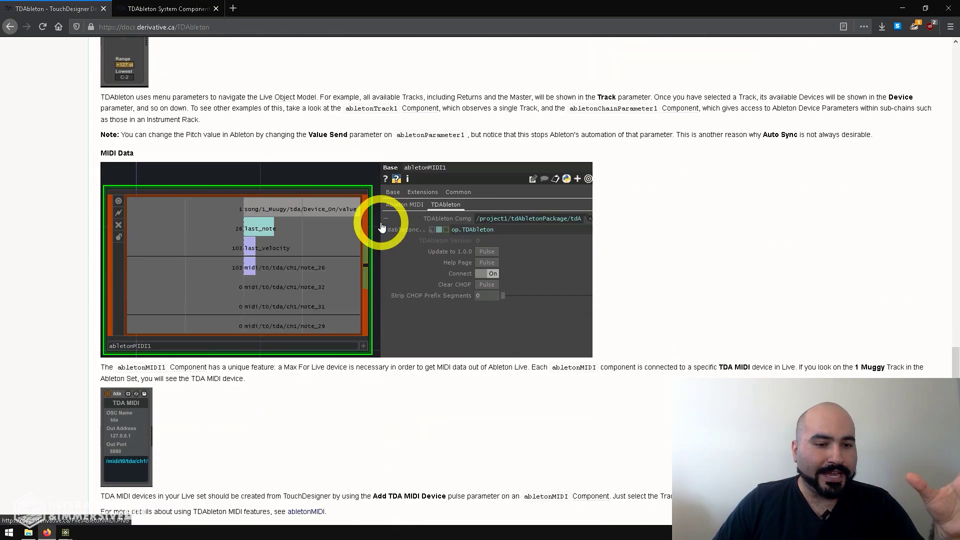
scroll(381, 227, down, 15)
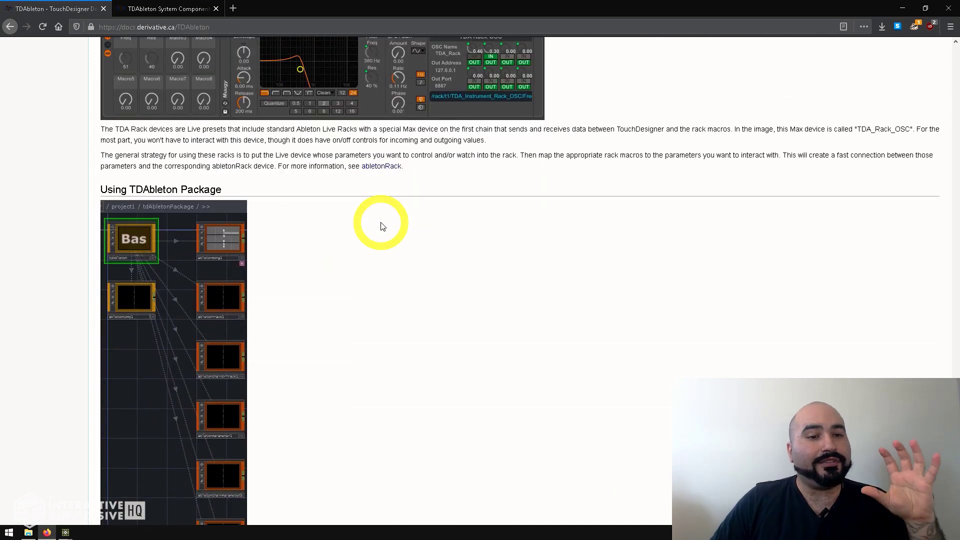
scroll(381, 226, up, 20)
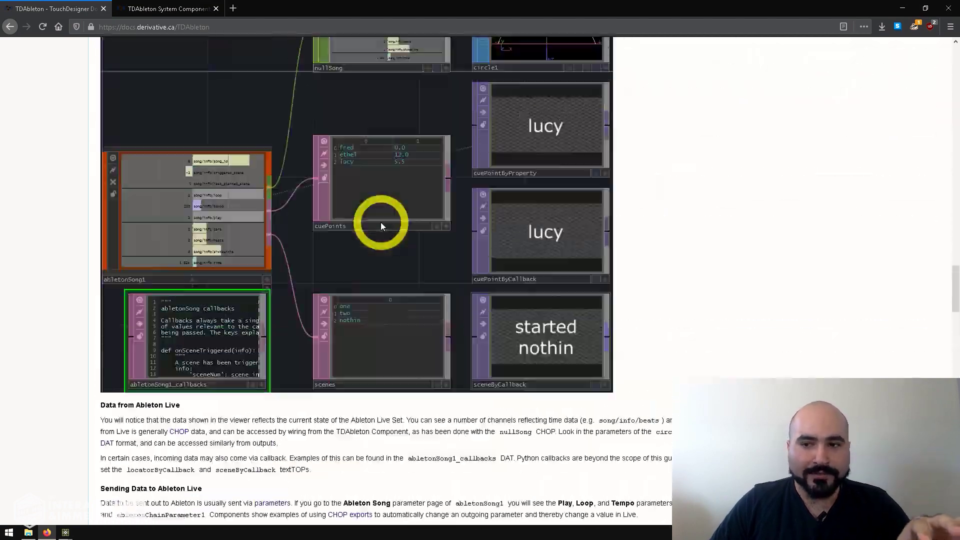
scroll(381, 226, up, 20)
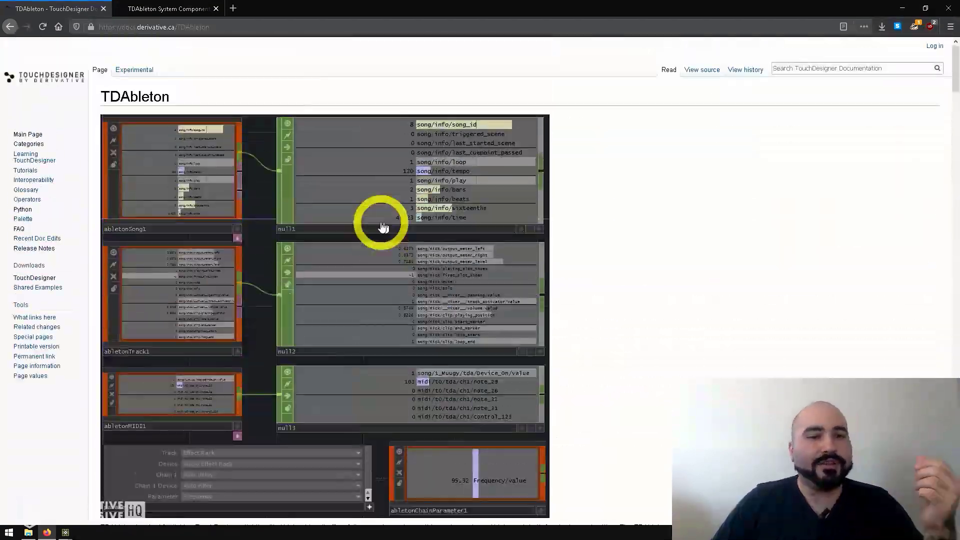
click(165, 9)
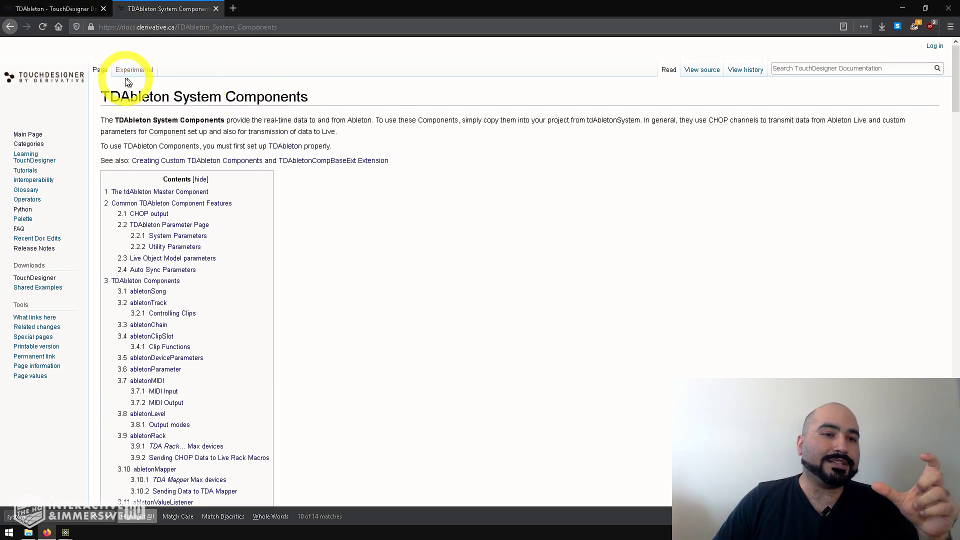
click(65, 9)
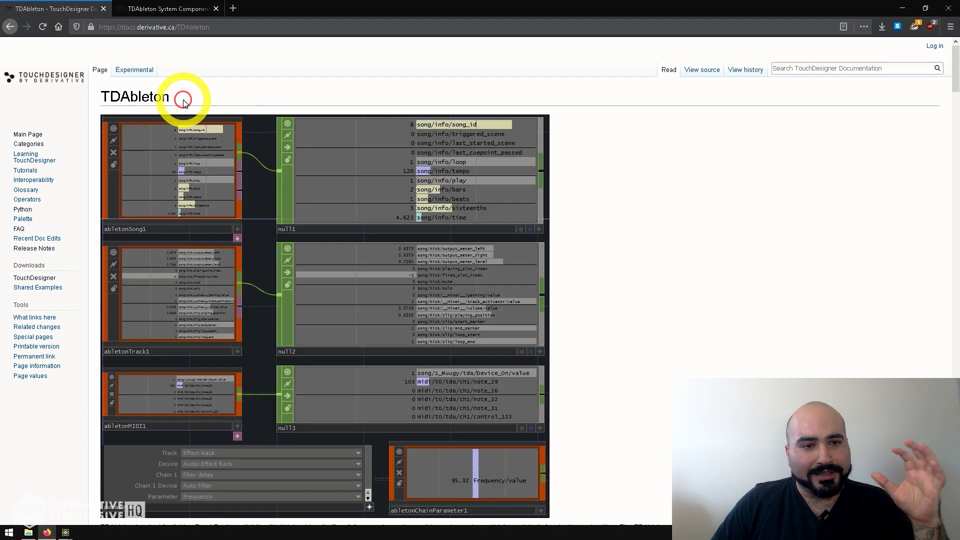
click(168, 10)
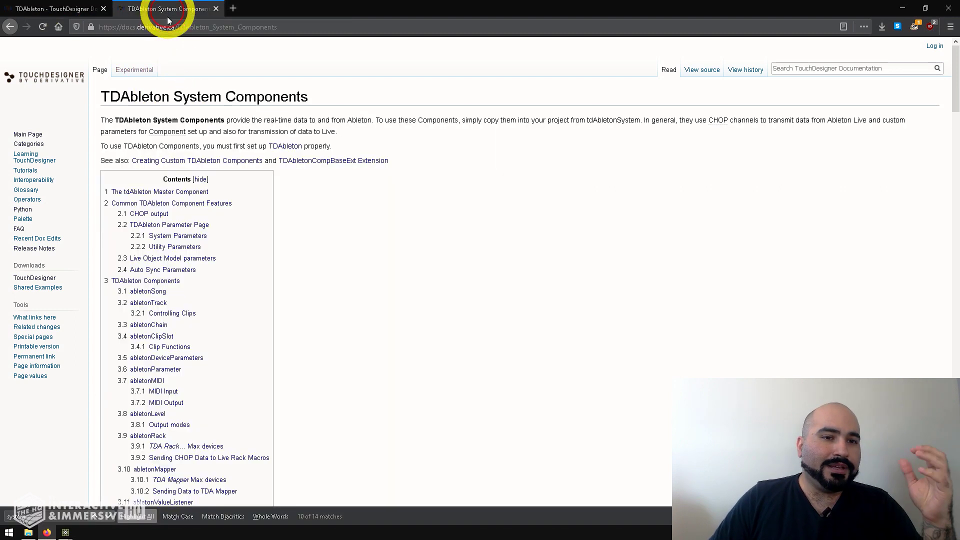
scroll(300, 200, down, 15)
scroll(299, 200, down, 10)
double_click(113, 187)
scroll(112, 188, down, 2)
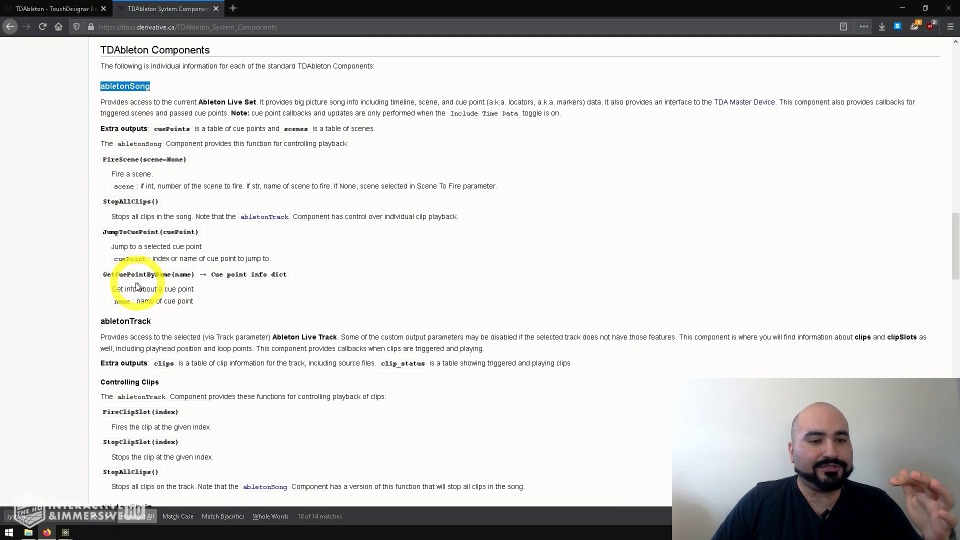
scroll(209, 405, down, 2)
scroll(209, 405, down, 5)
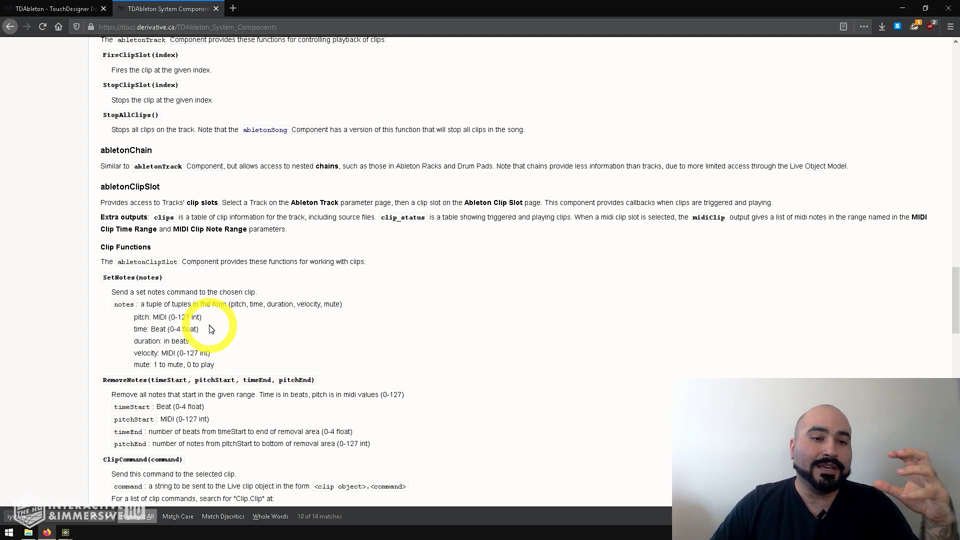
scroll(215, 189, down, 4)
scroll(215, 189, down, 3)
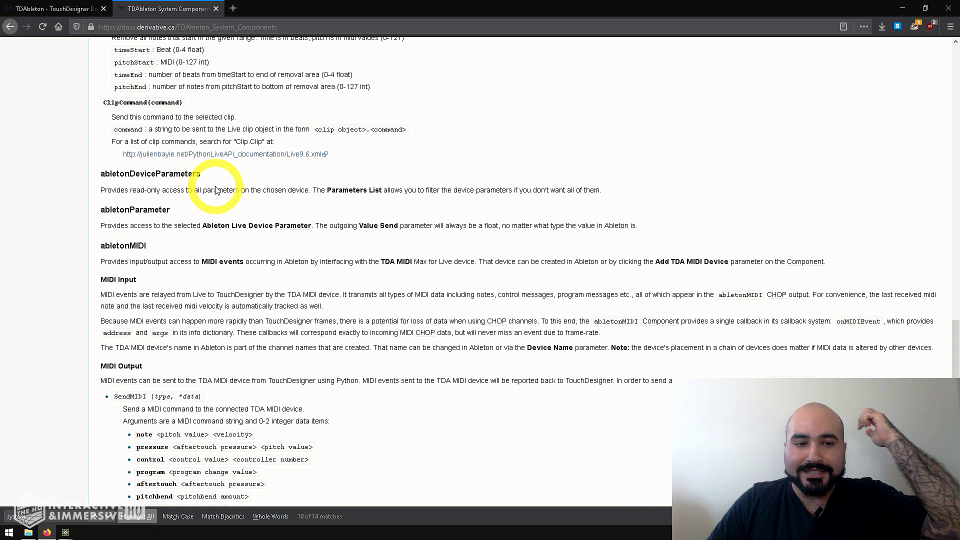
double_click(139, 210)
drag(120, 226, 515, 222)
click(222, 214)
scroll(223, 214, down, 3)
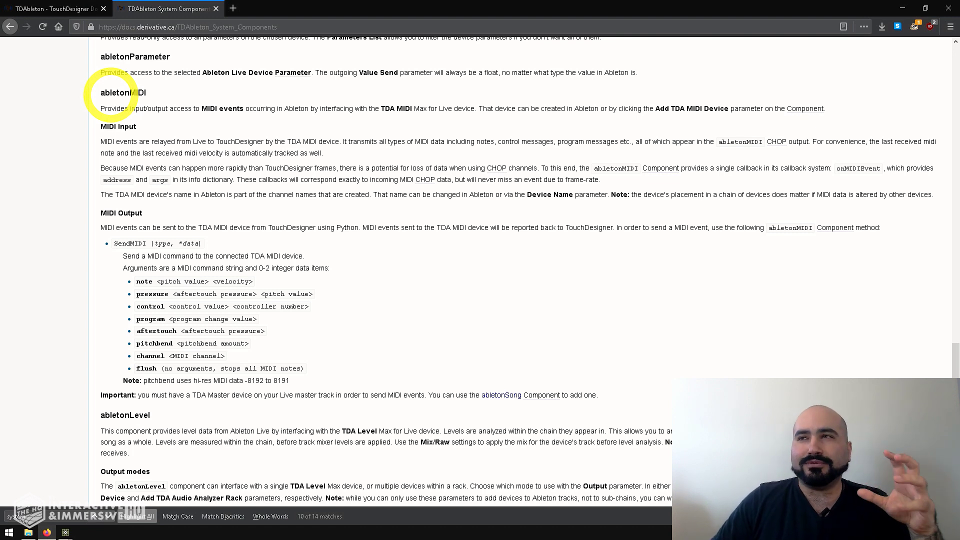
scroll(474, 137, up, 15)
scroll(473, 143, up, 5)
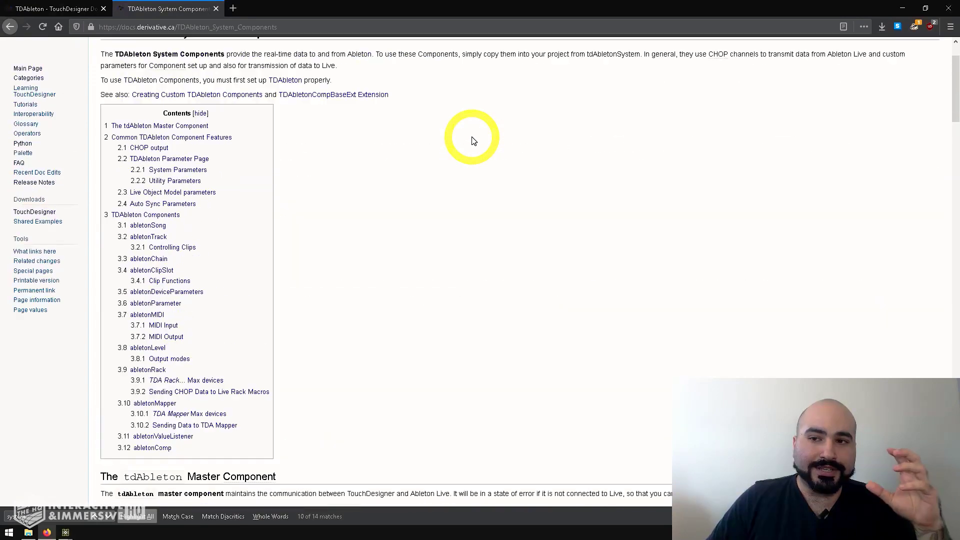
click(61, 11)
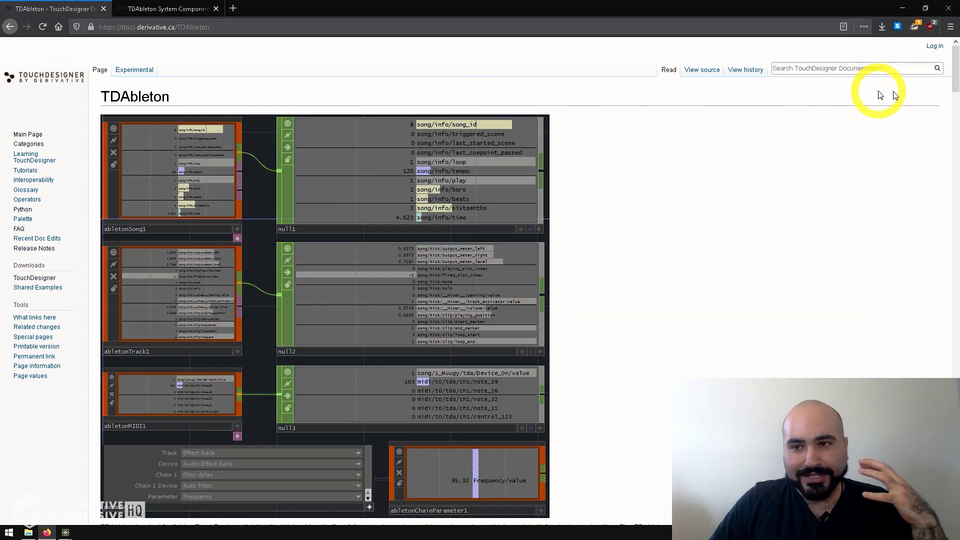
Step: Drag tdAbletonPackage from the Palette's Derivative > TDAbleton folder into the project1 network
click(900, 9)
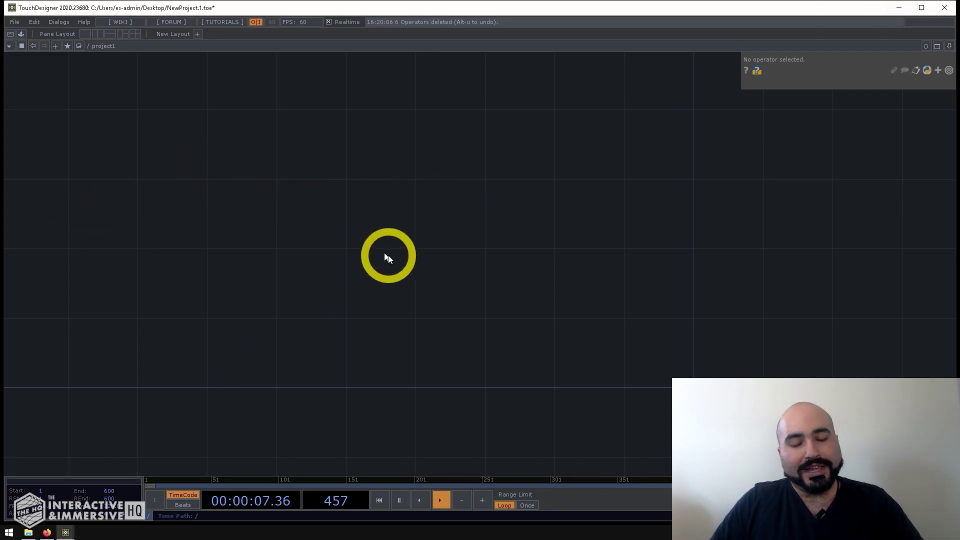
click(58, 22)
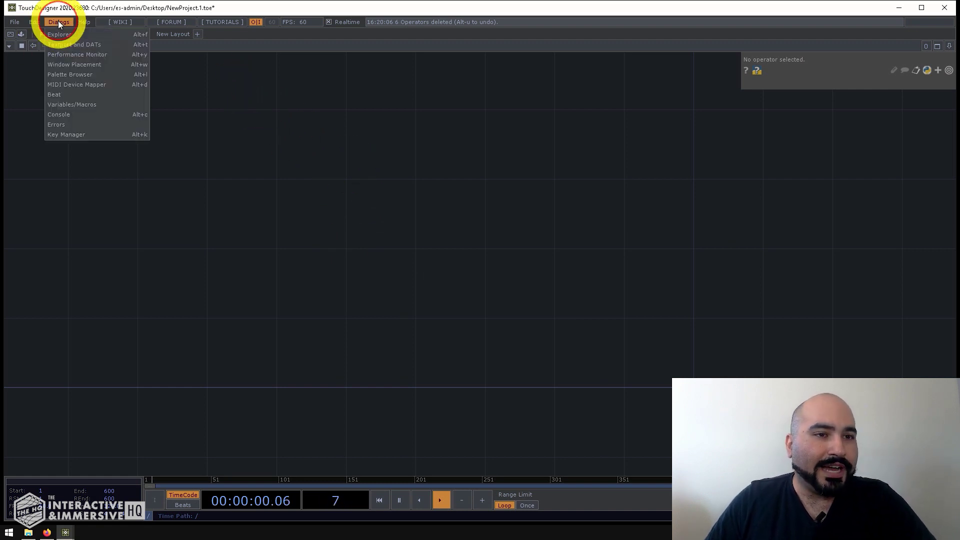
click(61, 74)
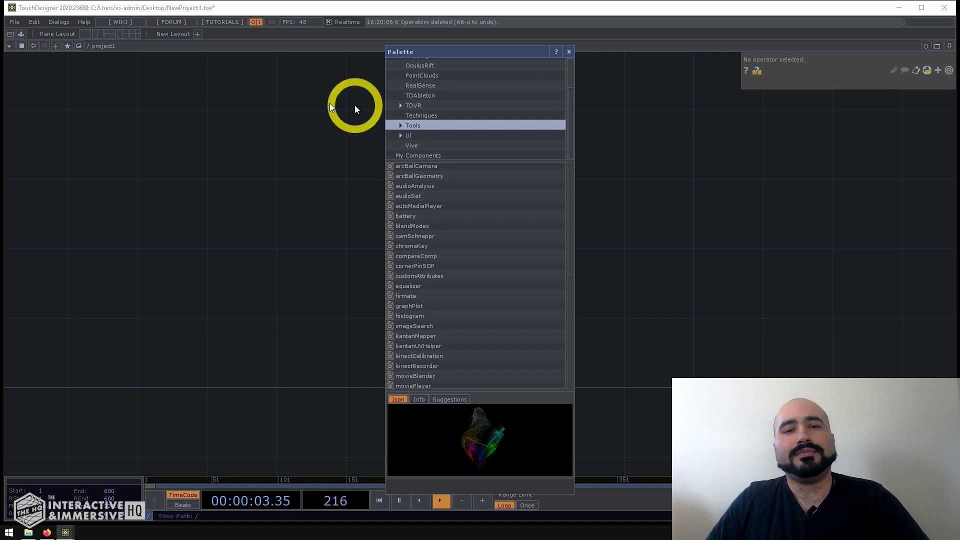
scroll(434, 94, up, 3)
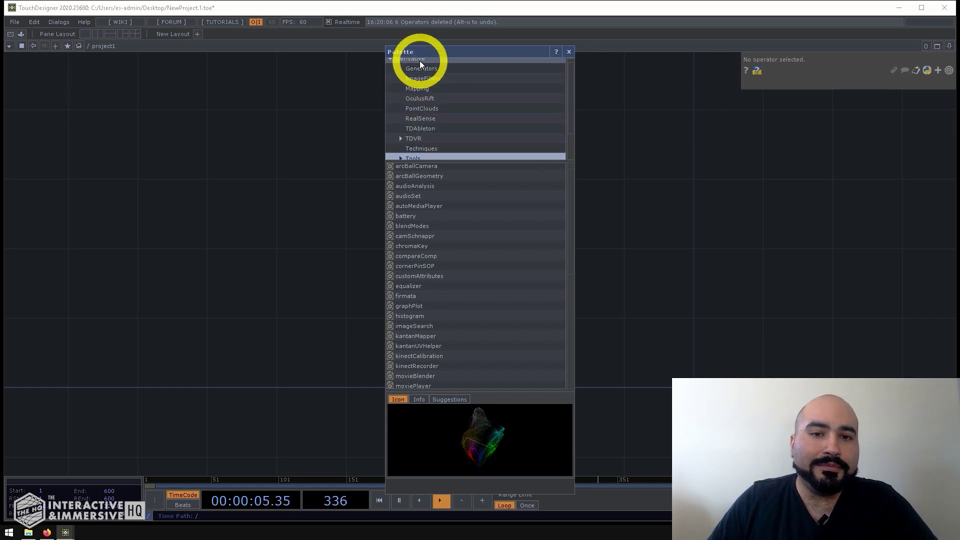
click(417, 134)
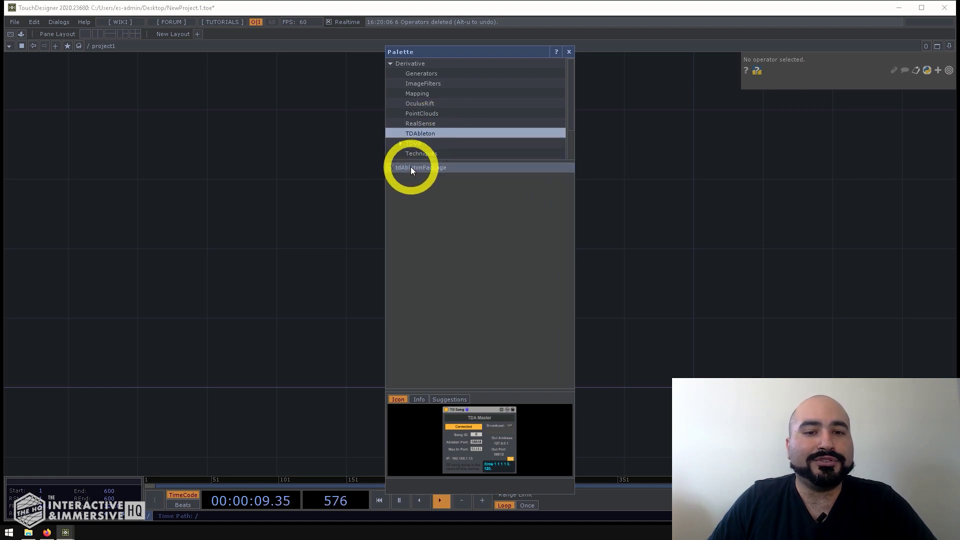
drag(416, 169, 159, 315)
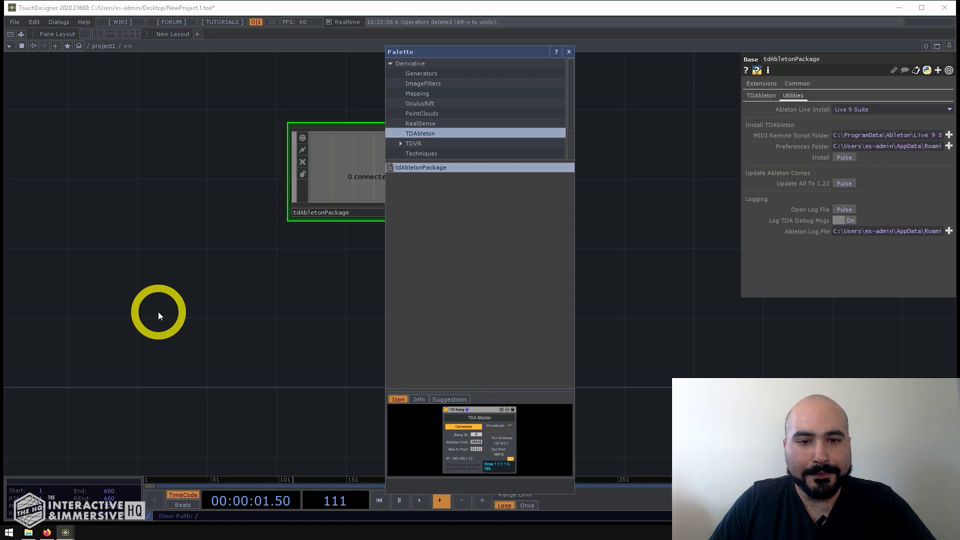
Step: Close the Palette, home the network on tdAbletonPackage, and widen its parameters to show full Live 9 Suite paths
click(570, 51)
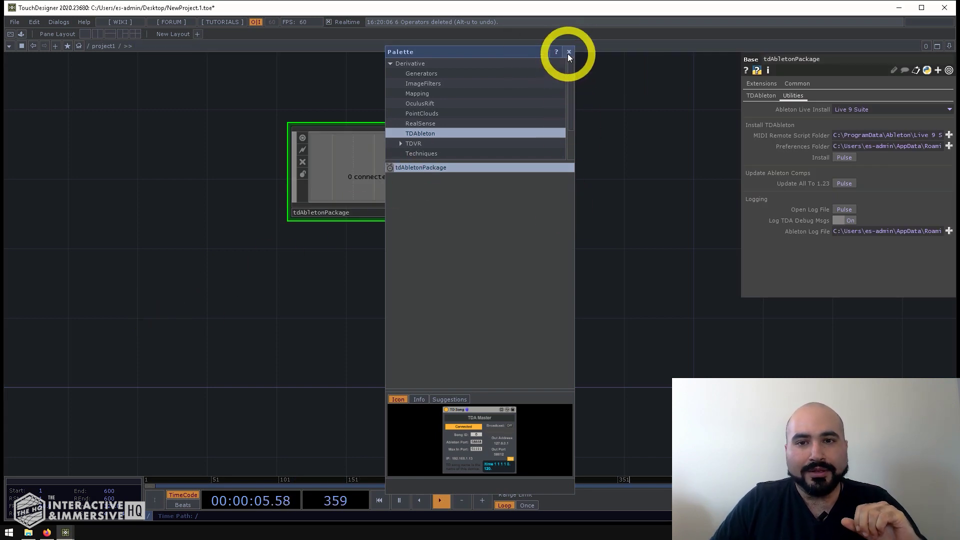
click(569, 52)
key(h)
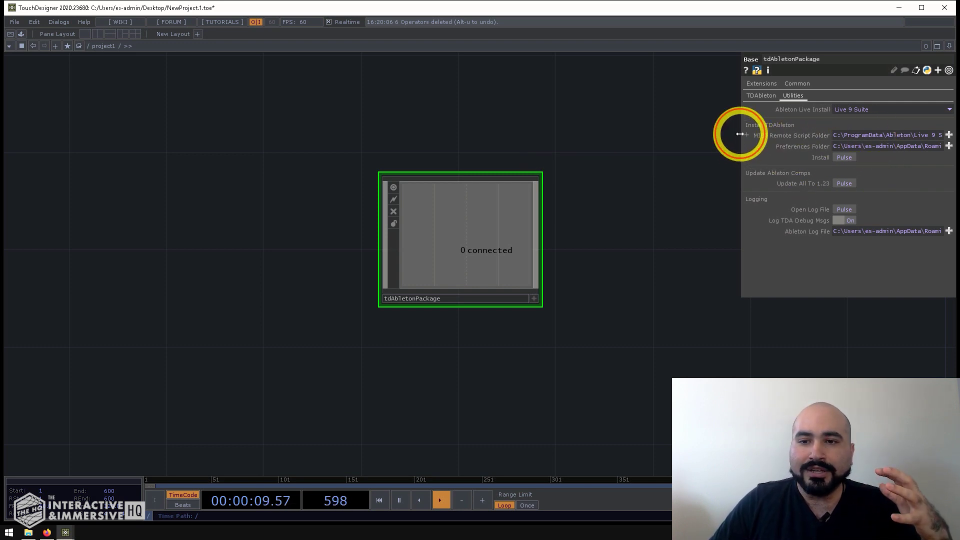
drag(740, 134, 628, 131)
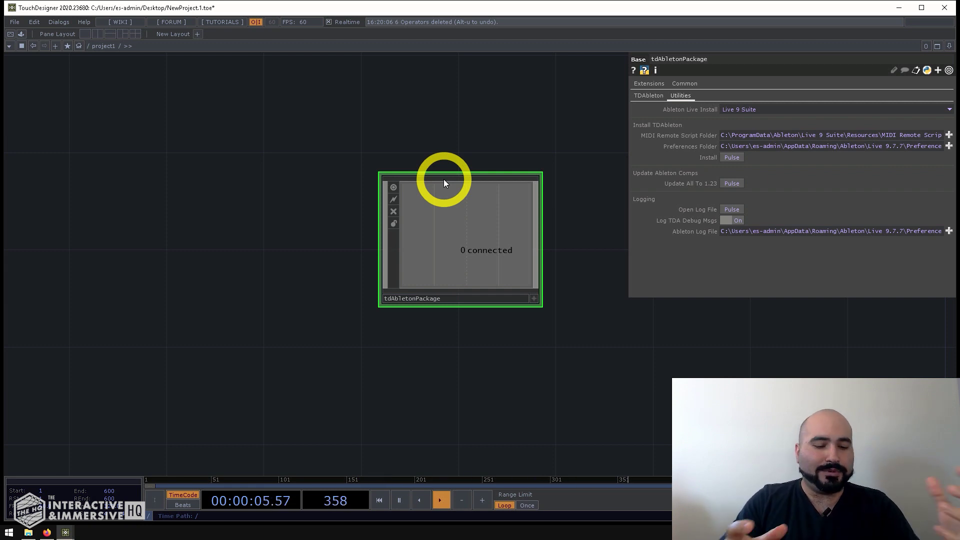
Step: Launch Ableton Live 9 Suite by searching 'ab' in the Start menu
key(super)
text(able)
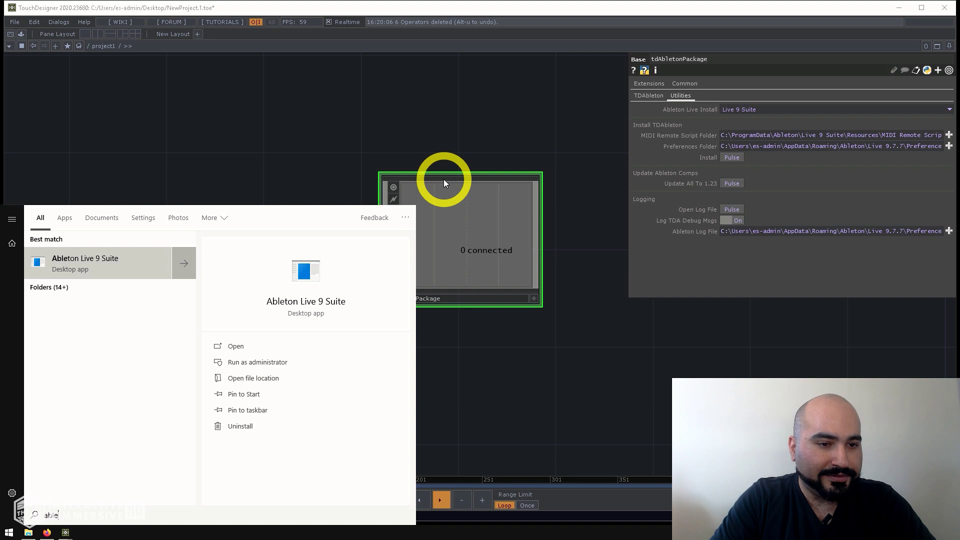
key(Return)
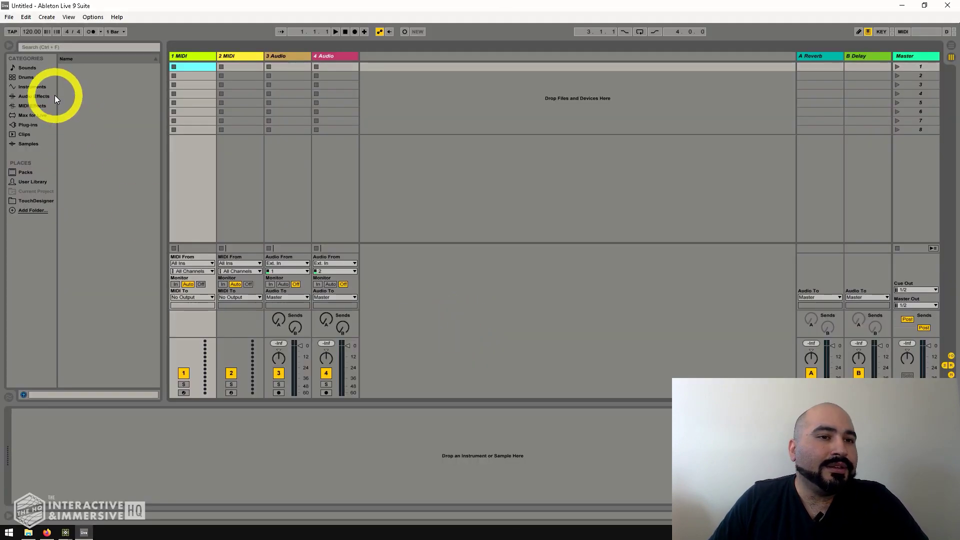
Step: Open Live's Preferences on the Link/MIDI page via the Options menu
click(54, 96)
click(28, 20)
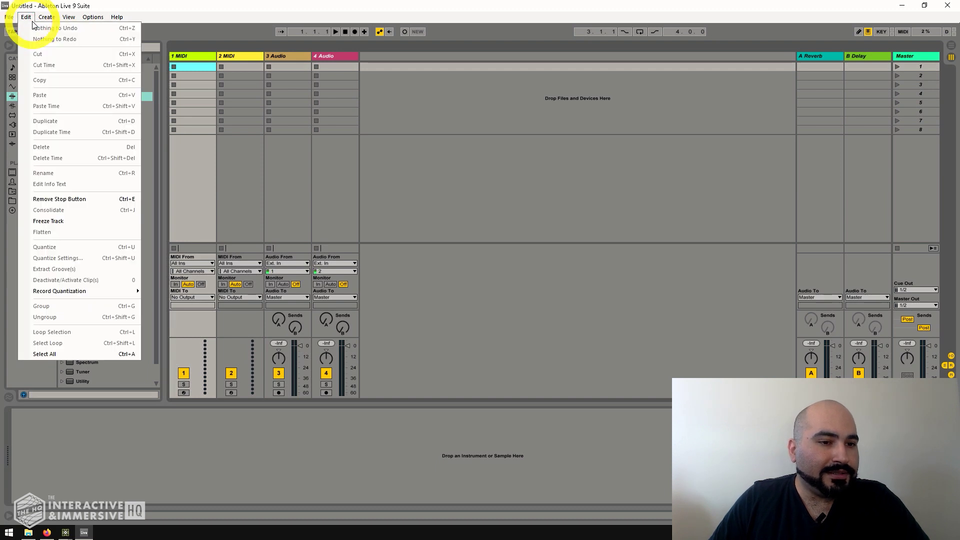
click(10, 17)
click(88, 18)
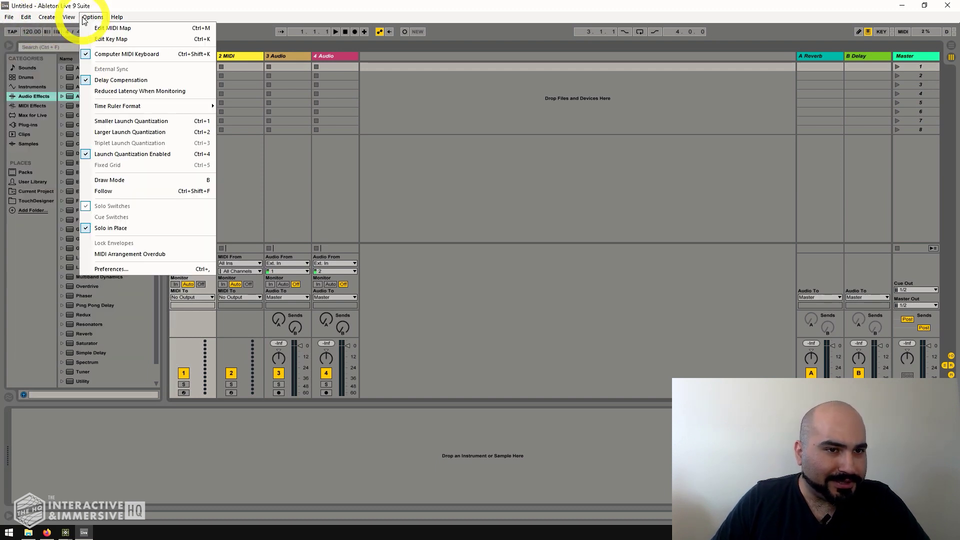
click(112, 268)
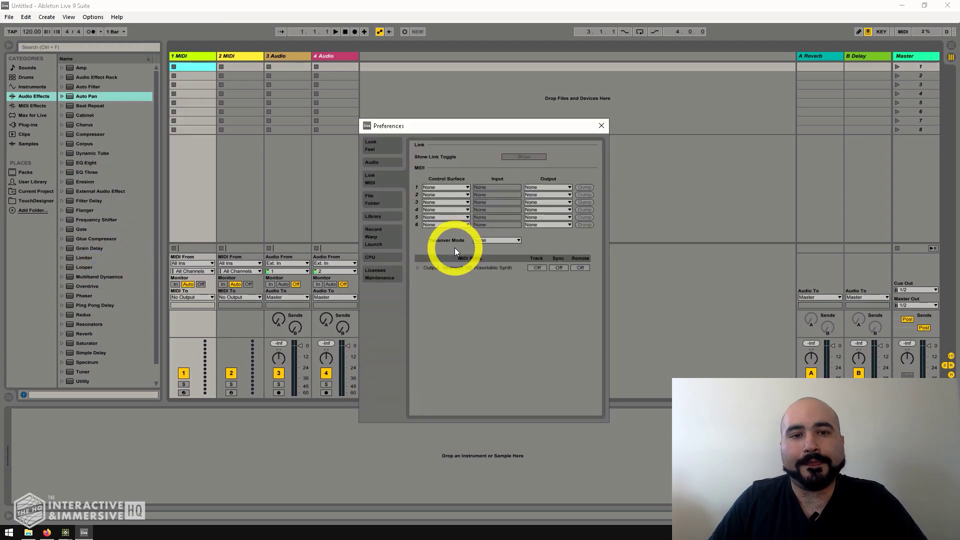
click(383, 148)
click(376, 177)
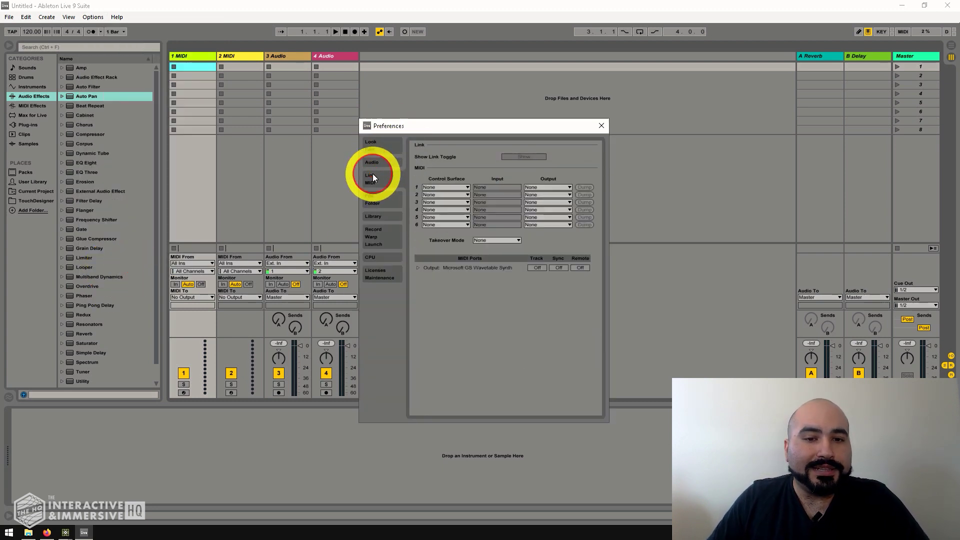
Step: Expand the Control Surface 1 dropdown and scroll down to TouchDesigner
click(448, 188)
scroll(448, 237, down, 9)
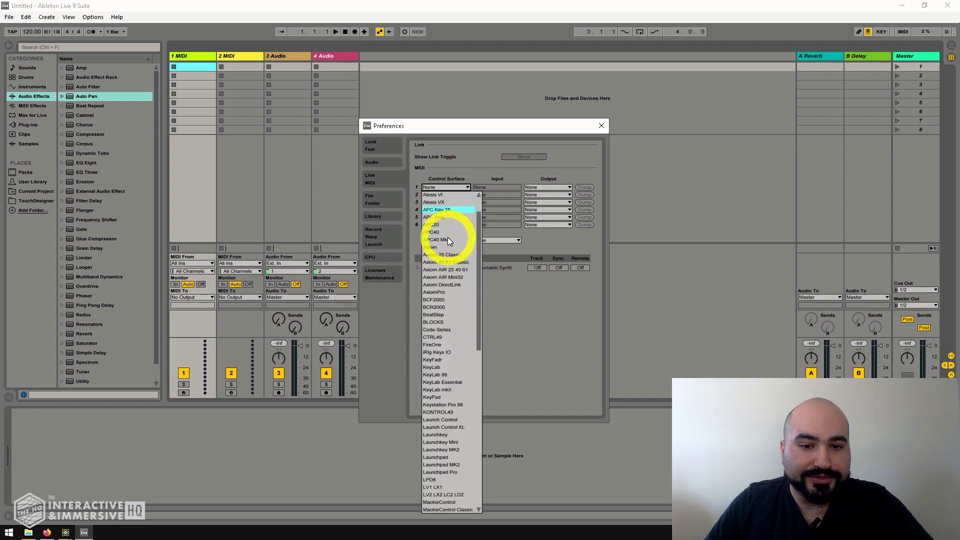
scroll(448, 239, down, 8)
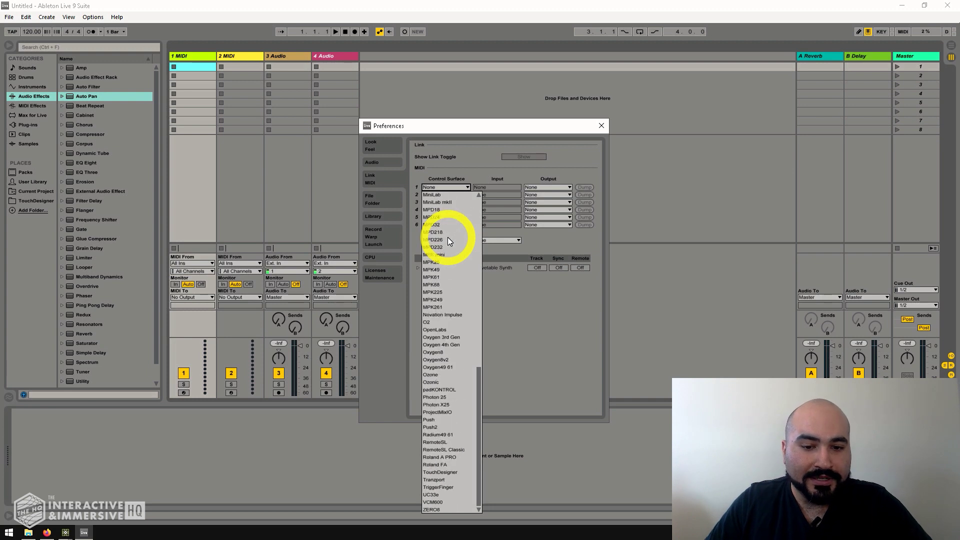
Step: Set Control Surface 1 to TouchDesigner and create the 'TD Song' master device
click(436, 474)
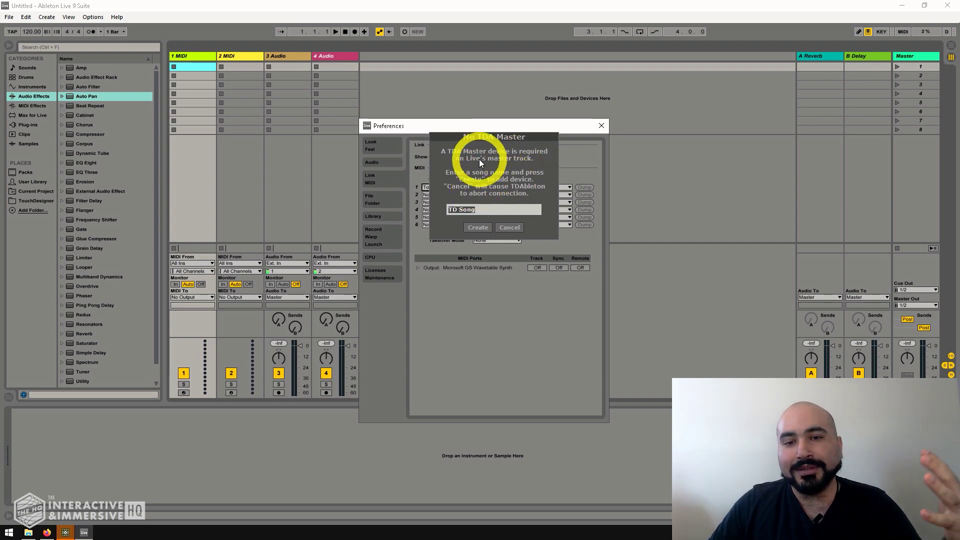
click(477, 227)
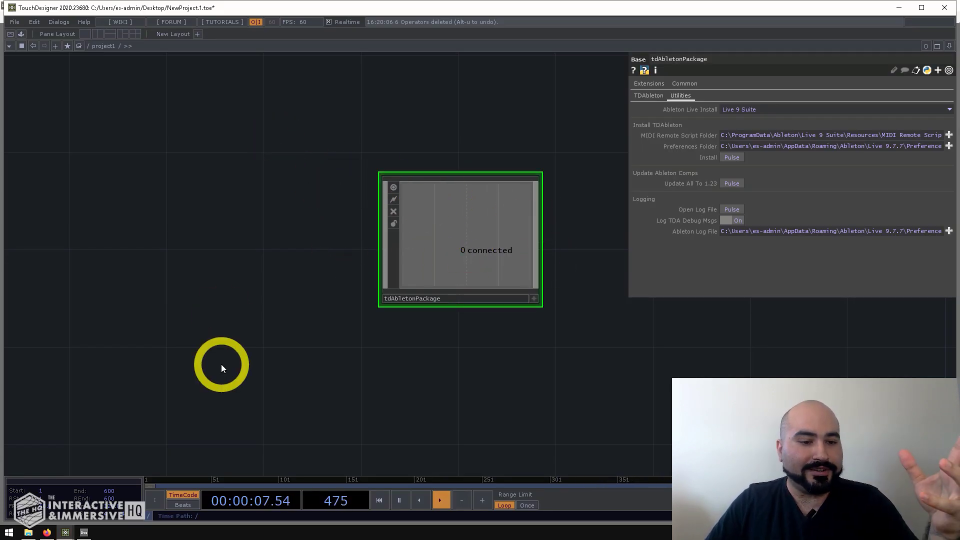
Step: Return to Ableton Live and close the Preferences window with TD Song connected
click(83, 532)
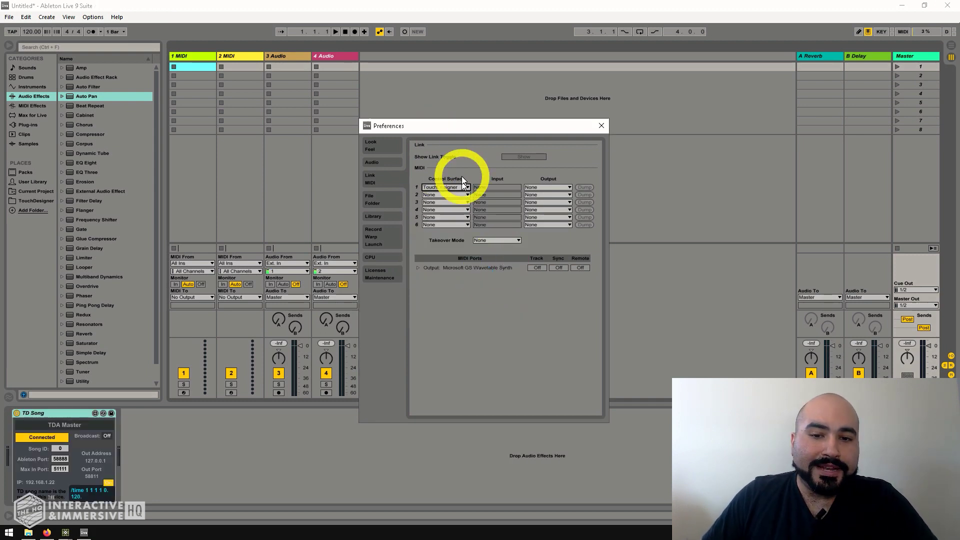
click(916, 56)
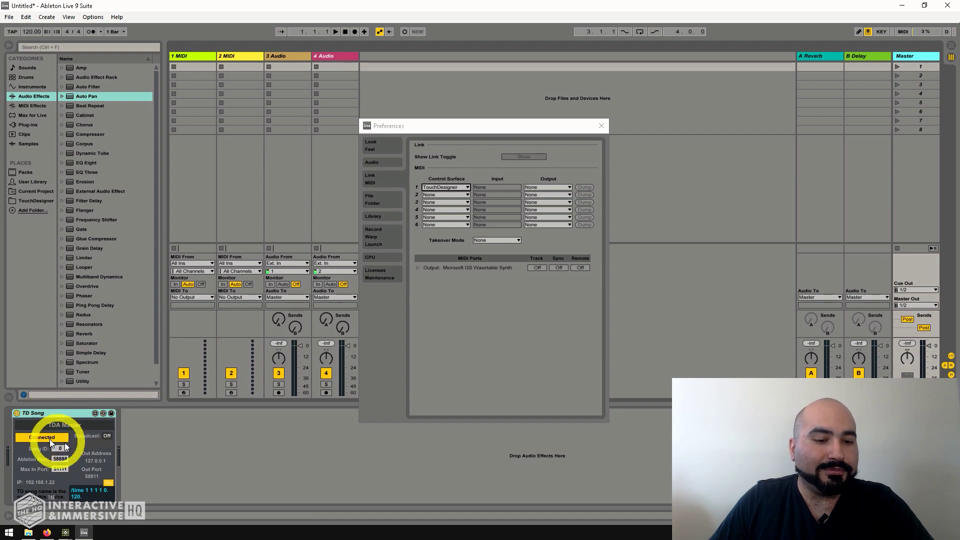
click(602, 126)
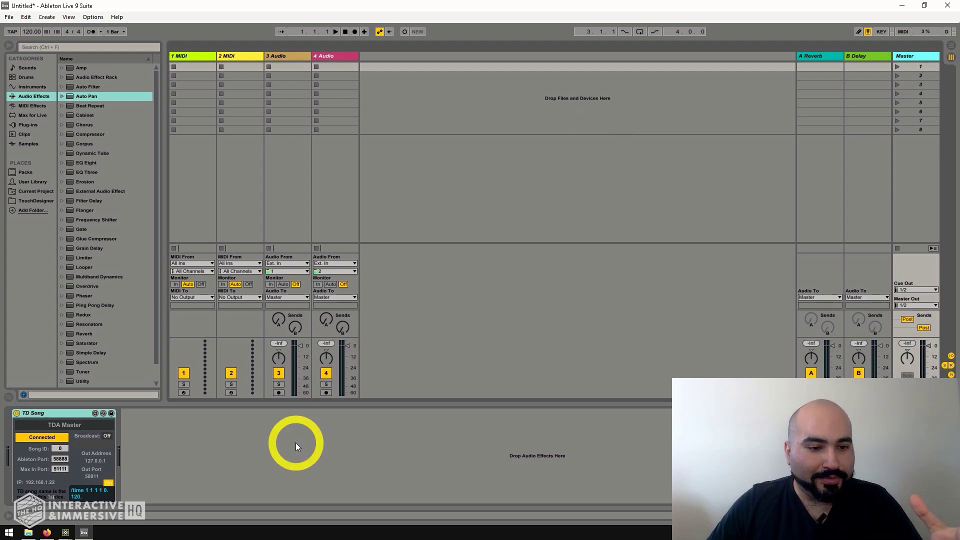
Step: Confirm tdAbletonPackage reads 1 connected in TouchDesigner, then bring up the TDAbleton docs in Firefox
mouse_move(65, 533)
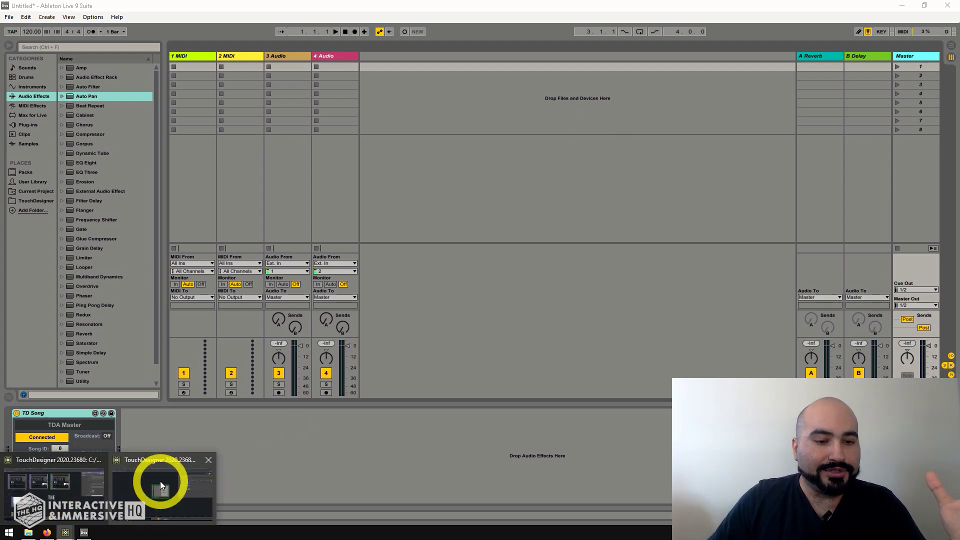
click(160, 481)
scroll(482, 223, up, 3)
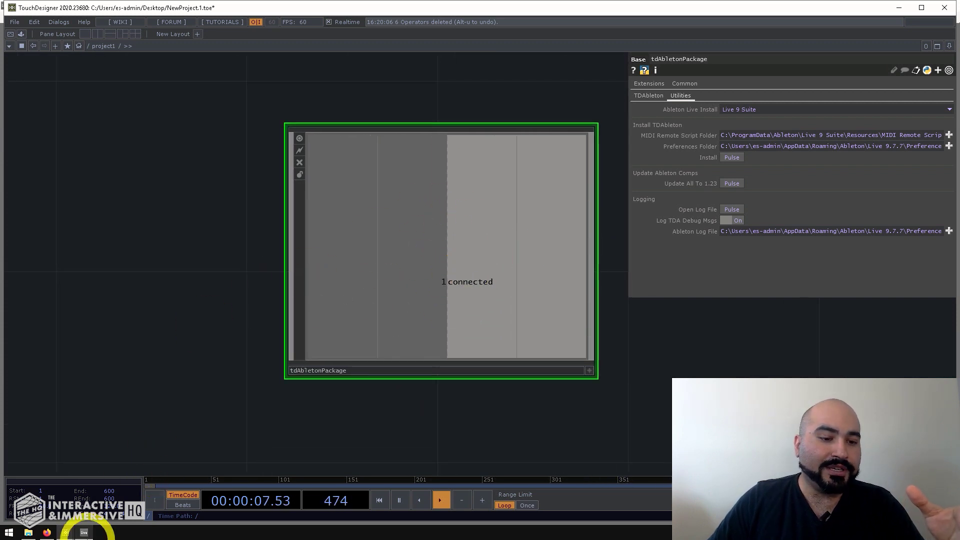
click(84, 532)
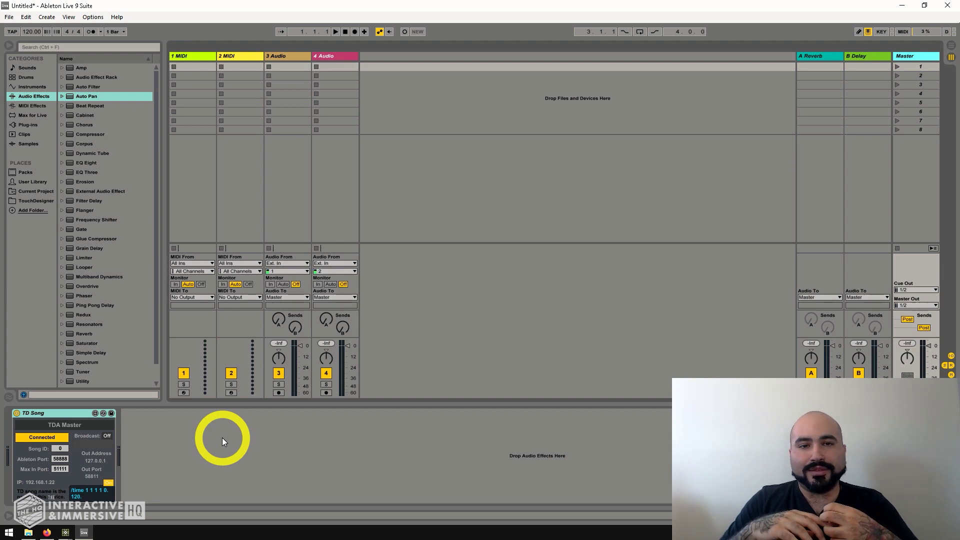
click(47, 532)
Step: Open the System Components tab and read down to the abletonSong and abletonTrack sections
click(173, 8)
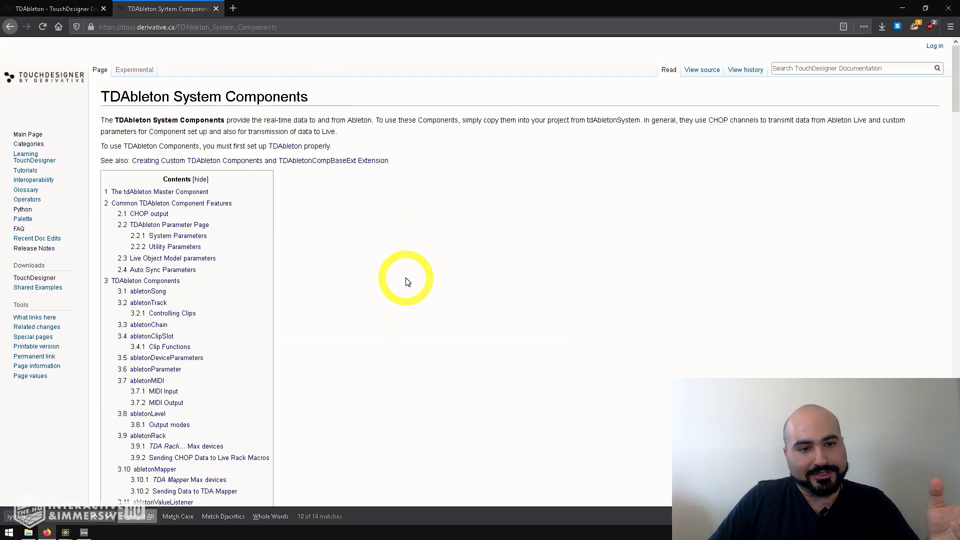
scroll(406, 281, down, 12)
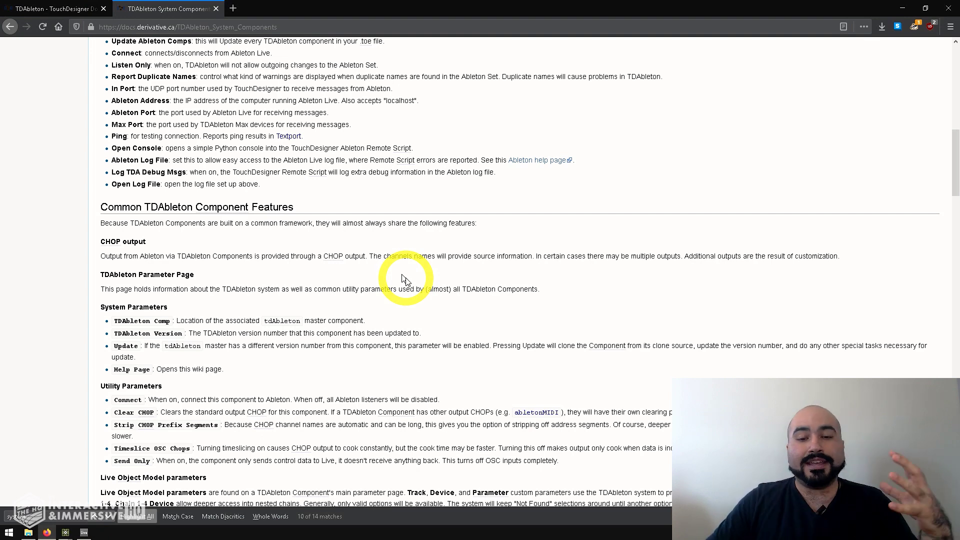
scroll(405, 279, down, 15)
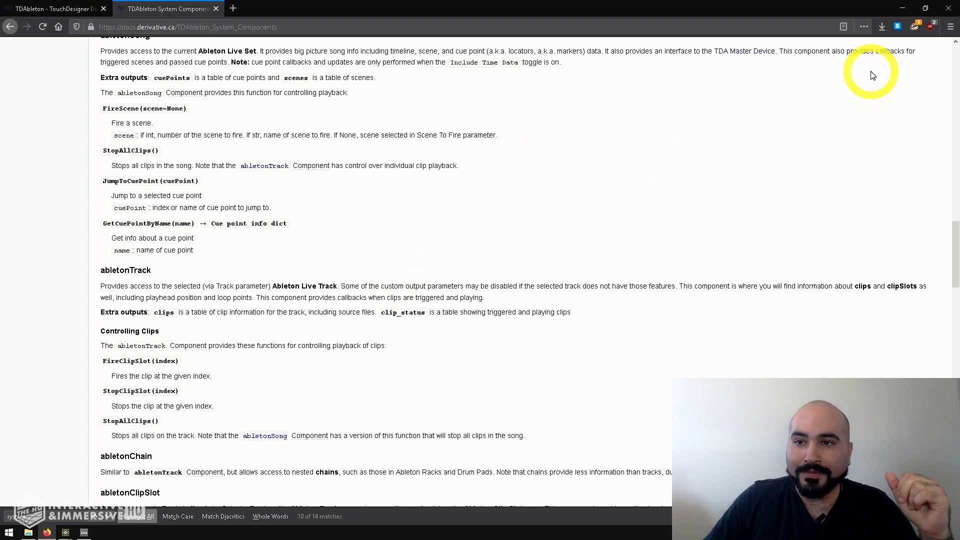
Step: Add Bell Brush, Bongos, Bouncy, Break Classic Machine, Breakbeat Funky and Breakbeat Squashed loops as new audio tracks
click(899, 5)
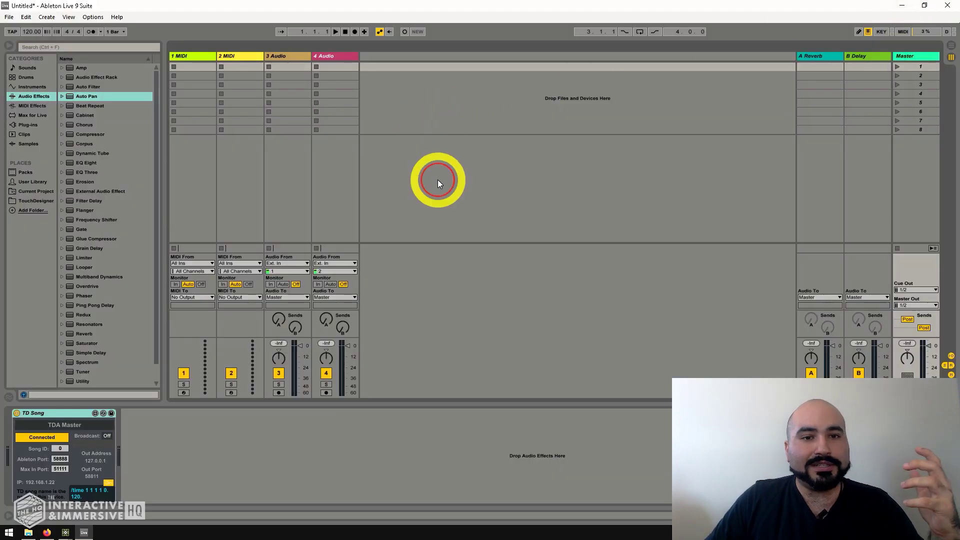
click(22, 135)
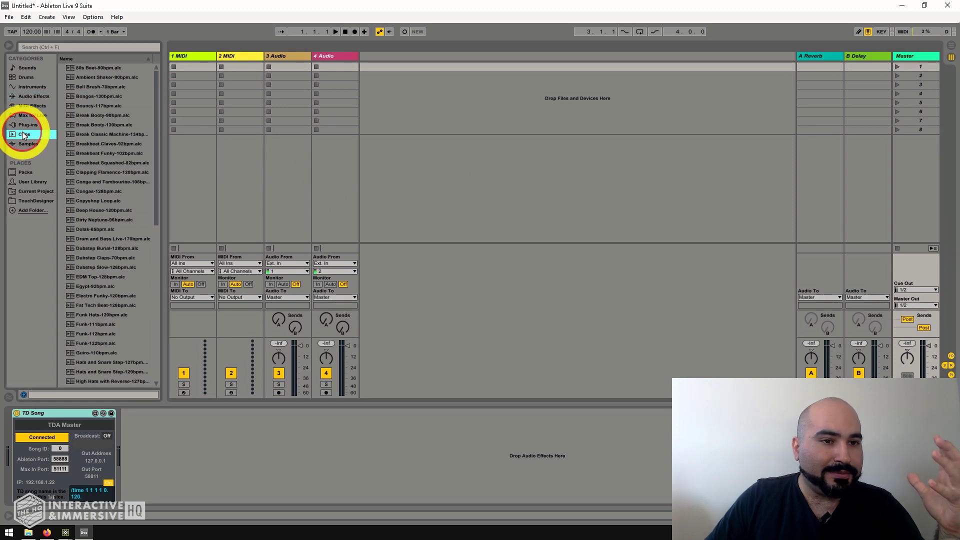
drag(100, 87, 372, 68)
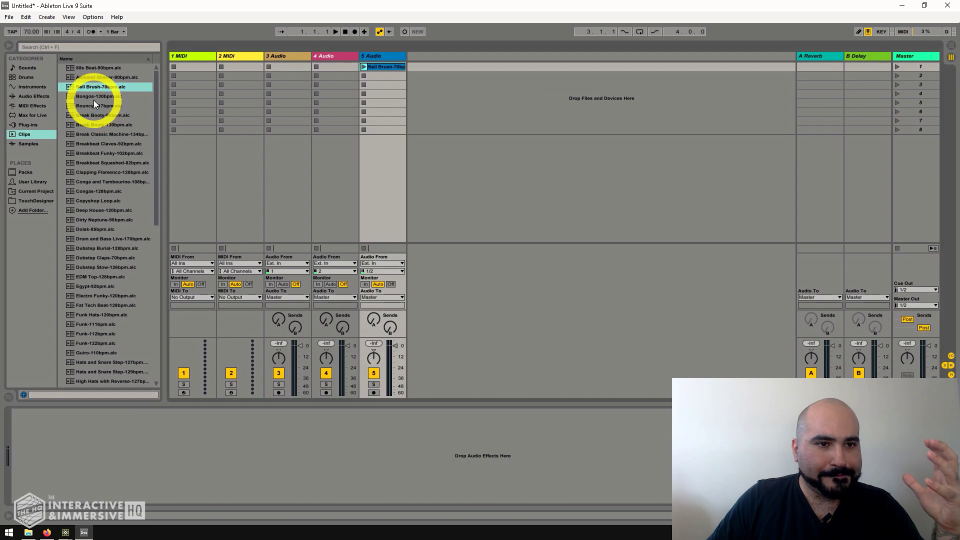
mouse_move(94, 97)
mouse_down()
mouse_move(382, 70)
mouse_move(464, 84)
mouse_move(432, 88)
mouse_up()
drag(132, 114, 497, 76)
click(148, 134)
drag(148, 134, 550, 90)
drag(77, 153, 614, 75)
drag(90, 167, 616, 84)
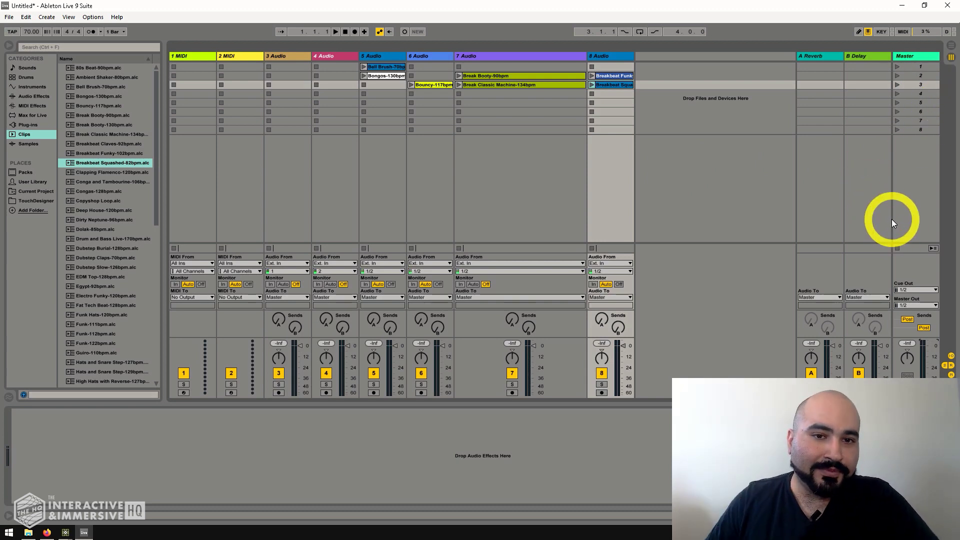
Step: Select the four original tracks and delete them
click(343, 58)
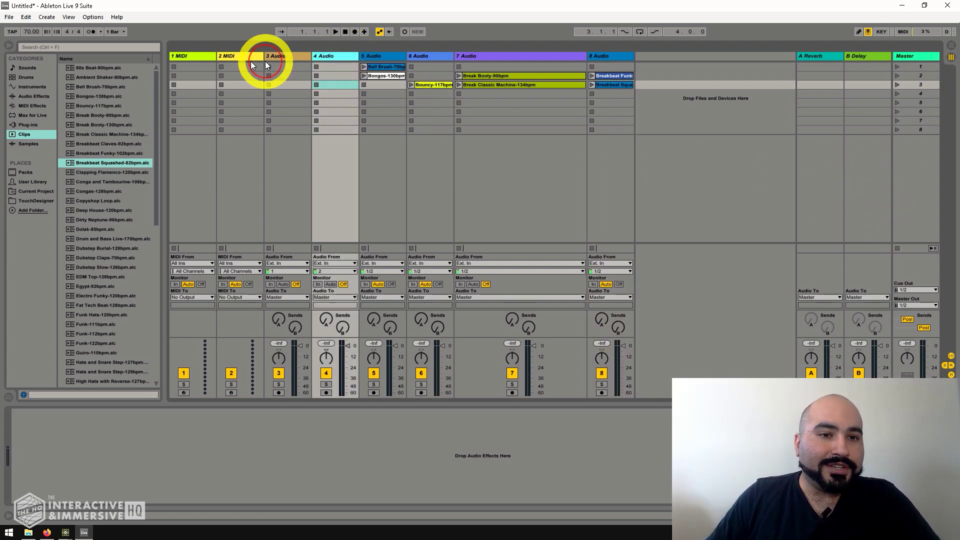
shift+click(206, 59)
key(Delete)
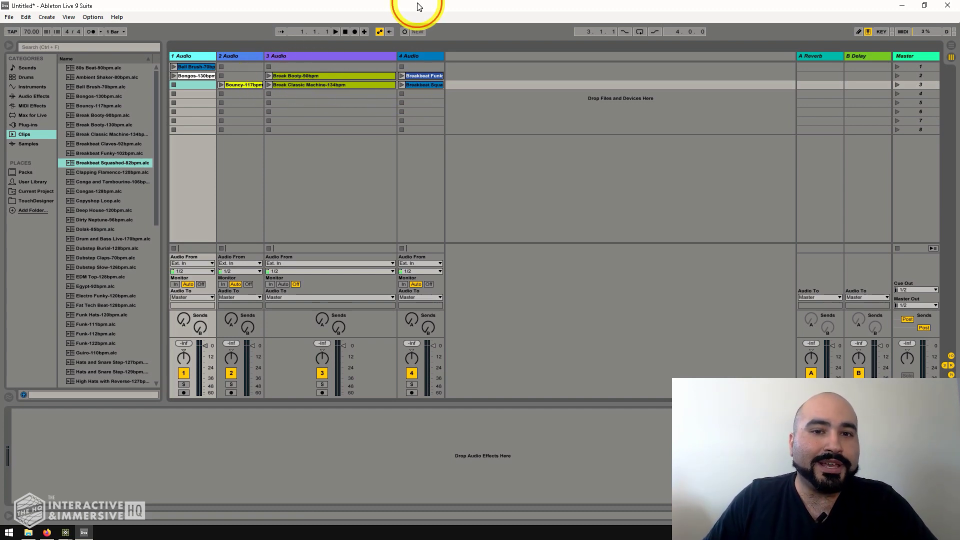
Step: Tile Ableton Live on the left half of the screen and TouchDesigner on the right
drag(420, 4, 10, 89)
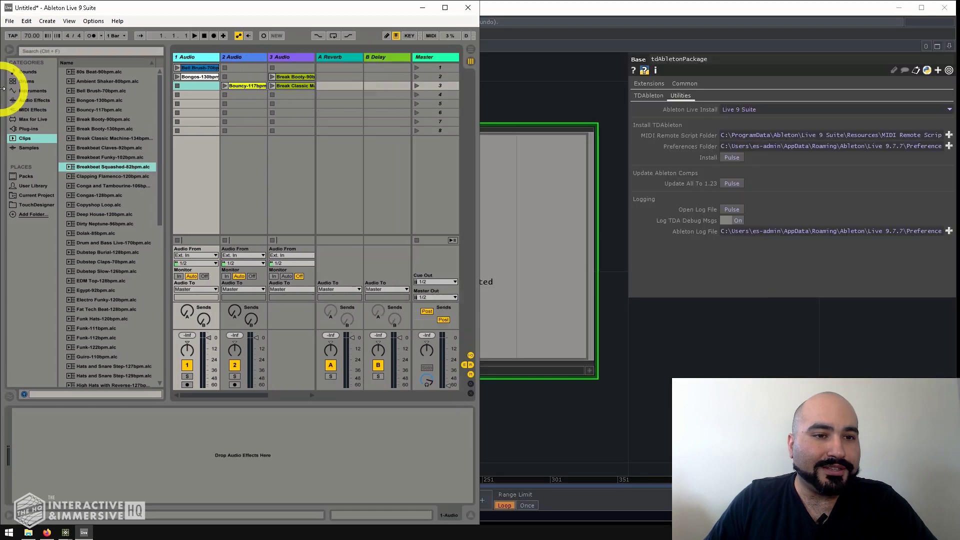
click(593, 16)
key(super+Right)
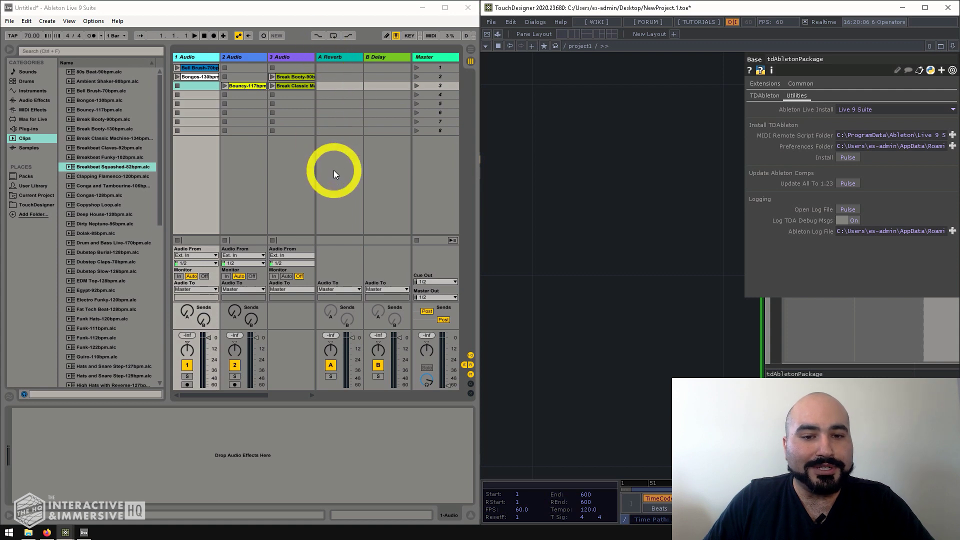
Step: Hide Live's sends and return tracks, narrow track 3 to reveal track 4, and hide the Browser
click(465, 364)
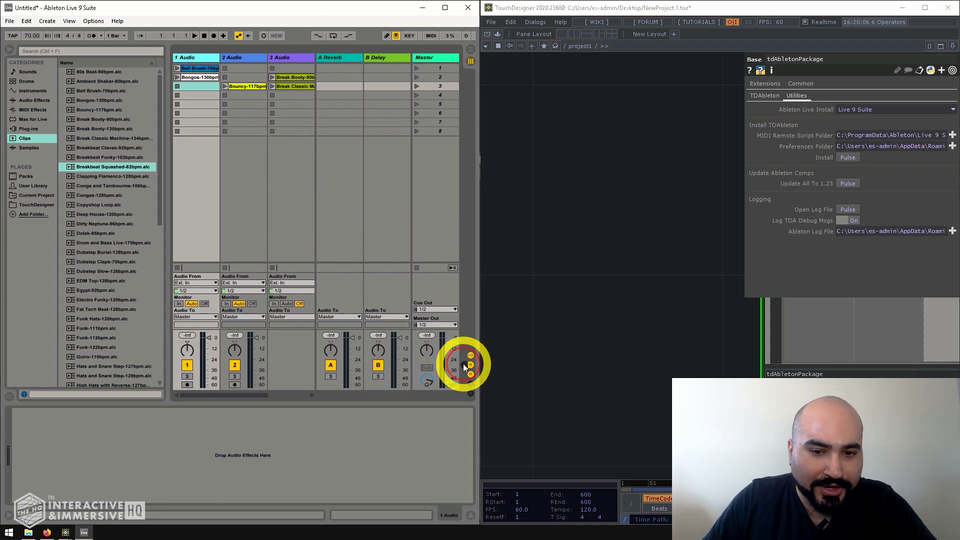
click(470, 365)
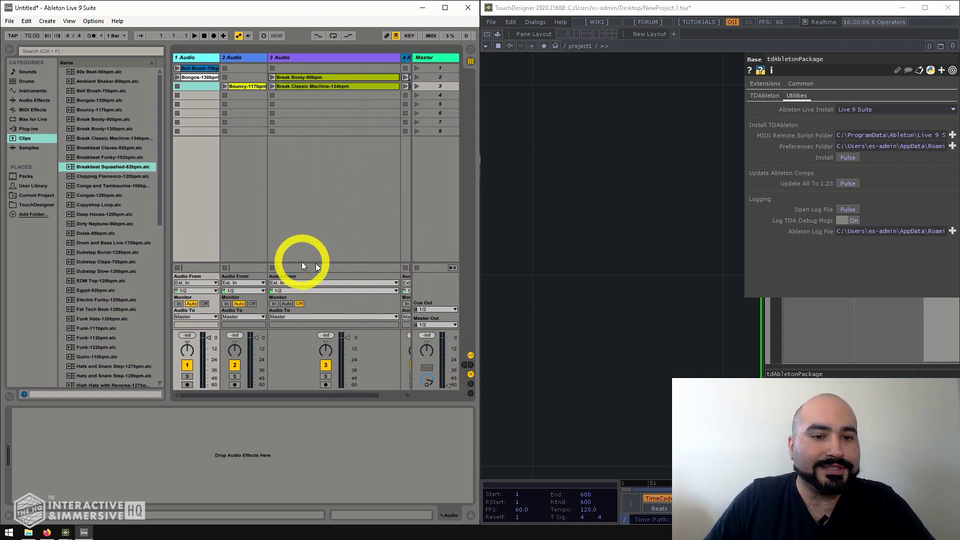
drag(402, 57, 314, 59)
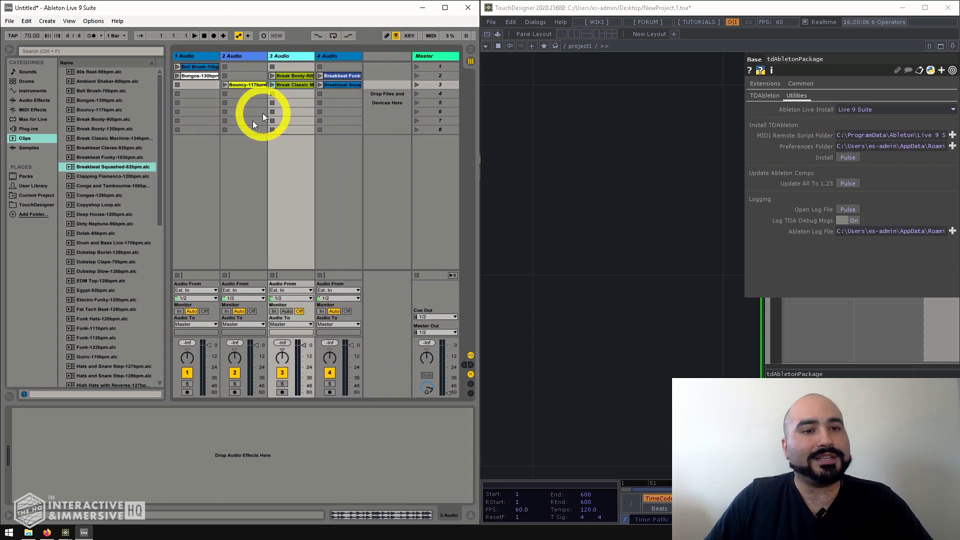
click(10, 52)
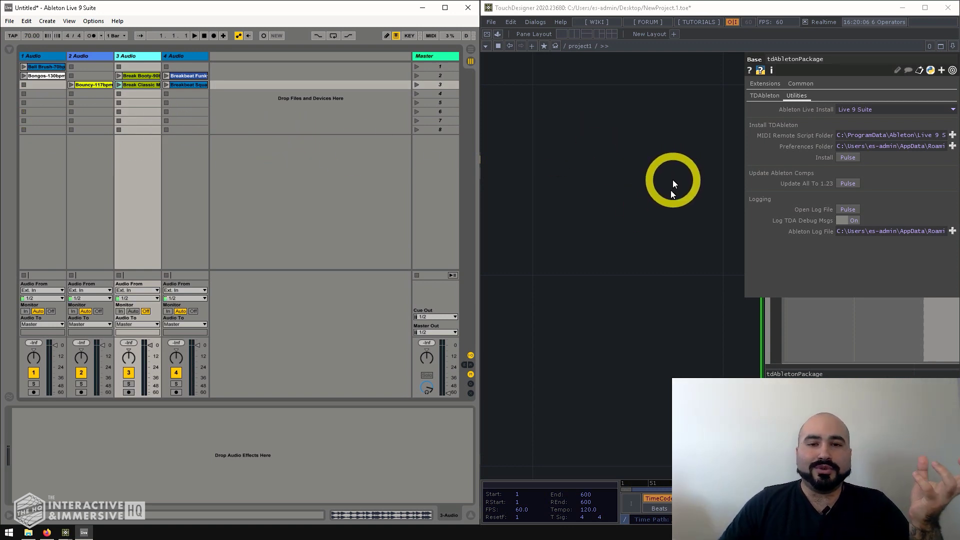
Step: Frame tdAbletonPackage in the network and step inside it
key(h)
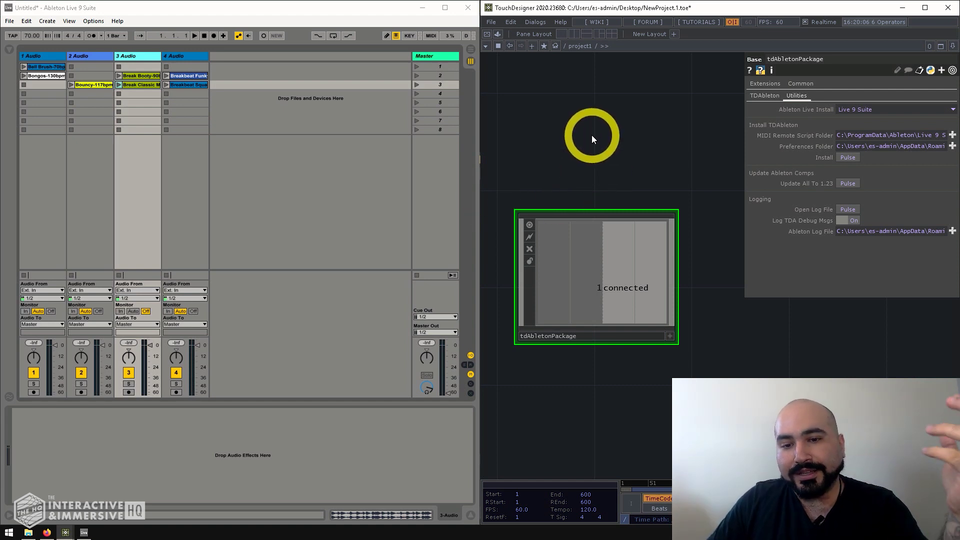
scroll(592, 135, down, 5)
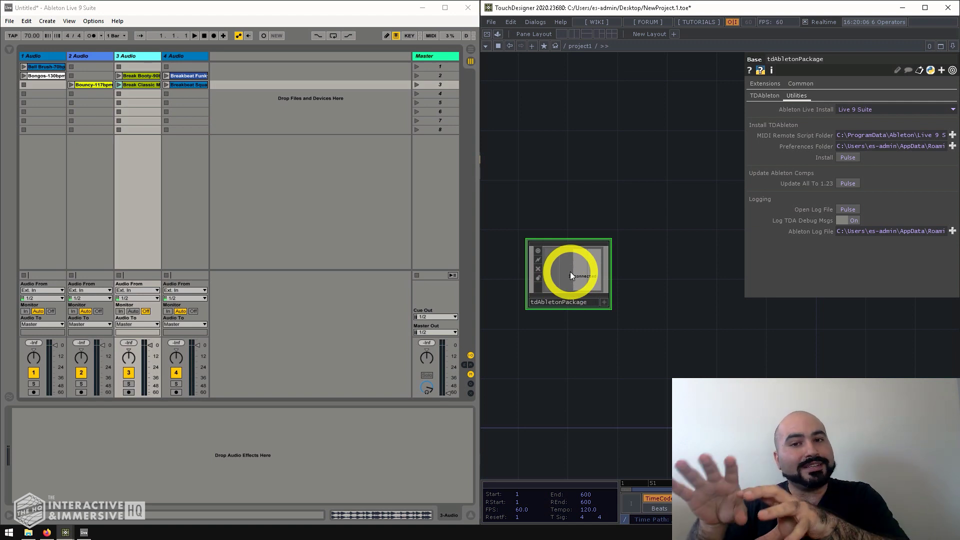
double_click(570, 273)
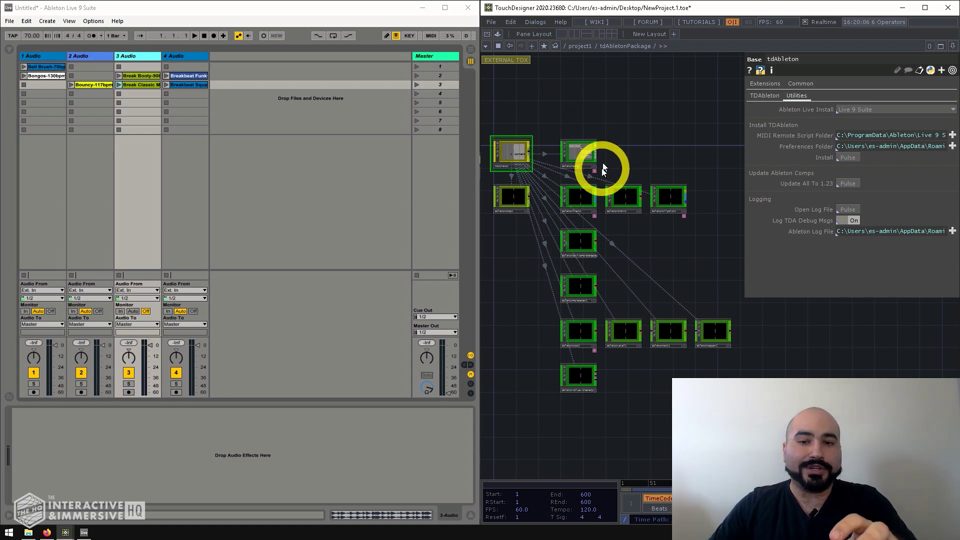
Step: Inspect abletonTrack1, abletonChain1 and abletonClipSlot1 parameters, then bring up the TDAbleton docs in Firefox
click(578, 200)
scroll(592, 197, up, 5)
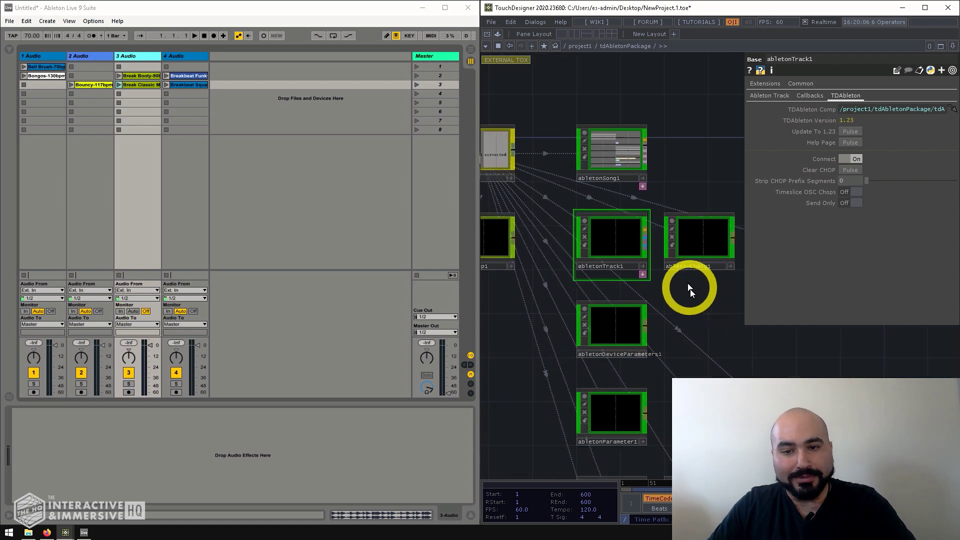
drag(696, 295, 628, 291)
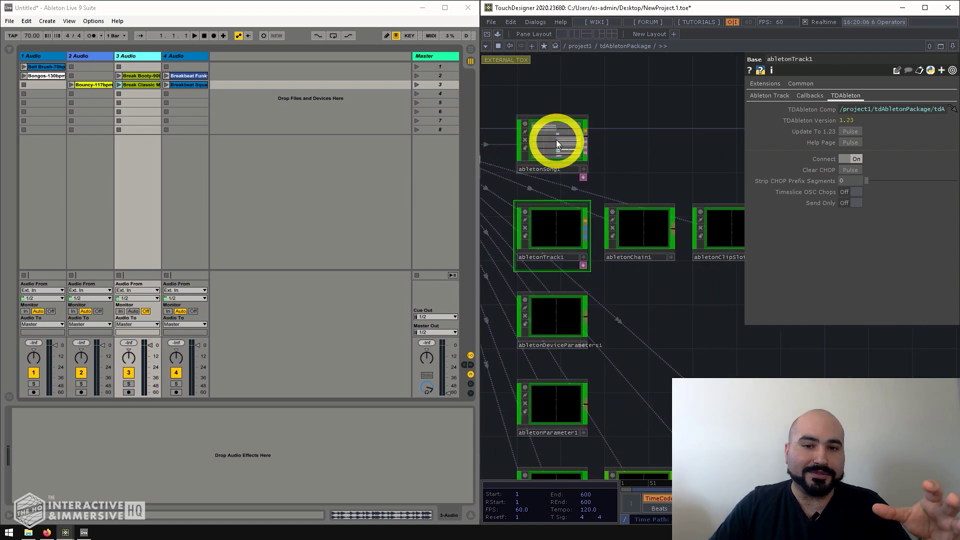
click(540, 236)
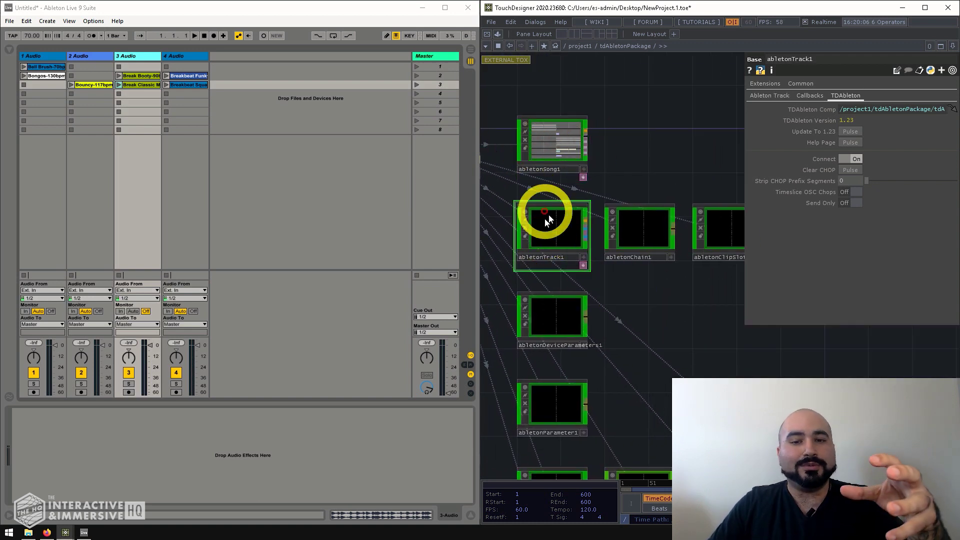
click(627, 237)
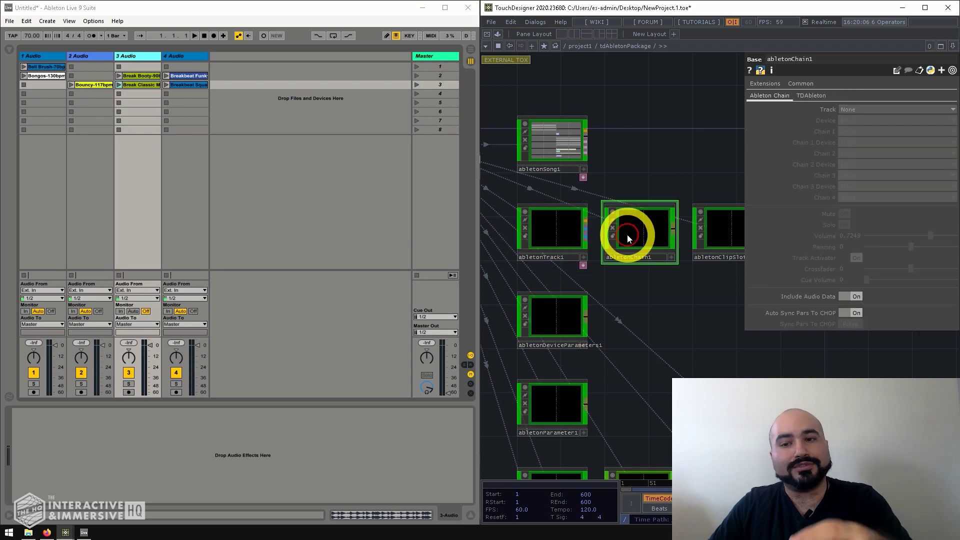
drag(659, 307, 605, 291)
click(664, 225)
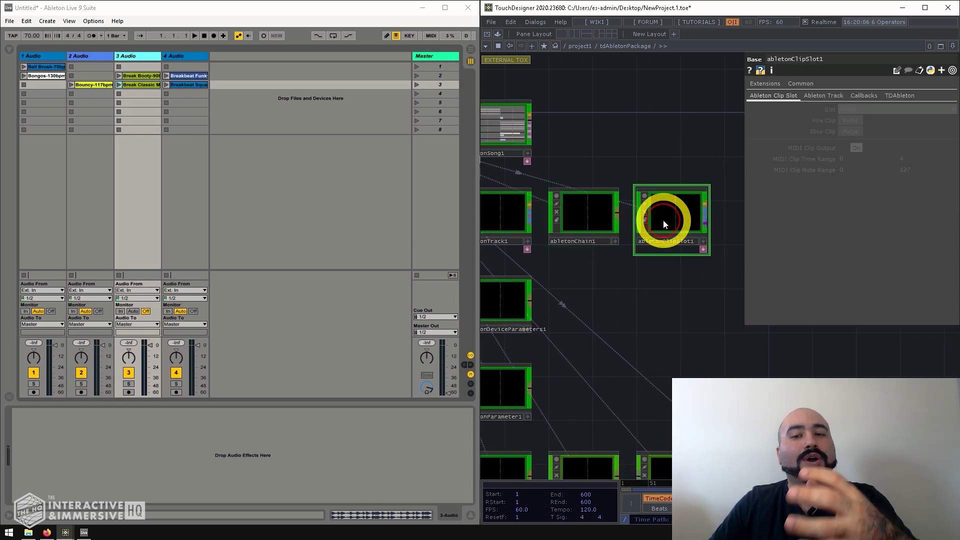
scroll(664, 224, down, 3)
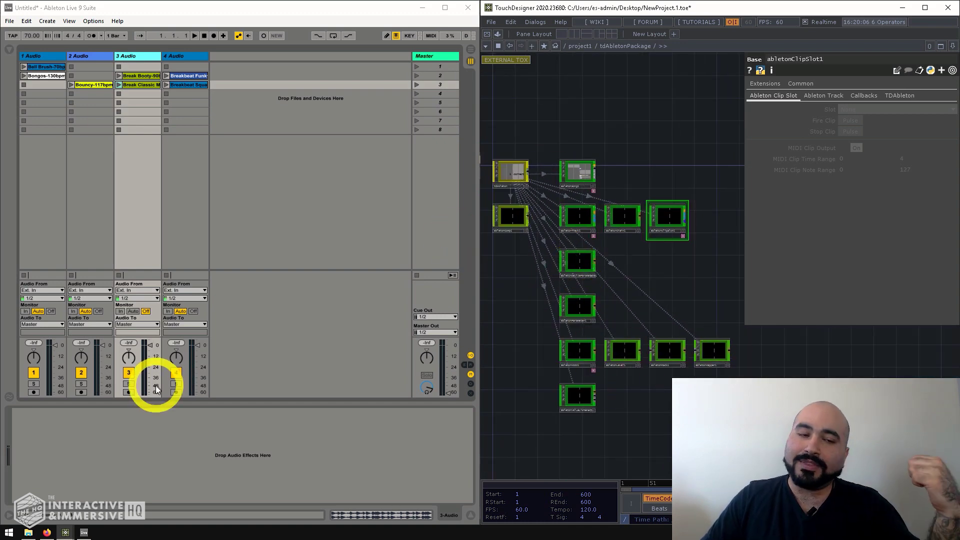
click(46, 532)
Step: Scroll the TDAbleton System Components page down to the abletonClipSlot Clip Functions section
scroll(215, 278, up, 20)
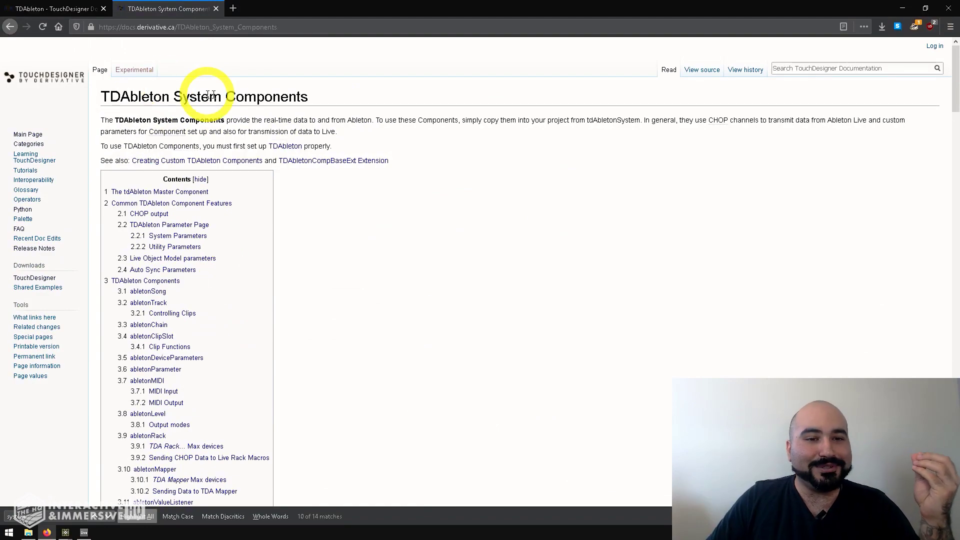
scroll(459, 138, down, 5)
scroll(459, 138, down, 15)
scroll(290, 129, down, 5)
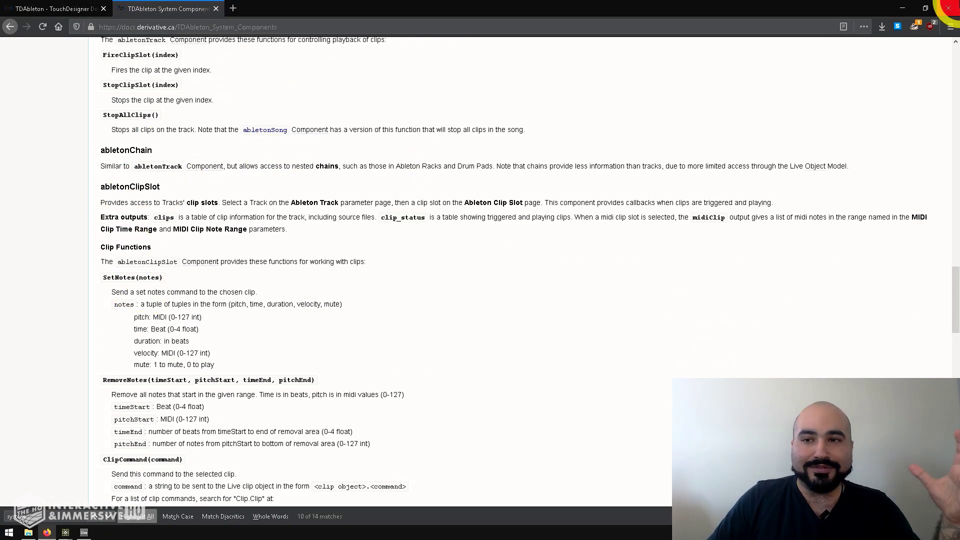
Step: Return to TouchDesigner and select the abletonSong1 component for copying
click(909, 7)
click(578, 168)
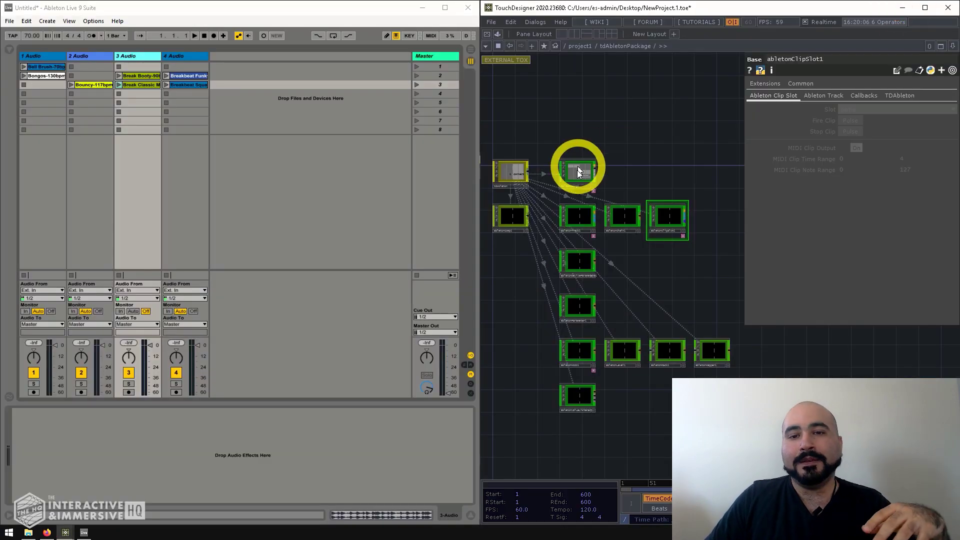
scroll(575, 170, up, 3)
scroll(573, 143, up, 5)
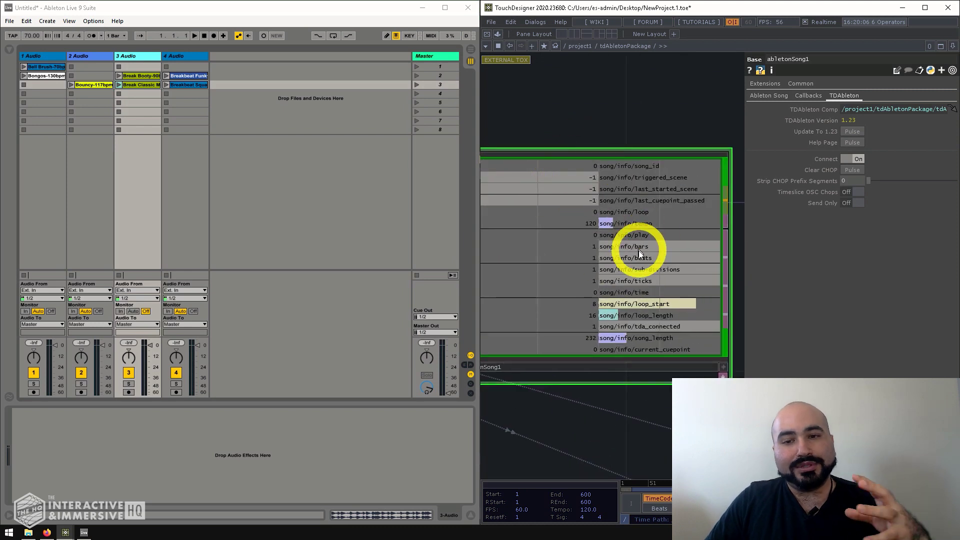
scroll(638, 251, down, 2)
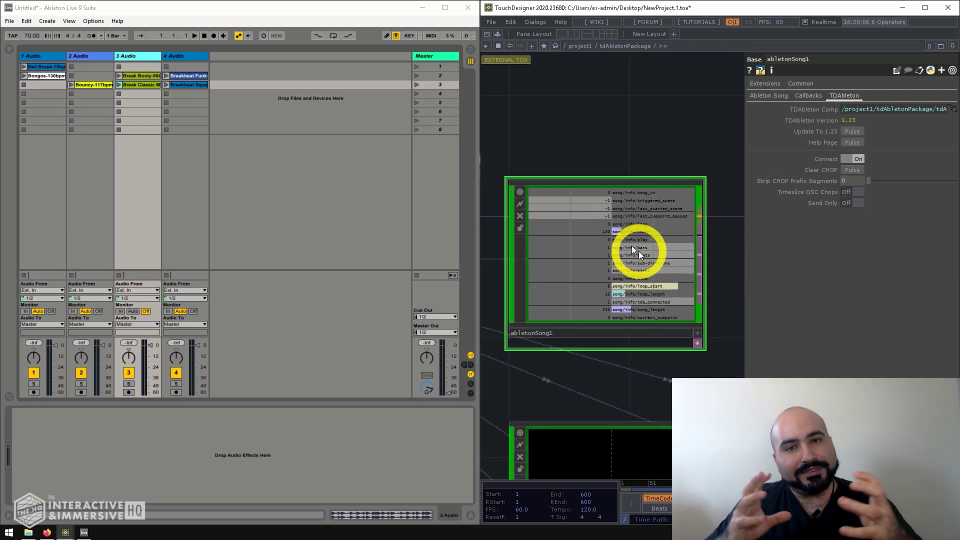
scroll(612, 218, down, 3)
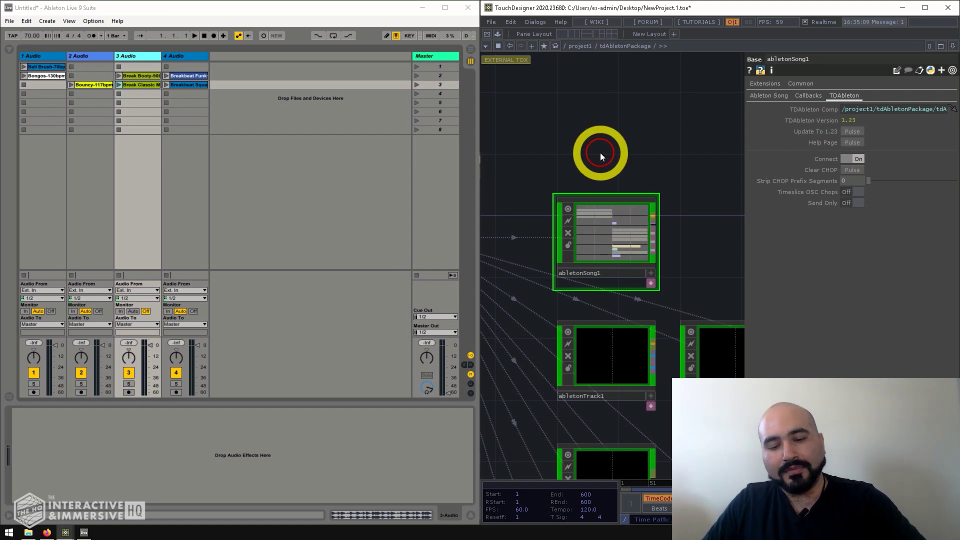
Step: Go up to project1 and add a Container COMP named container1
key(u)
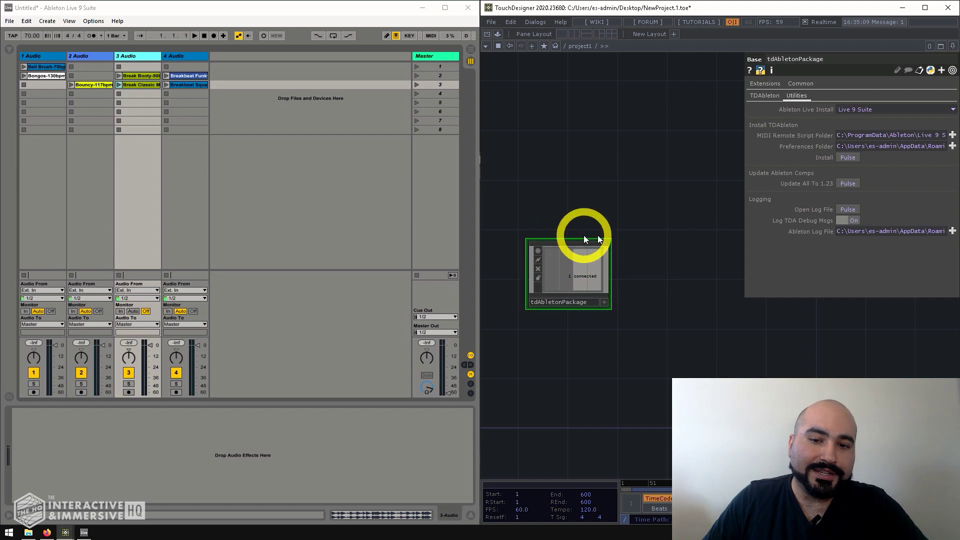
mouse_move(682, 208)
mouse_down()
mouse_move(665, 208)
mouse_move(682, 223)
mouse_up()
double_click(683, 223)
click(525, 108)
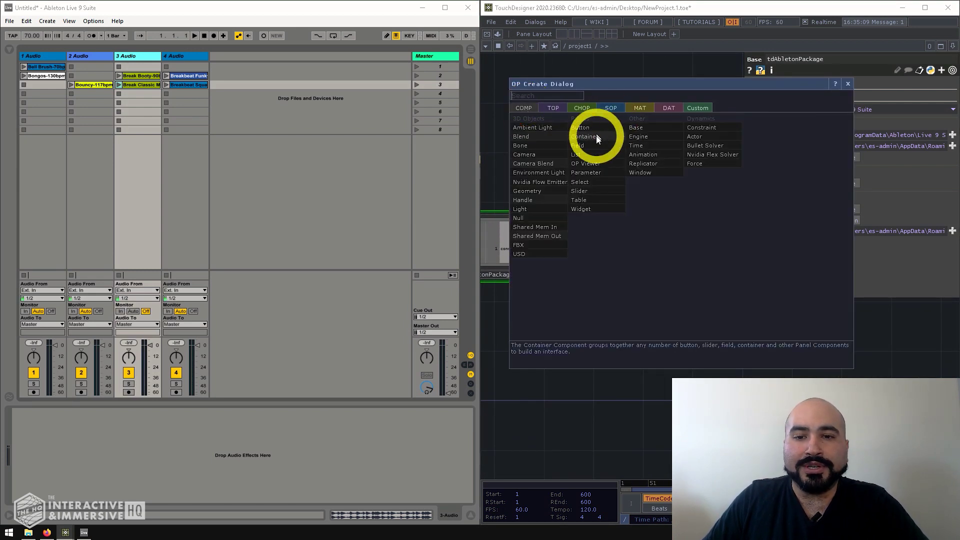
click(596, 136)
click(616, 245)
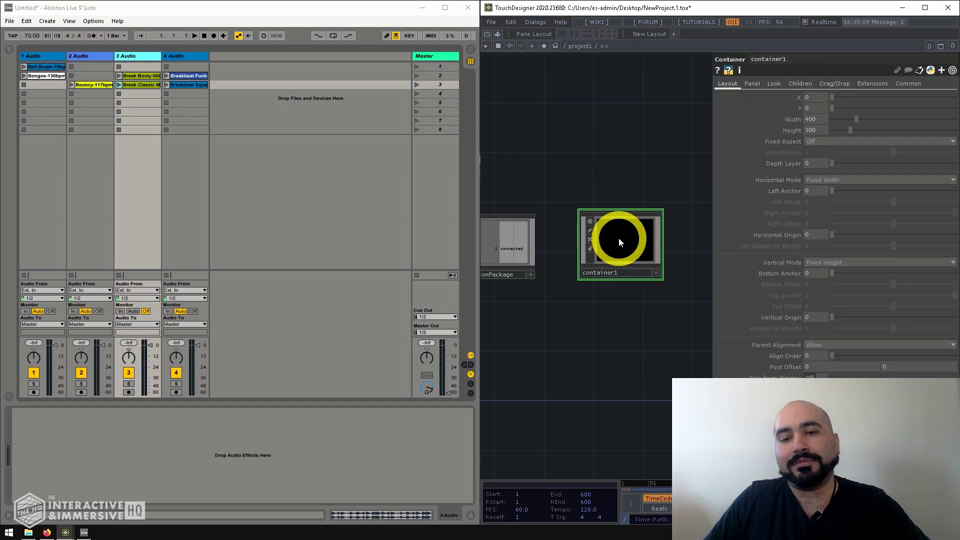
Step: Paste abletonSong1 inside container1 and frame it in view
key(i)
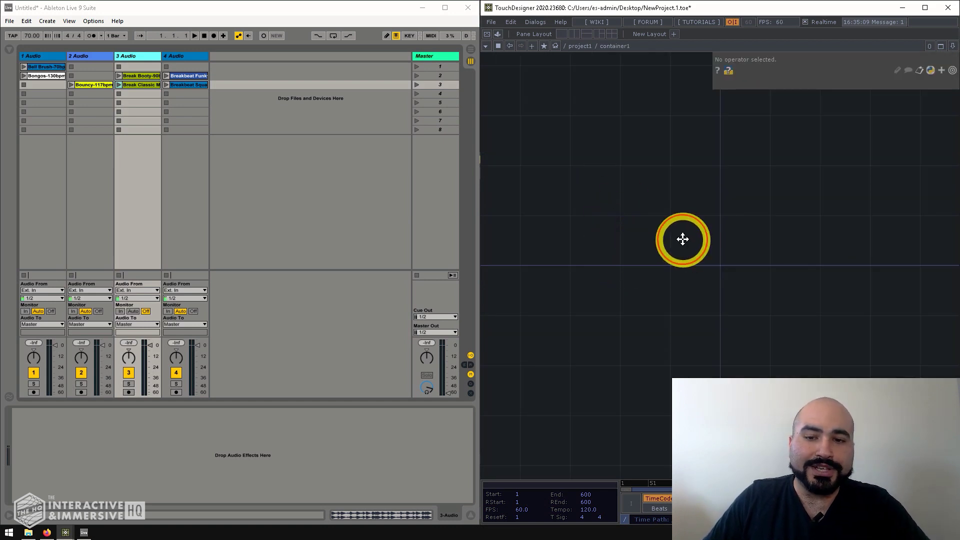
key(ctrl+v)
key(h)
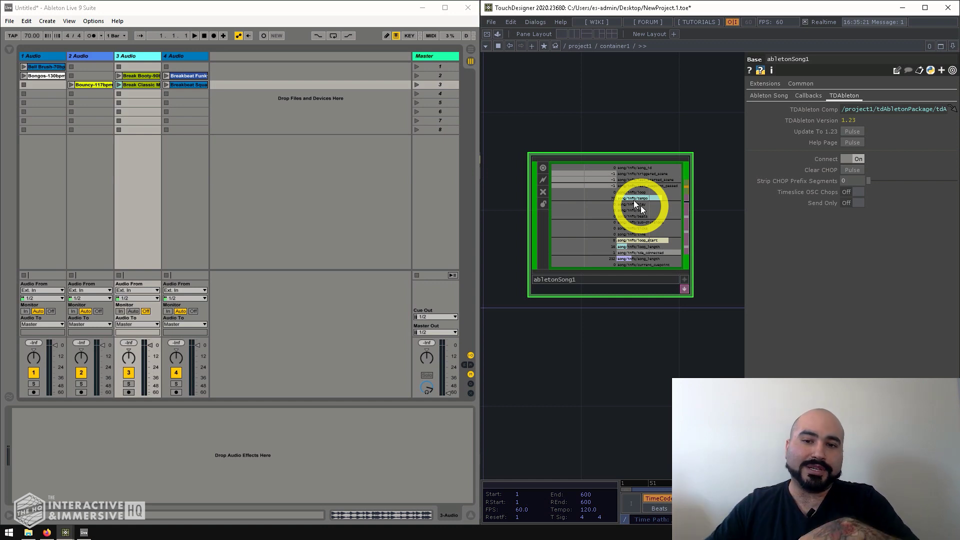
click(589, 213)
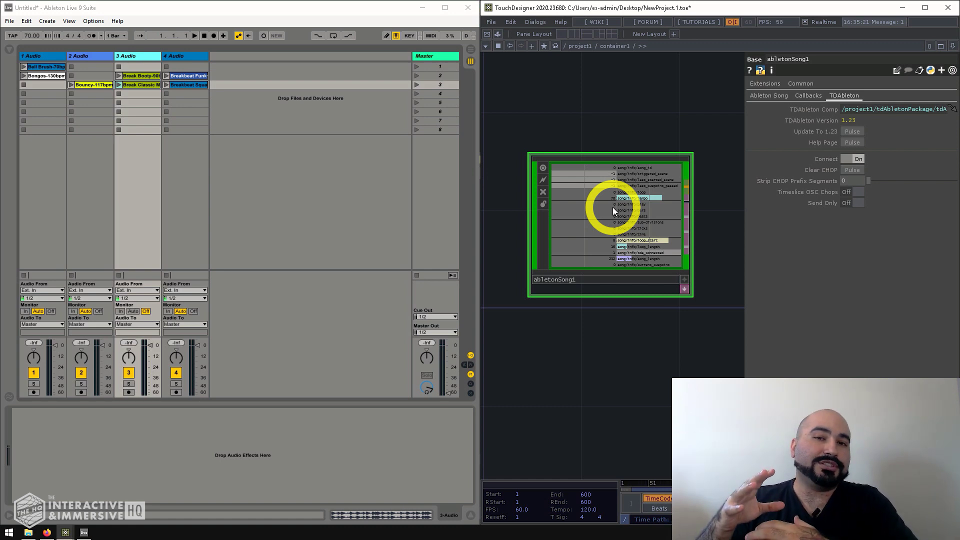
scroll(577, 254, down, 3)
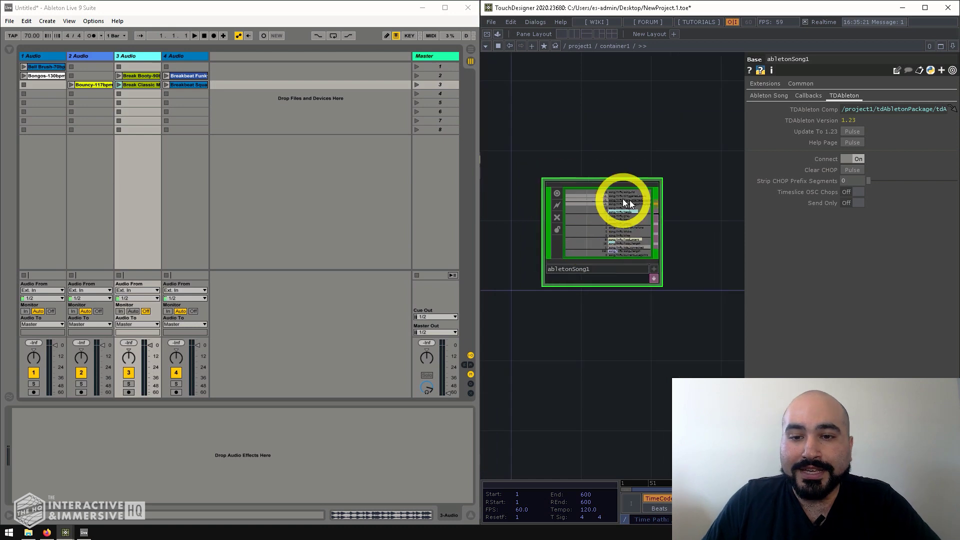
scroll(621, 199, up, 3)
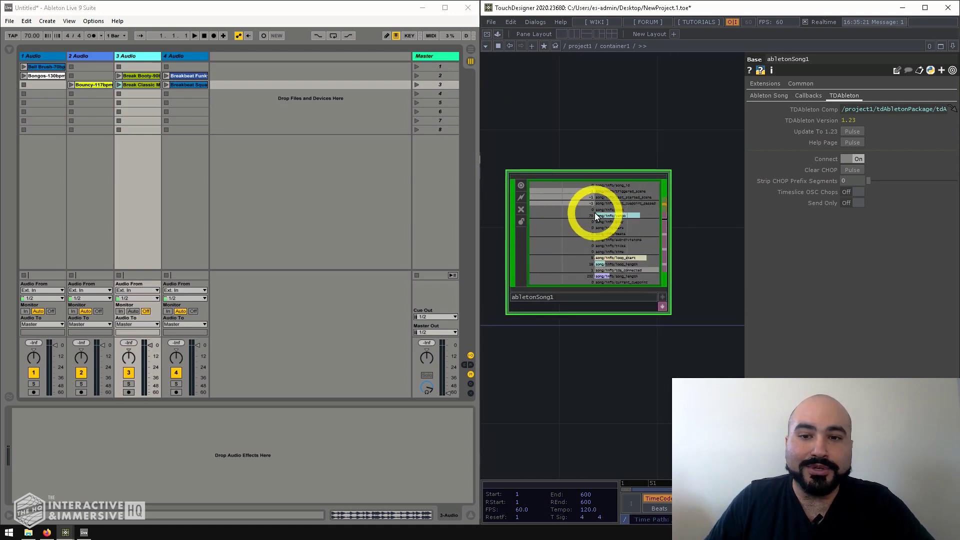
scroll(595, 214, up, 2)
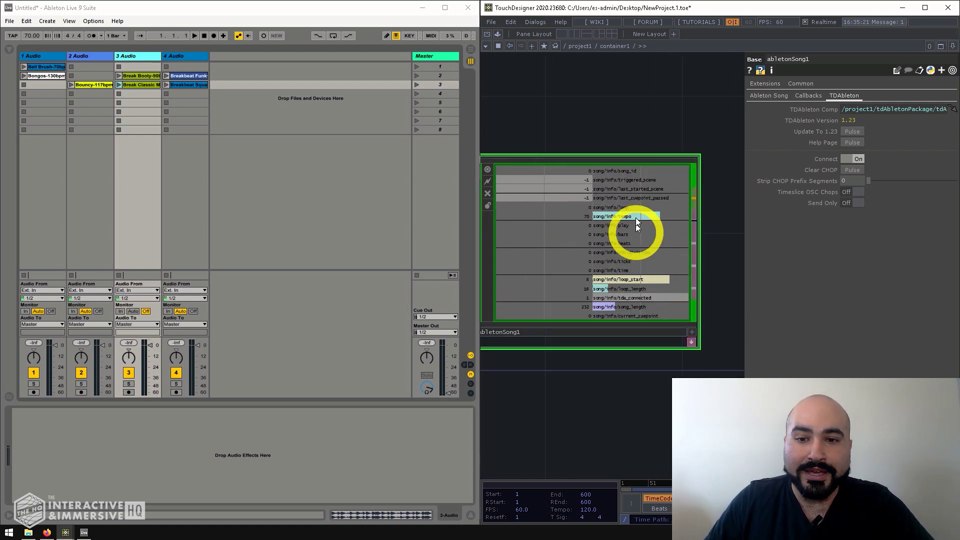
Step: Start Ableton playback and zoom on abletonSong1 to watch play, bars and beats update
click(196, 36)
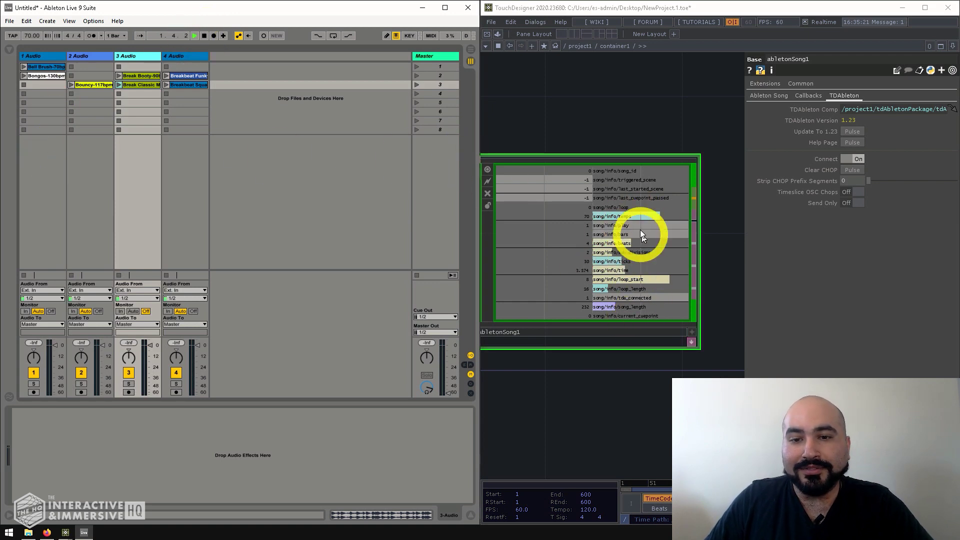
scroll(631, 265, up, 2)
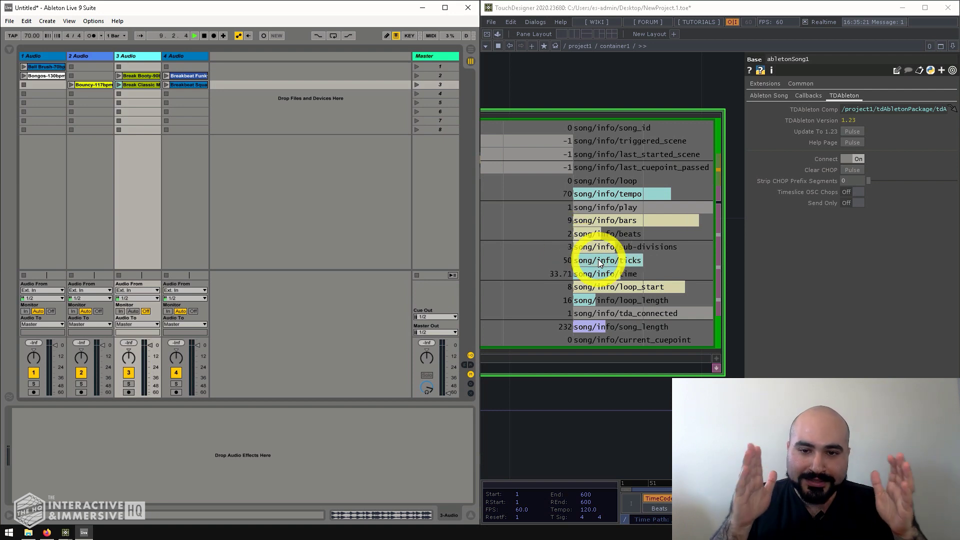
scroll(595, 258, down, 5)
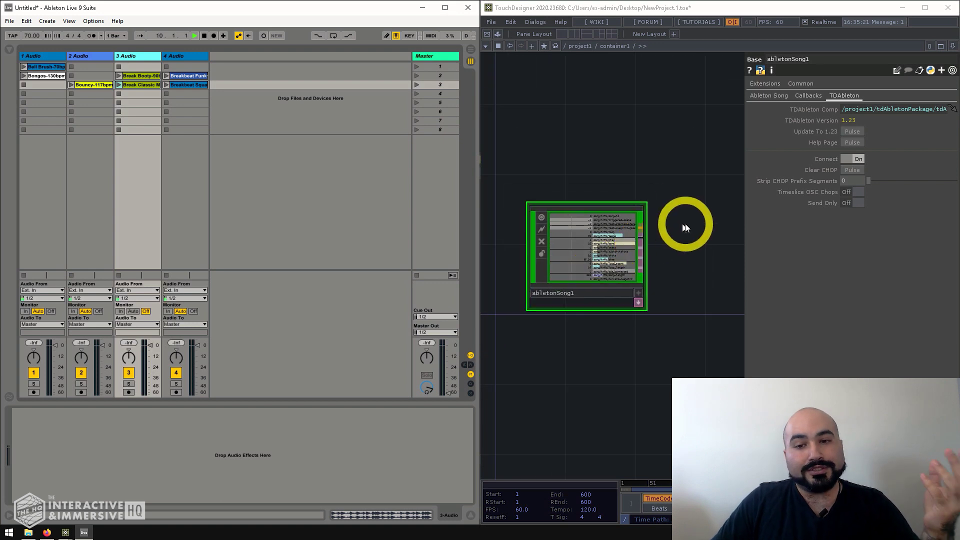
drag(685, 223, 620, 220)
scroll(547, 246, up, 5)
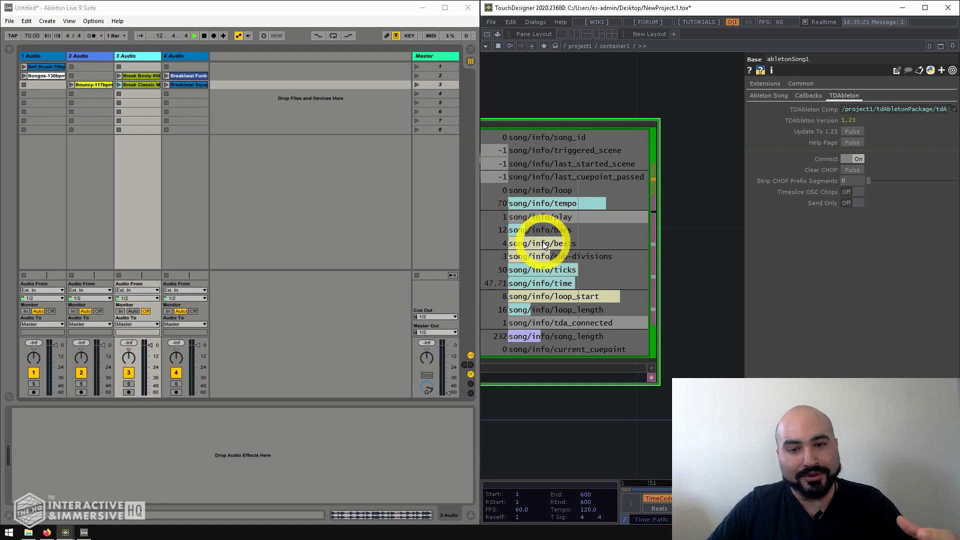
scroll(544, 245, down, 2)
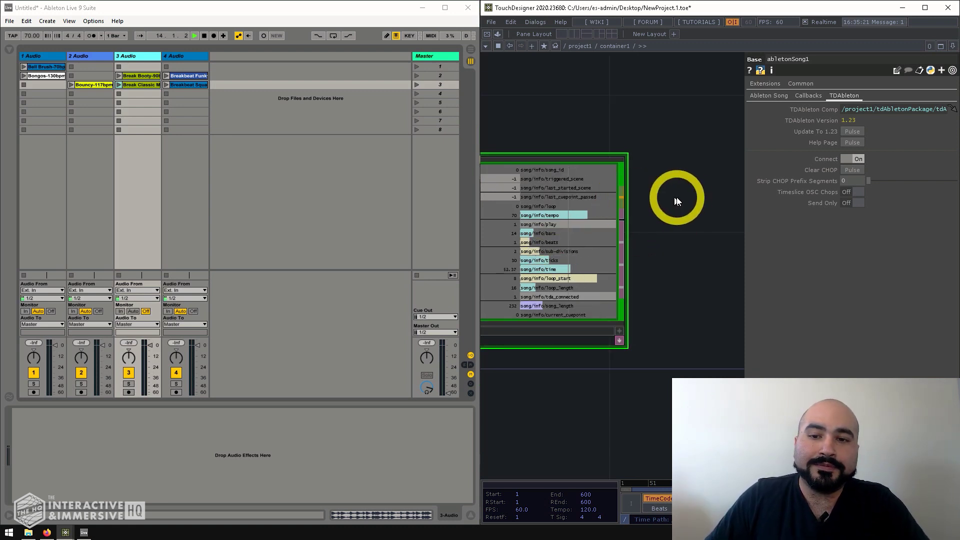
Step: Add a Null CHOP, null1, fed by abletonSong1's output
key(Tab)
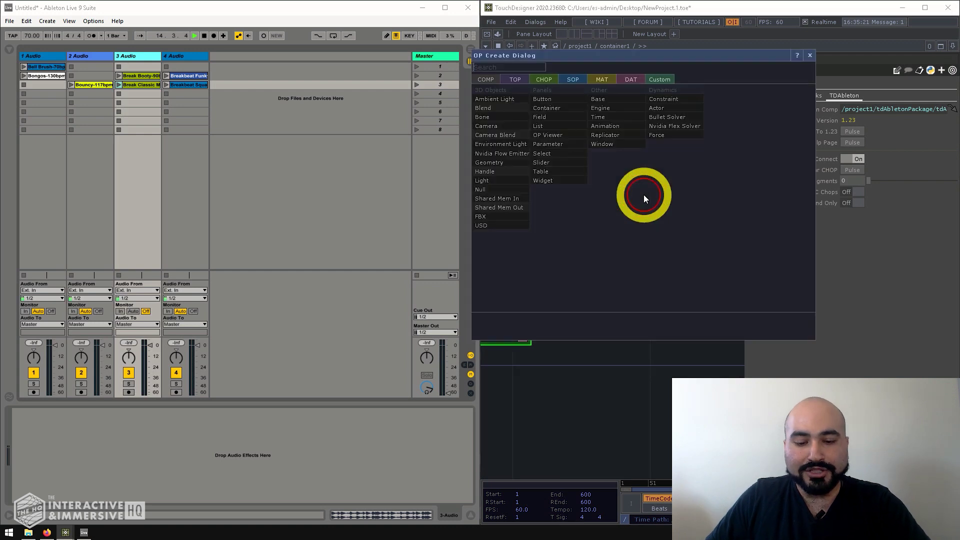
text(nu)
click(548, 80)
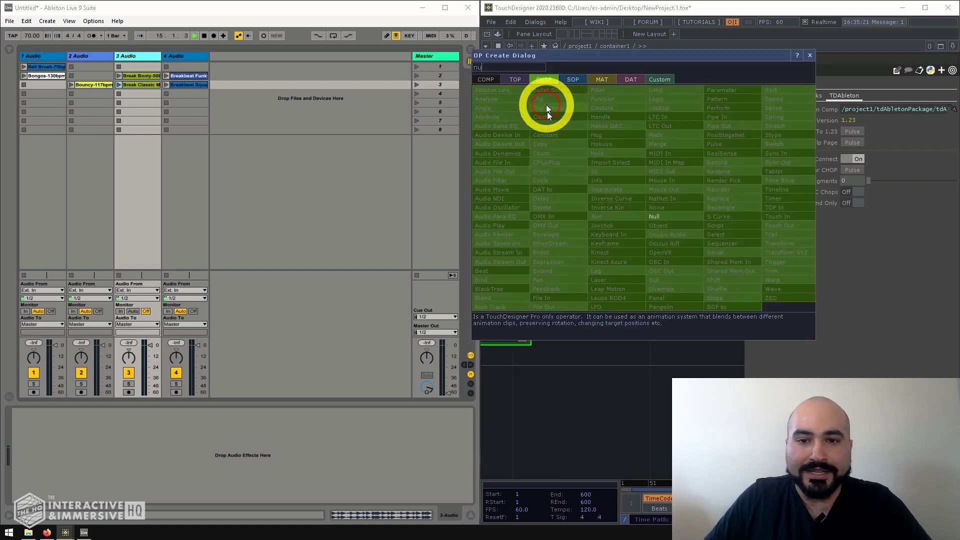
click(661, 212)
click(587, 205)
drag(588, 209, 604, 204)
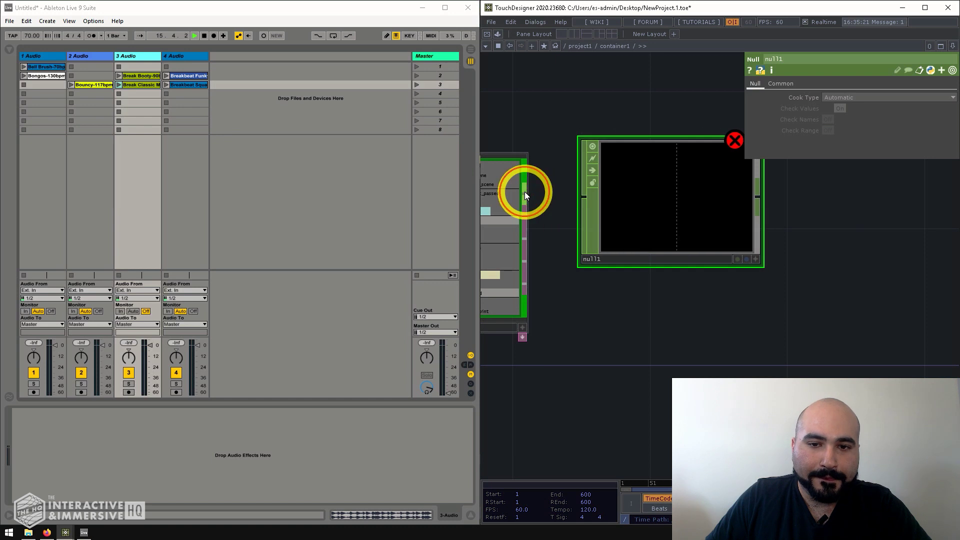
drag(527, 191, 580, 195)
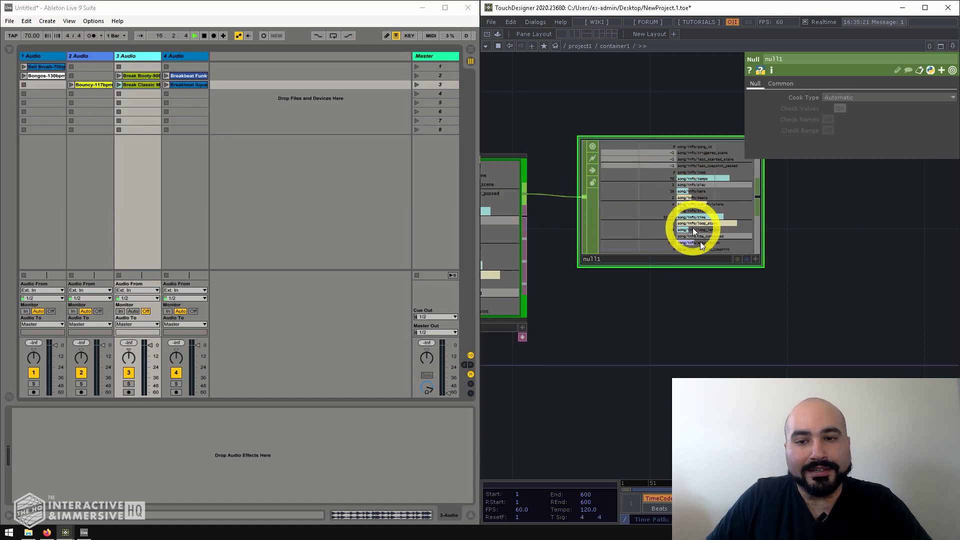
scroll(785, 214, up, 5)
scroll(777, 276, down, 3)
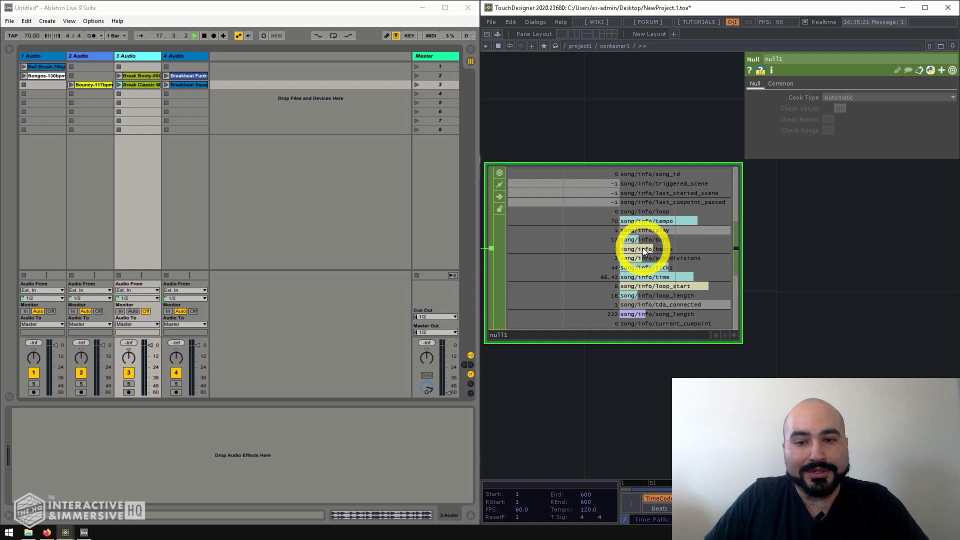
drag(762, 244, 644, 236)
Step: Add a Select CHOP wired from null1 keeping only the song/info/beats channel
key(Tab)
text(sel)
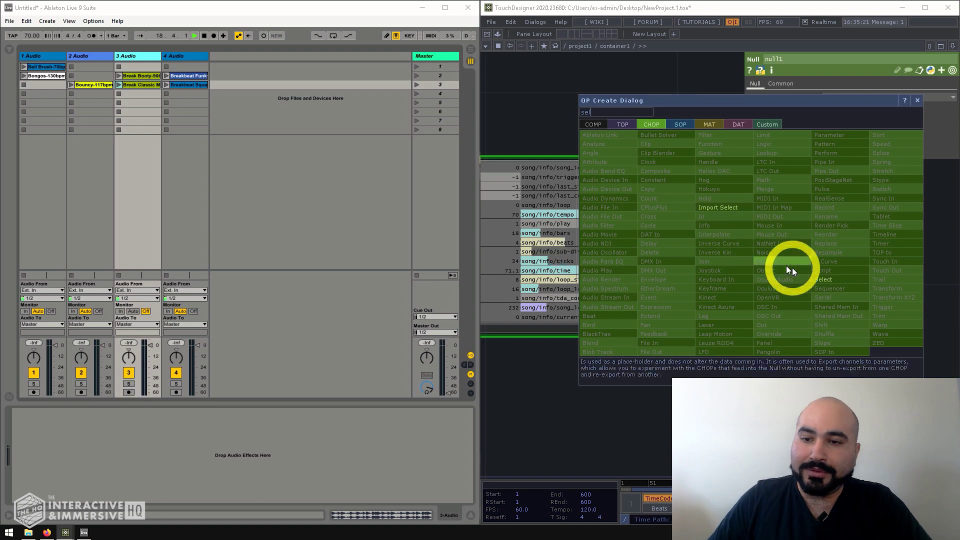
click(825, 280)
click(809, 250)
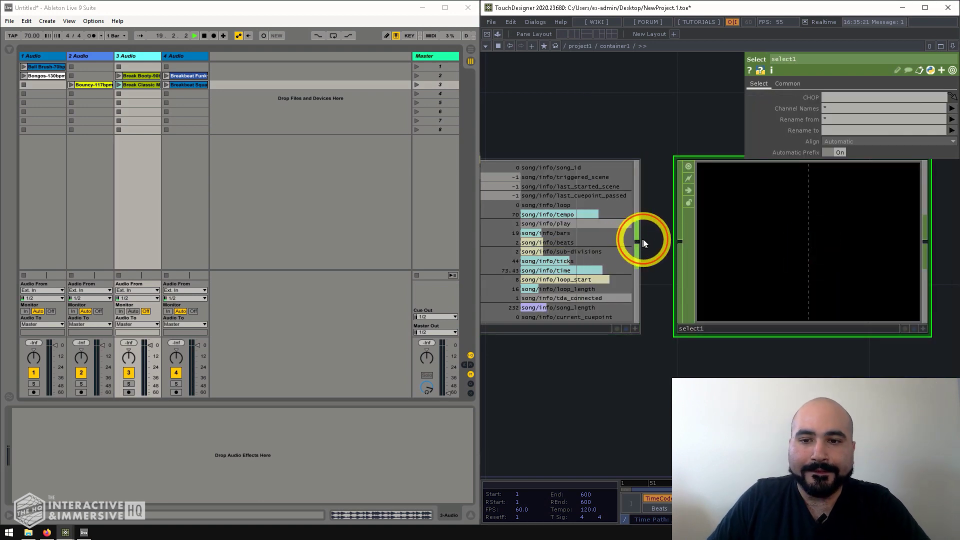
drag(650, 243, 678, 242)
drag(683, 106, 515, 95)
click(950, 109)
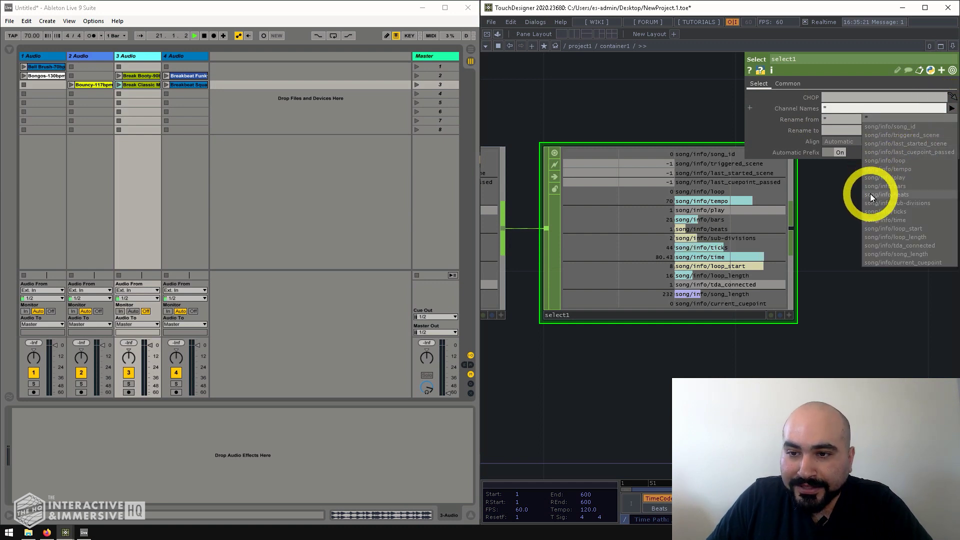
click(894, 195)
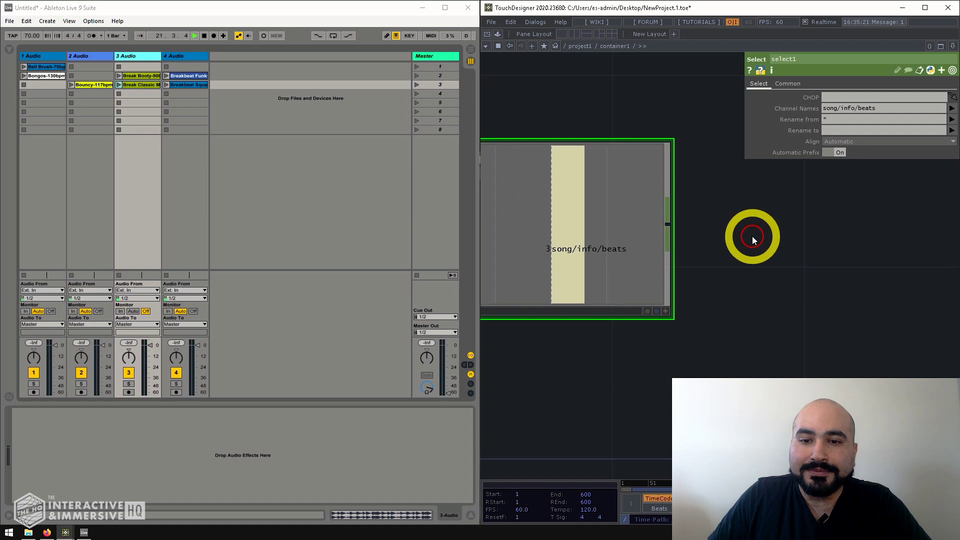
scroll(753, 236, down, 4)
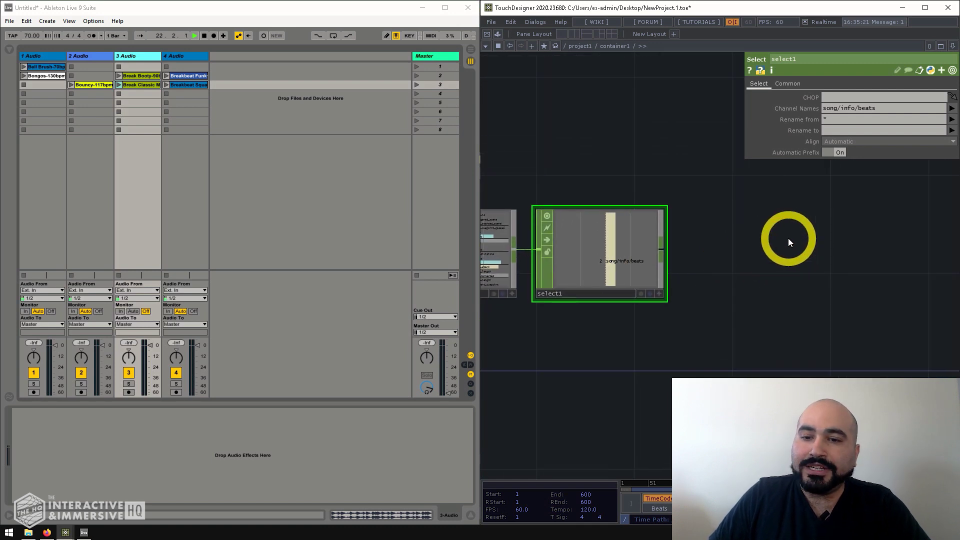
Step: Add a Logic CHOP after select1 with Convert Input set to On When Value Changed
key(Tab)
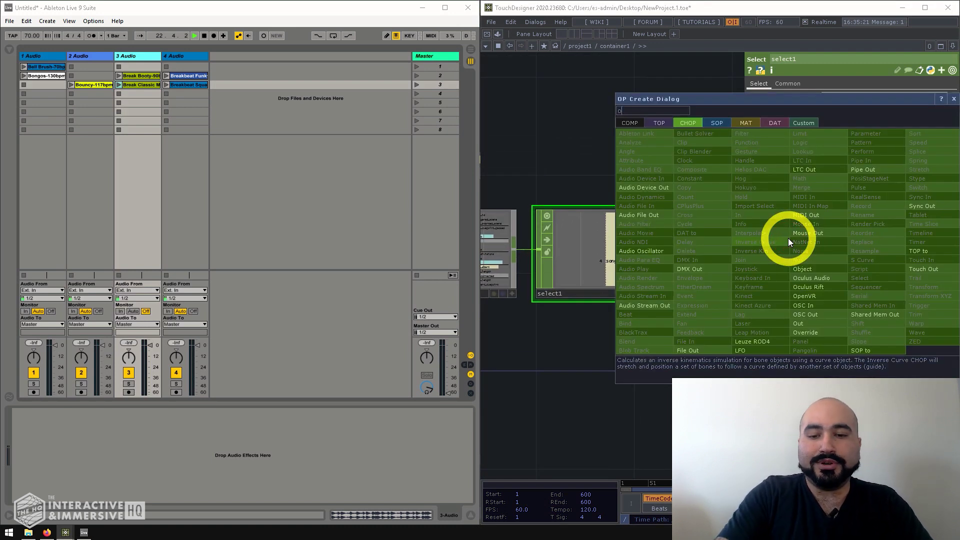
text(logi)
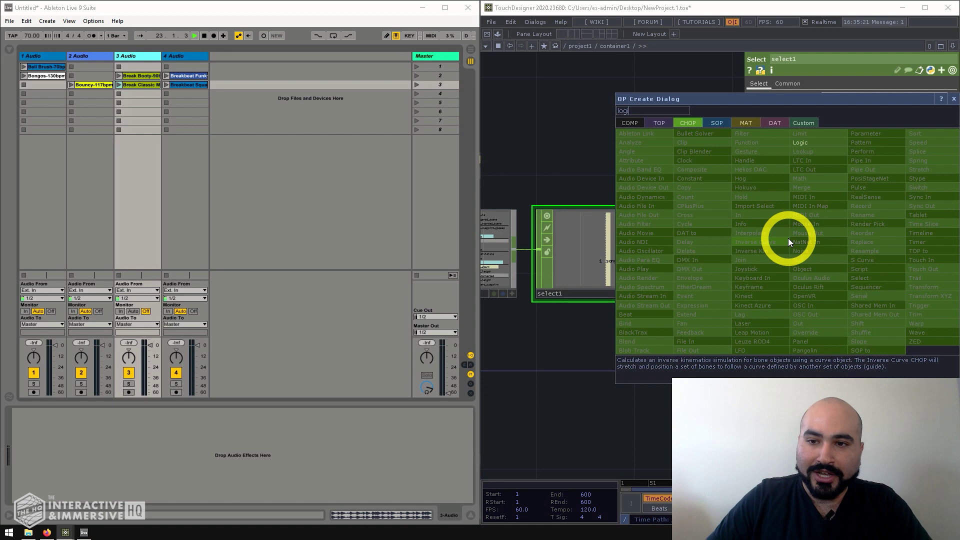
click(807, 143)
click(770, 256)
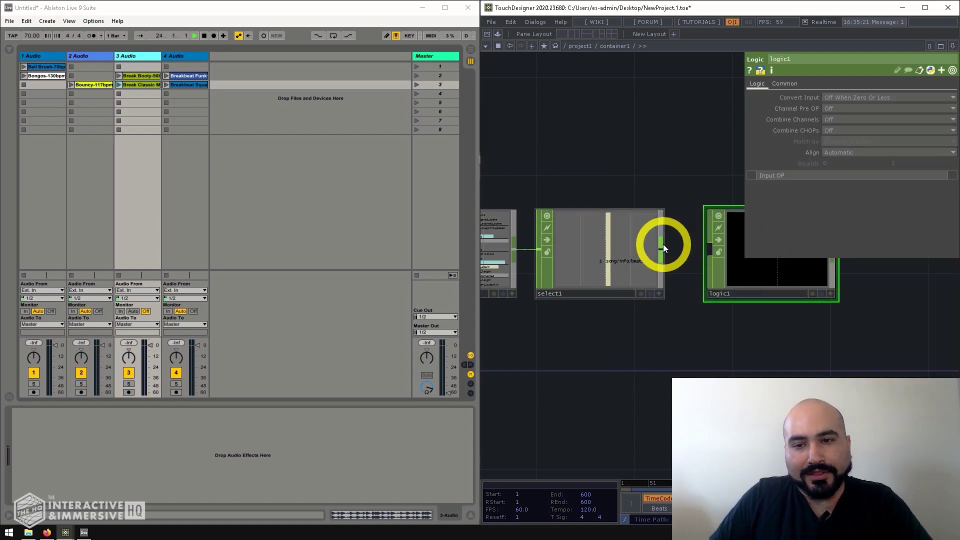
drag(662, 243, 710, 245)
drag(686, 172, 618, 152)
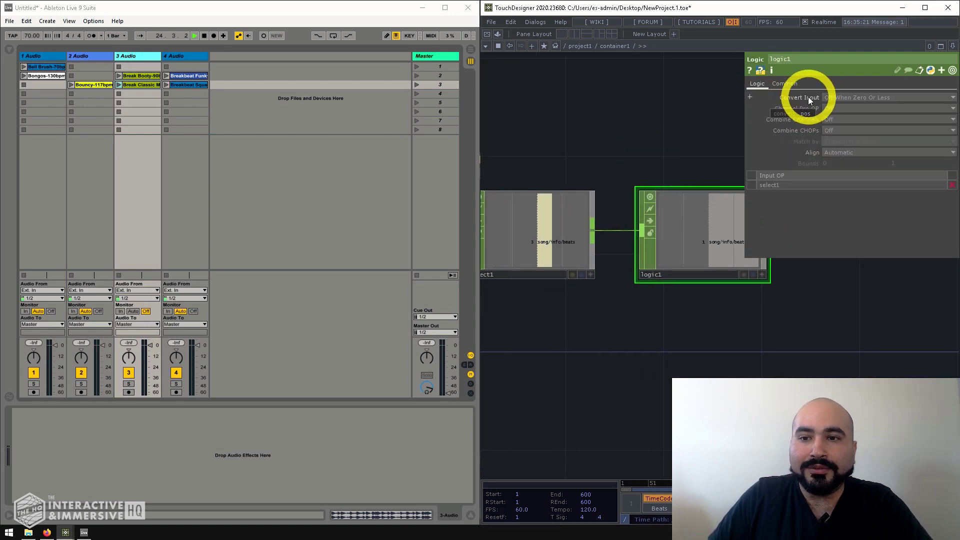
click(854, 98)
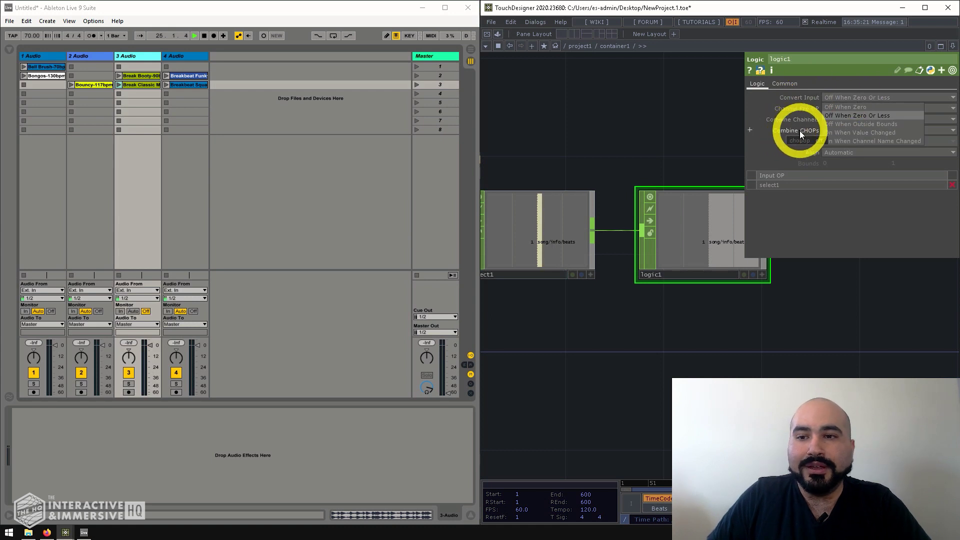
click(854, 133)
drag(633, 139, 633, 215)
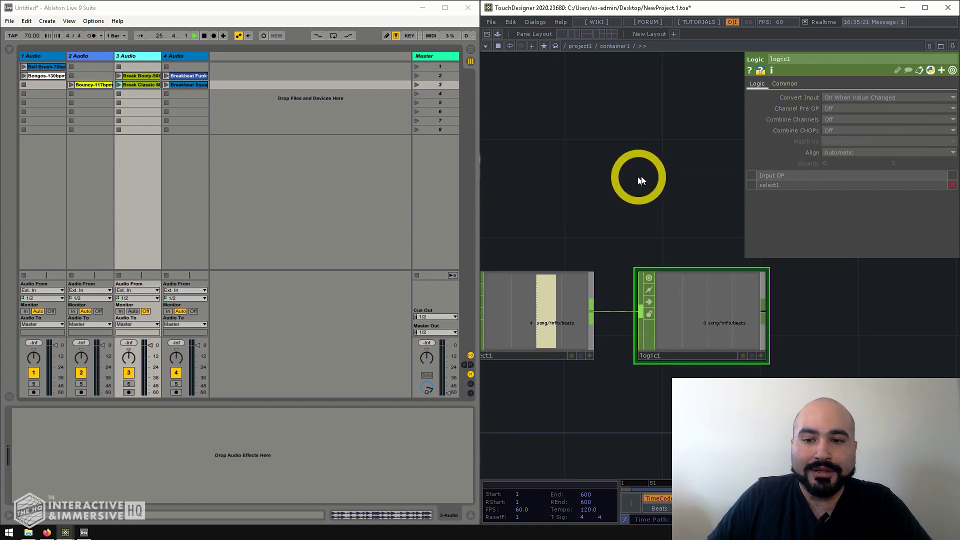
Step: Add a Trail CHOP graphing select1's beats and logic1's pulses together
key(Tab)
text(trai)
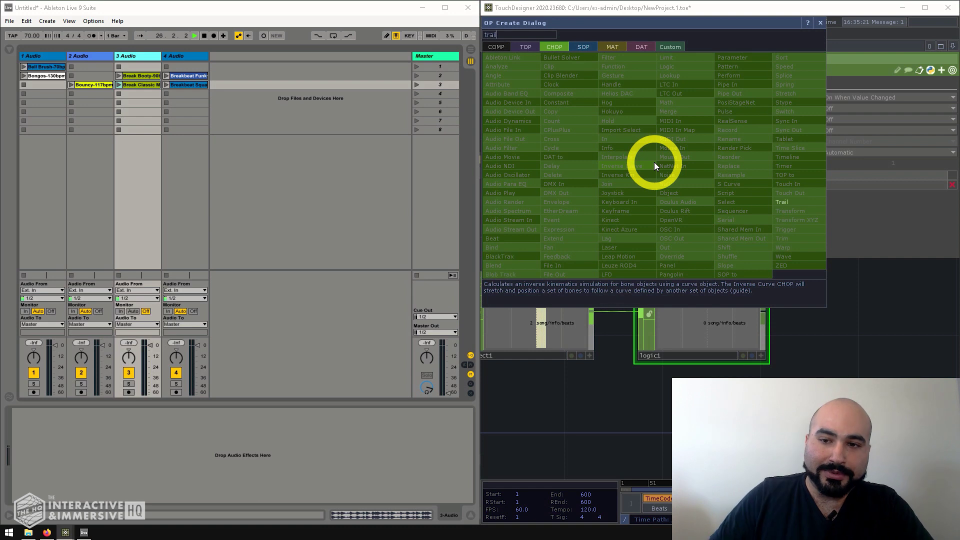
click(782, 202)
click(671, 194)
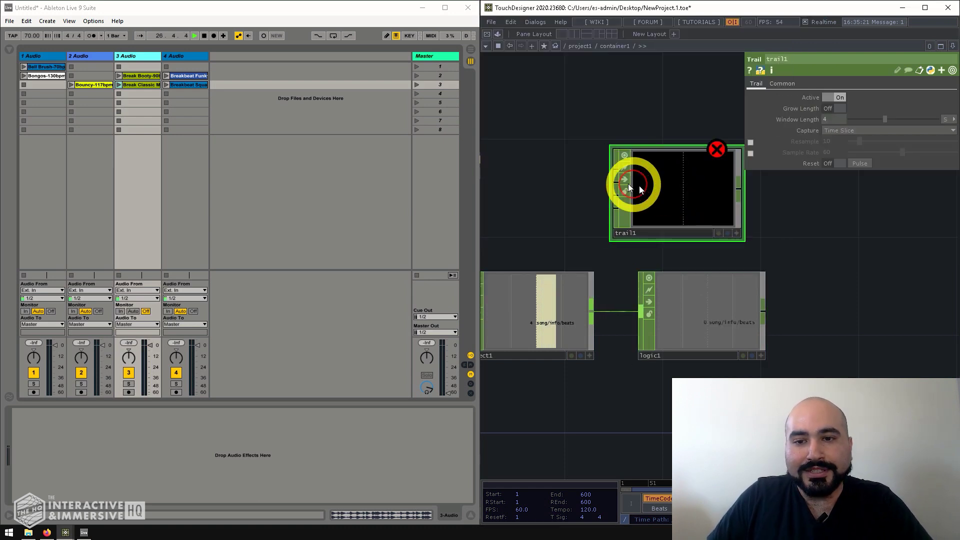
drag(593, 309, 611, 163)
drag(527, 241, 563, 250)
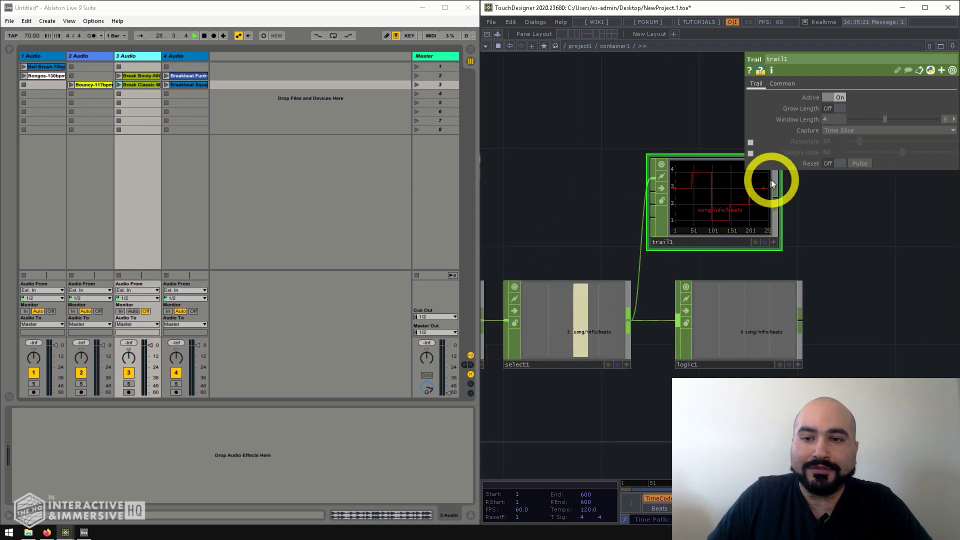
drag(801, 289, 730, 274)
drag(658, 200, 756, 200)
drag(733, 312, 671, 189)
scroll(722, 293, up, 2)
scroll(718, 182, up, 2)
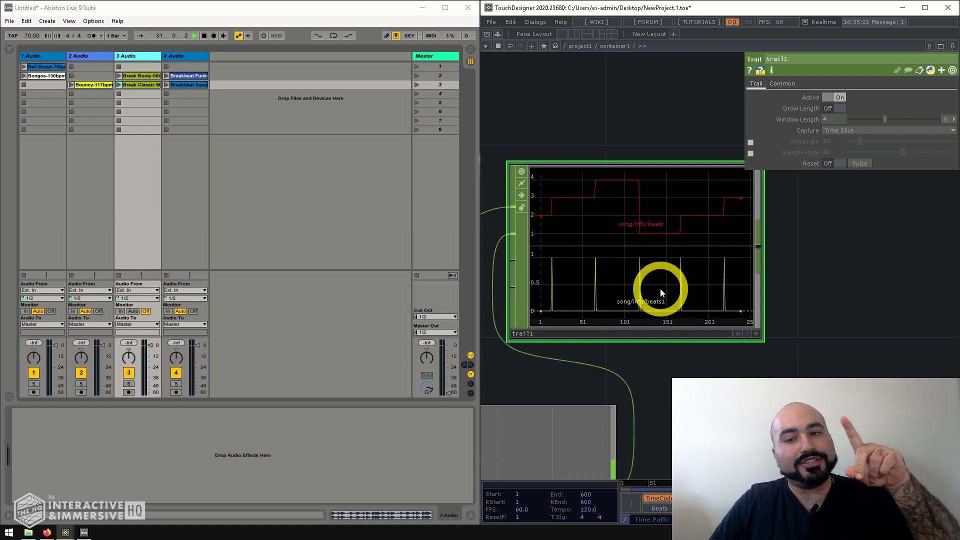
scroll(673, 316, down, 2)
scroll(661, 293, down, 2)
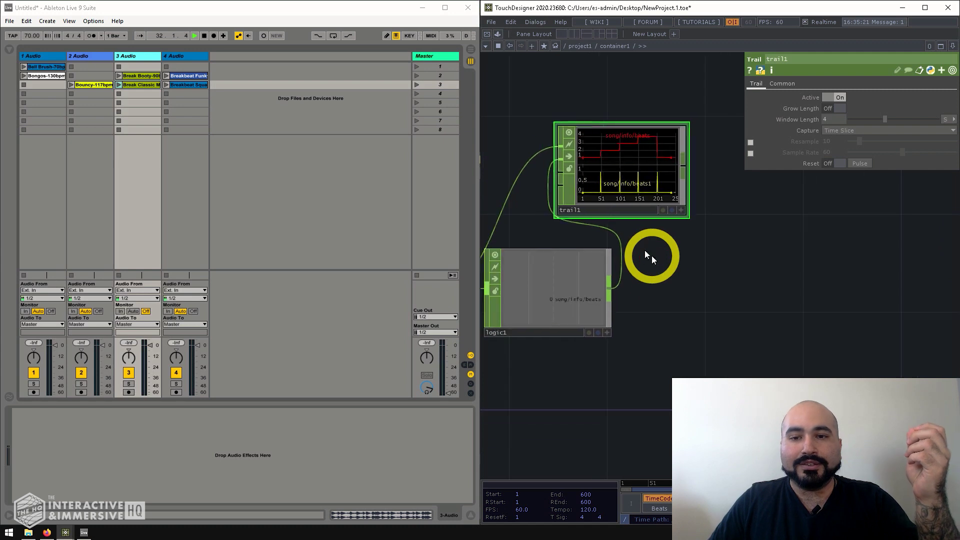
Step: Add a Null CHOP, null2, wired after logic1
drag(650, 260, 626, 243)
key(Tab)
text(nu)
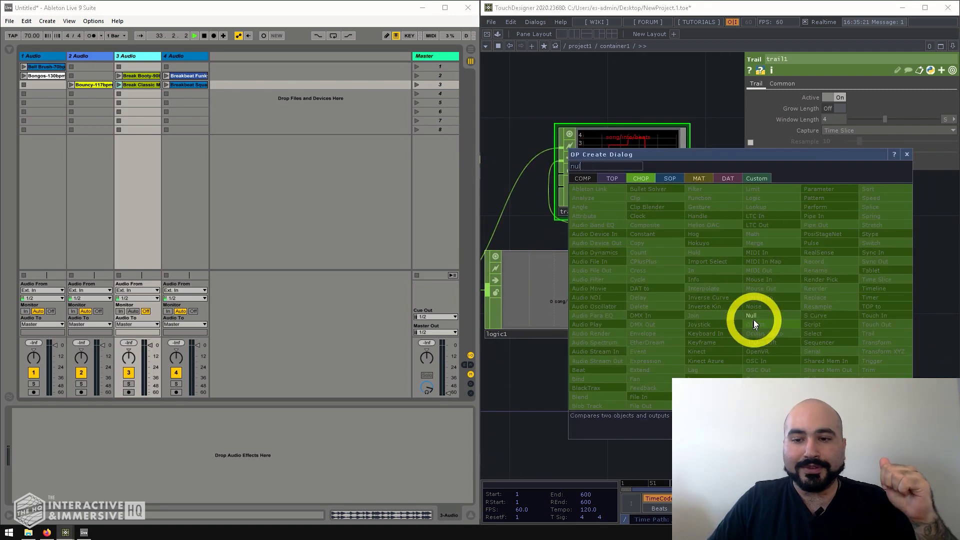
click(754, 316)
click(734, 286)
click(611, 290)
click(691, 295)
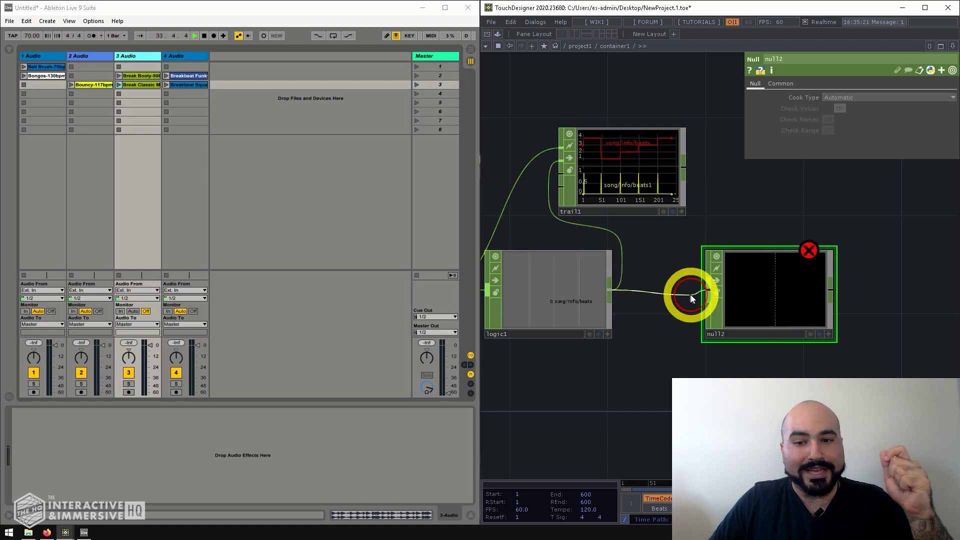
drag(691, 295, 674, 249)
Step: Add a Movie File In TOP loading the Nature sample Movie.1
key(Tab)
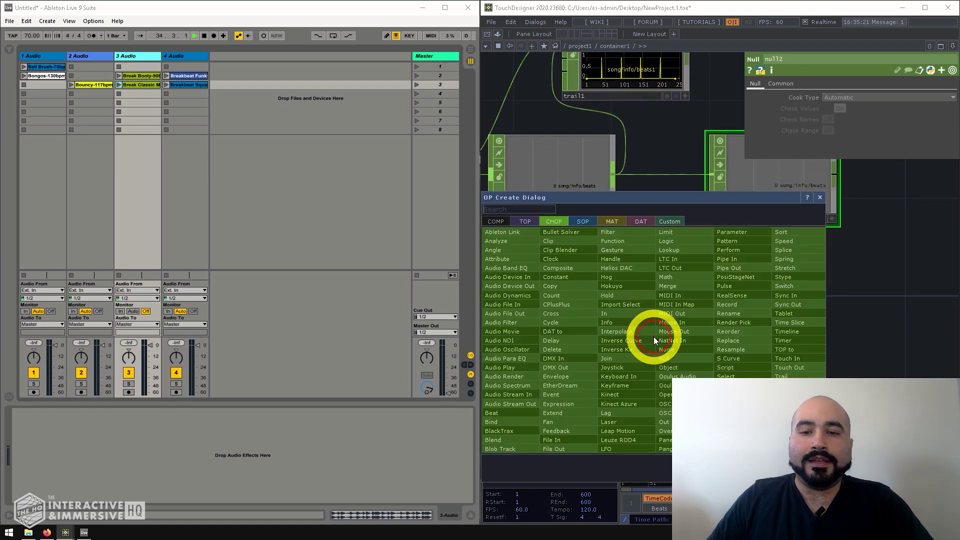
click(531, 223)
click(605, 245)
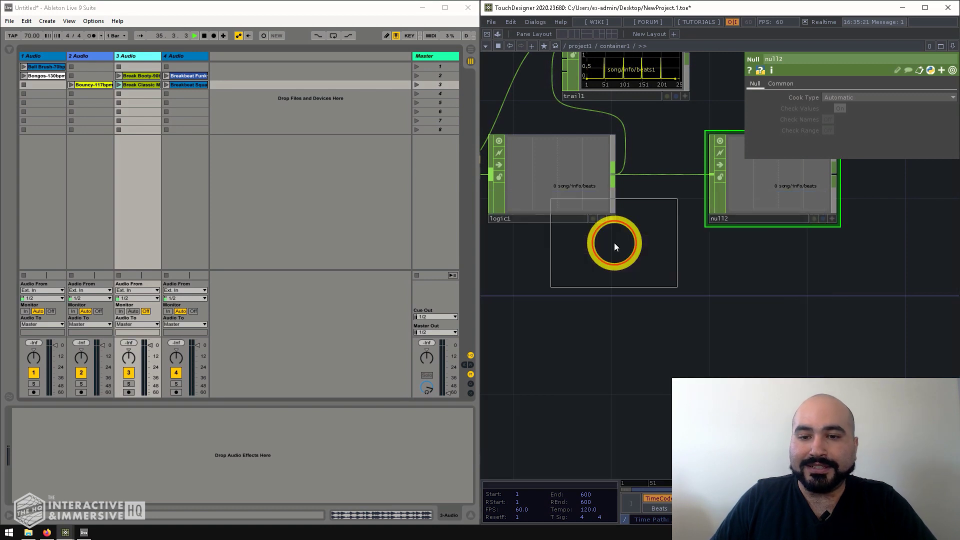
click(643, 352)
click(817, 222)
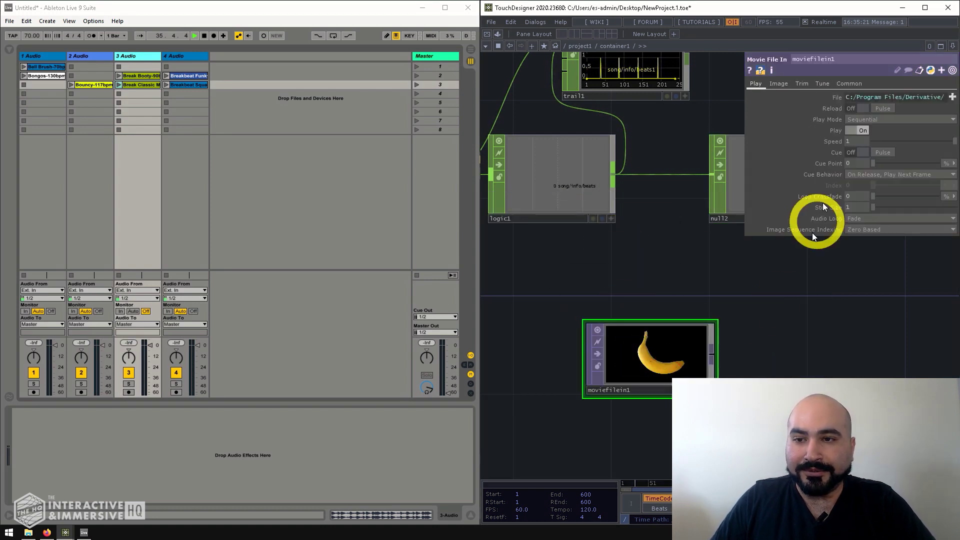
click(953, 98)
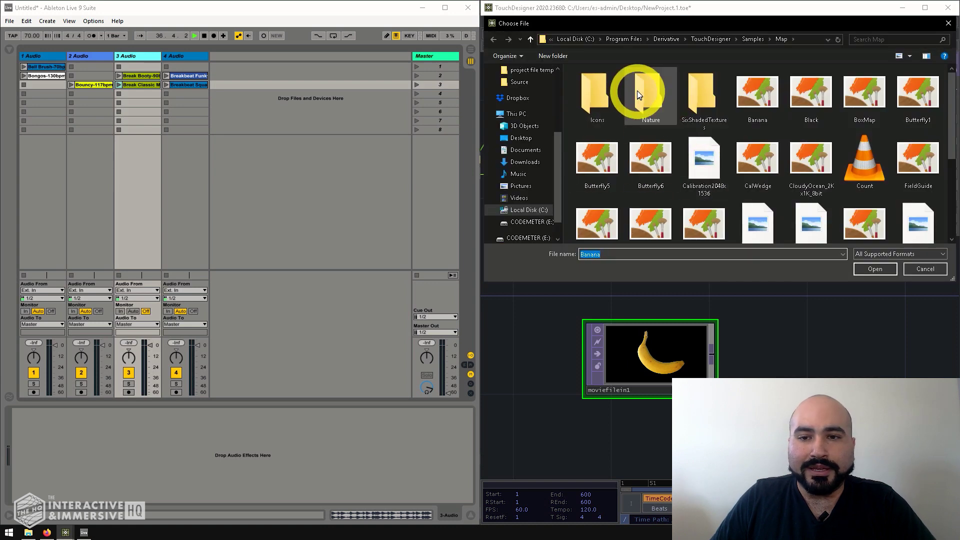
double_click(647, 86)
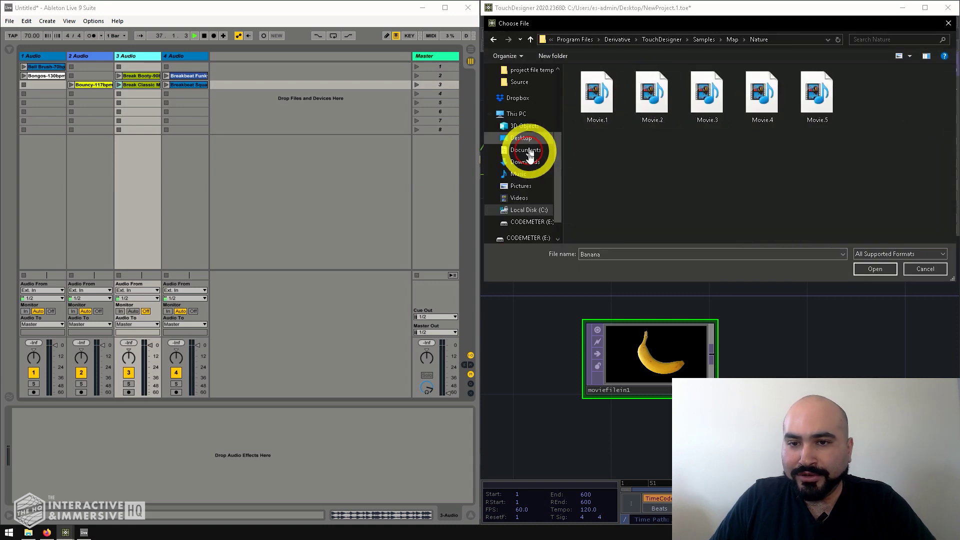
double_click(608, 98)
drag(707, 322, 655, 287)
Step: Add a Level TOP from the movie's output
click(606, 306)
click(662, 309)
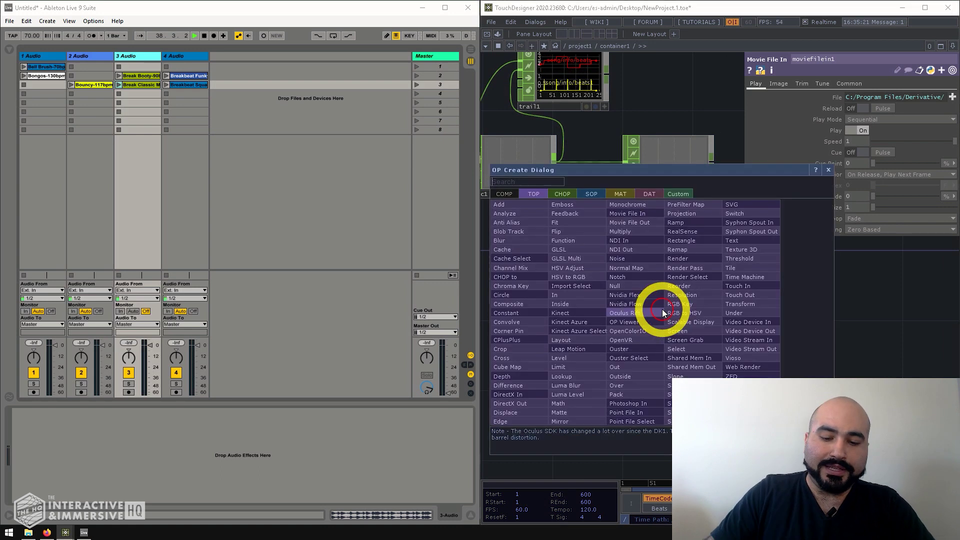
text(level)
click(567, 359)
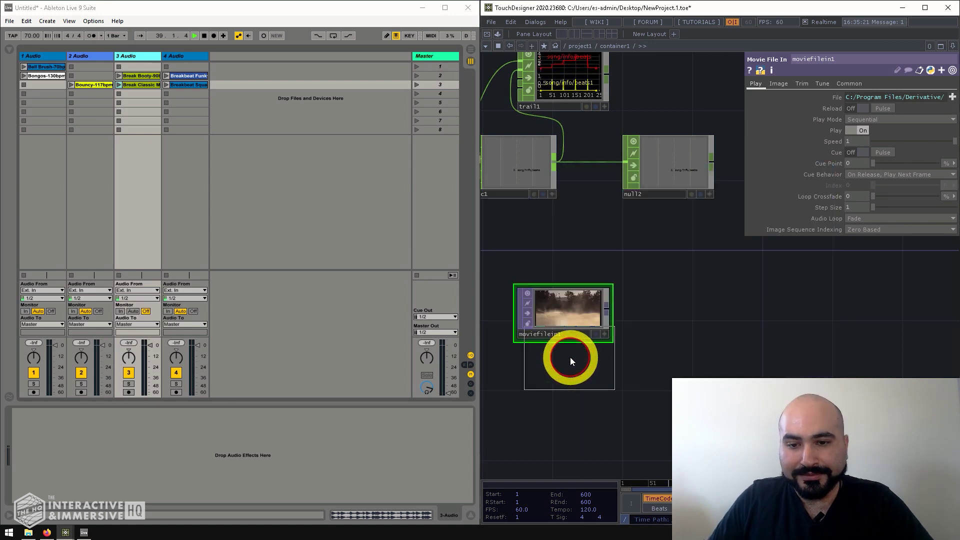
click(687, 312)
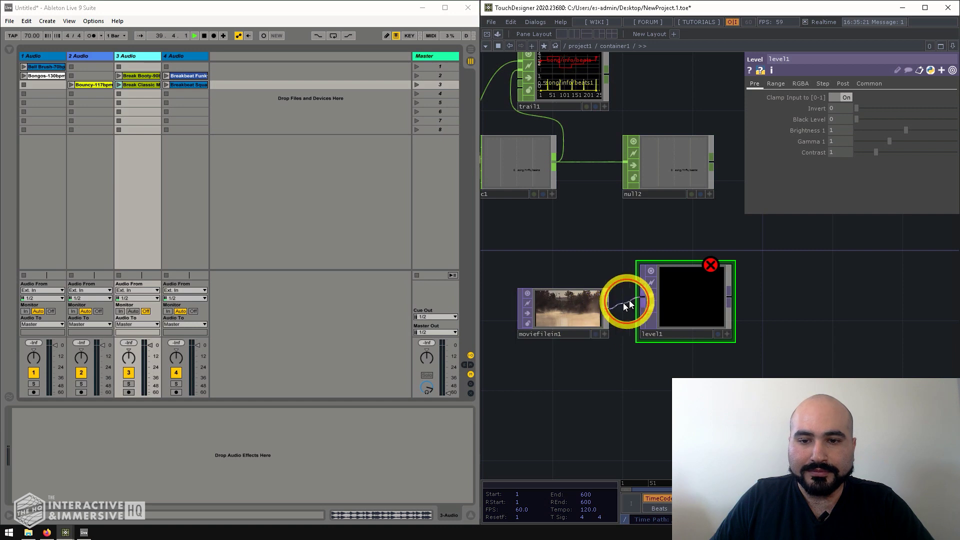
scroll(728, 270, up, 5)
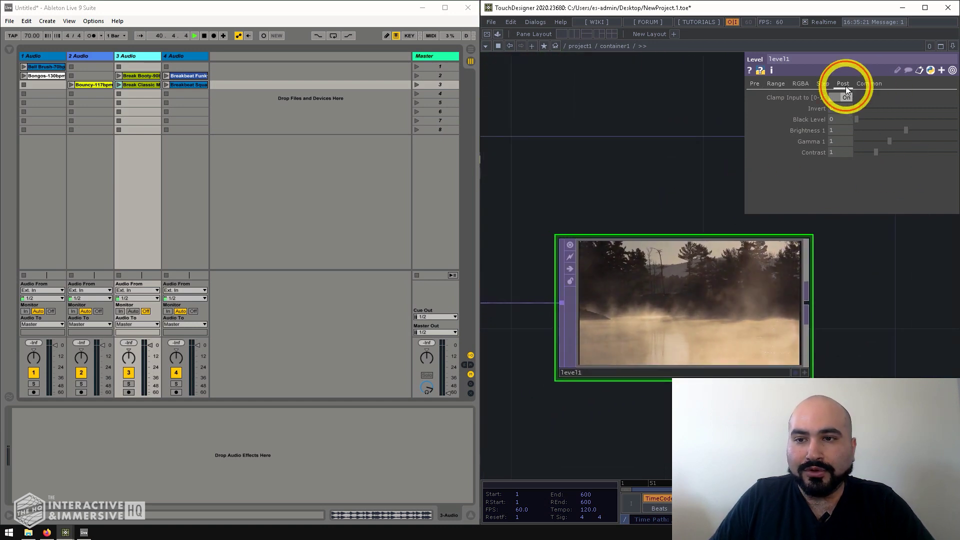
drag(933, 105, 892, 101)
scroll(683, 105, down, 4)
drag(676, 200, 674, 239)
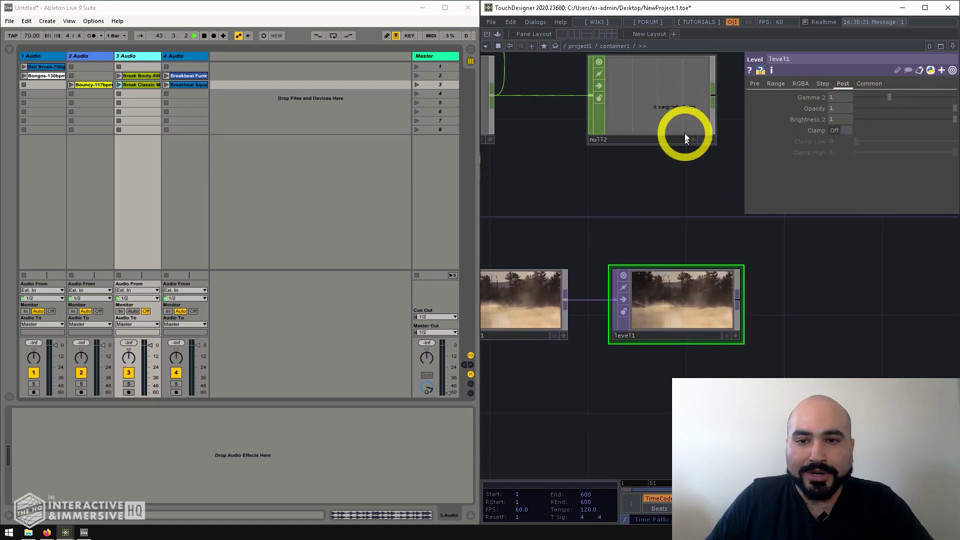
click(711, 141)
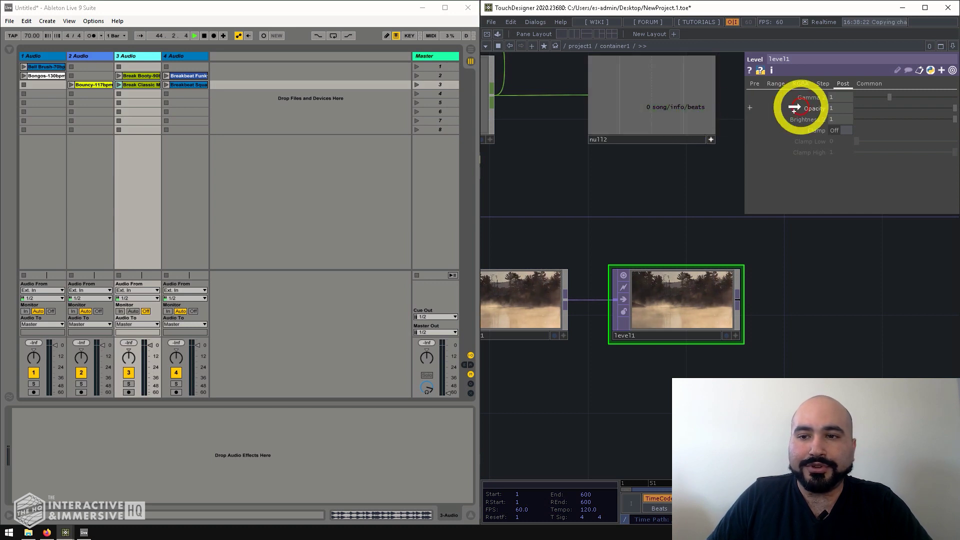
click(831, 103)
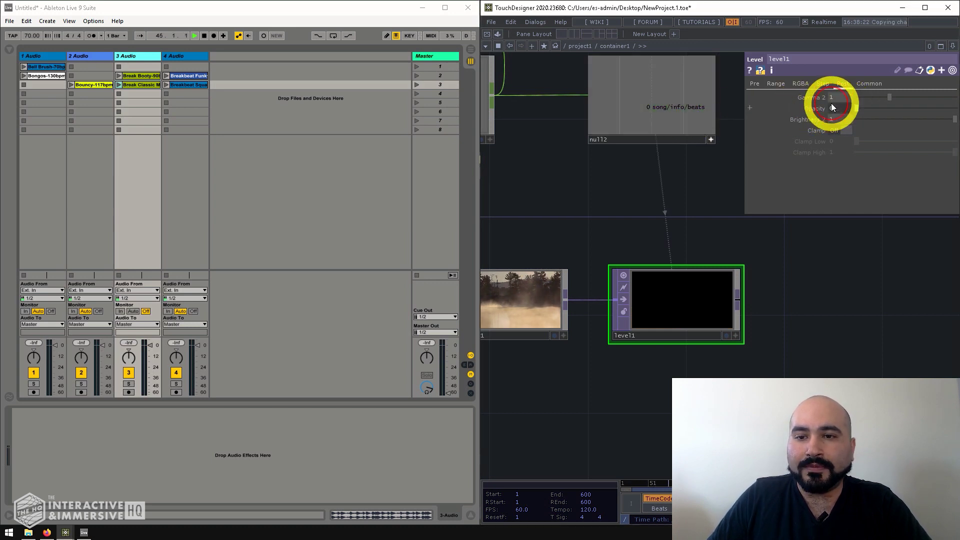
scroll(690, 225, down, 3)
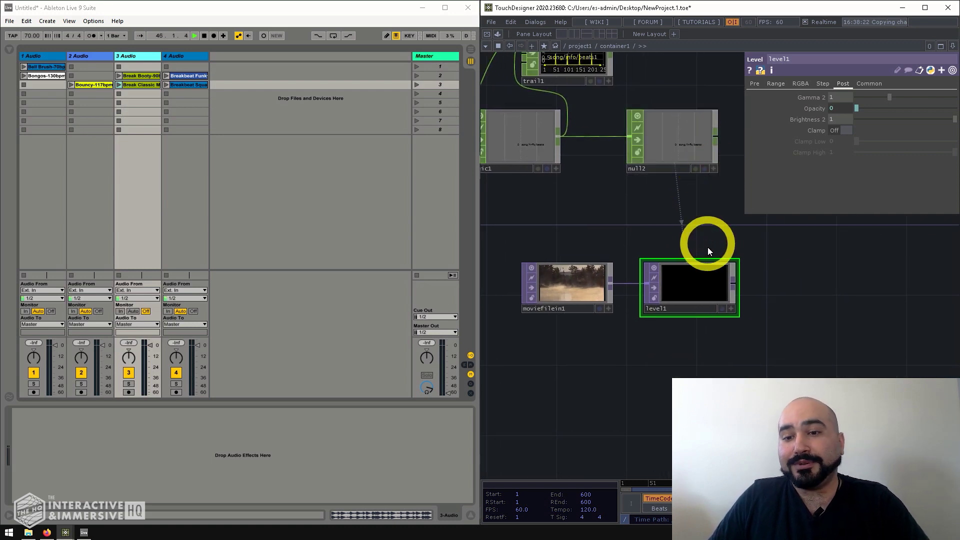
drag(693, 140, 701, 139)
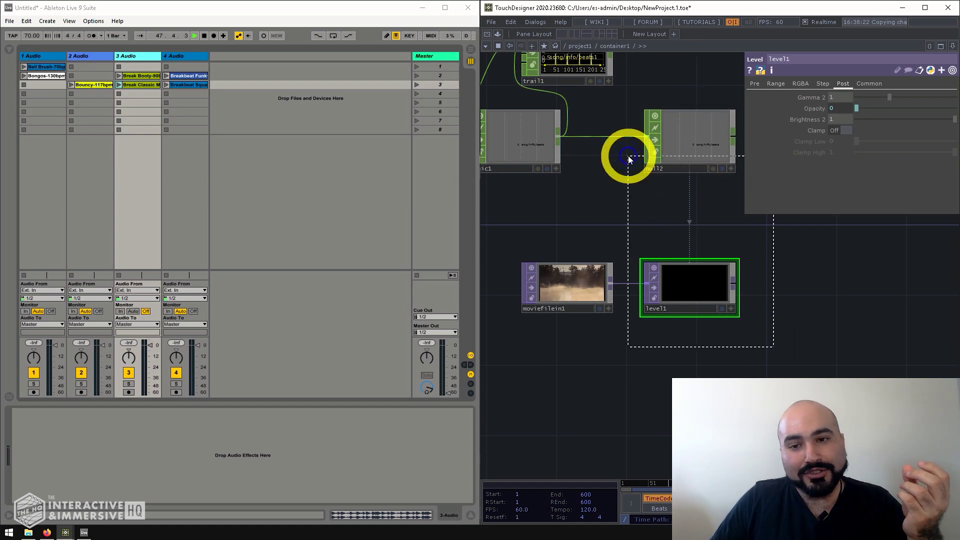
middle_drag(683, 152, 659, 151)
middle_drag(600, 184, 553, 163)
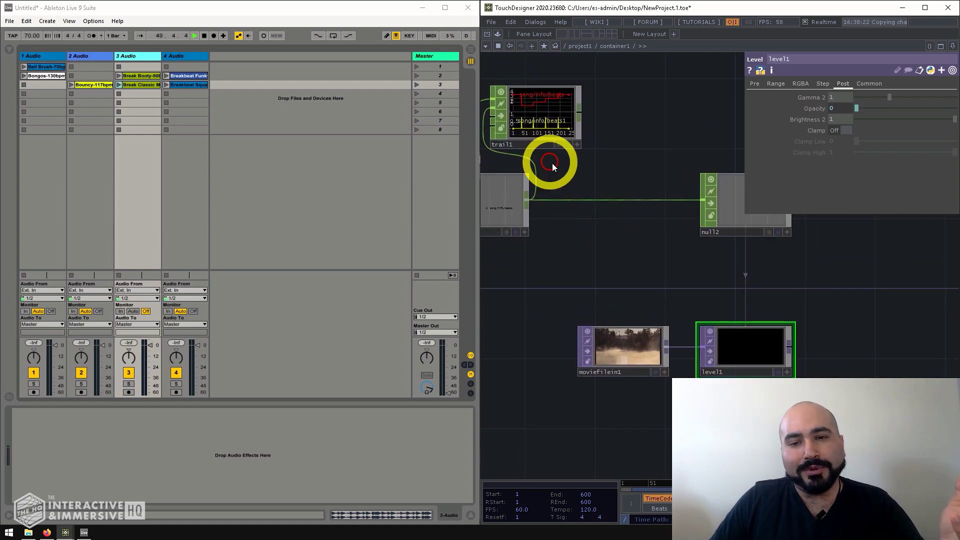
Step: Insert a Lag CHOP, lag1, on the wire feeding null2
right_click(584, 201)
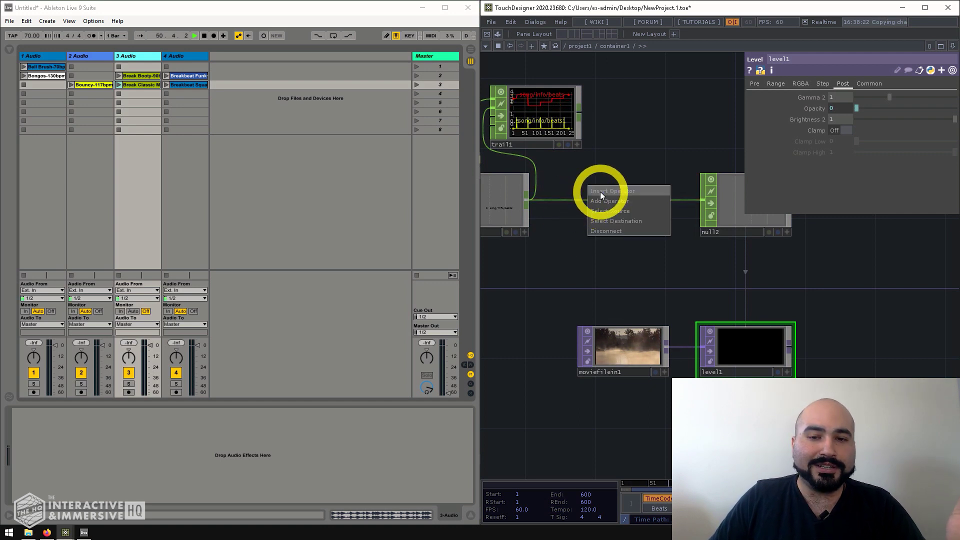
click(600, 192)
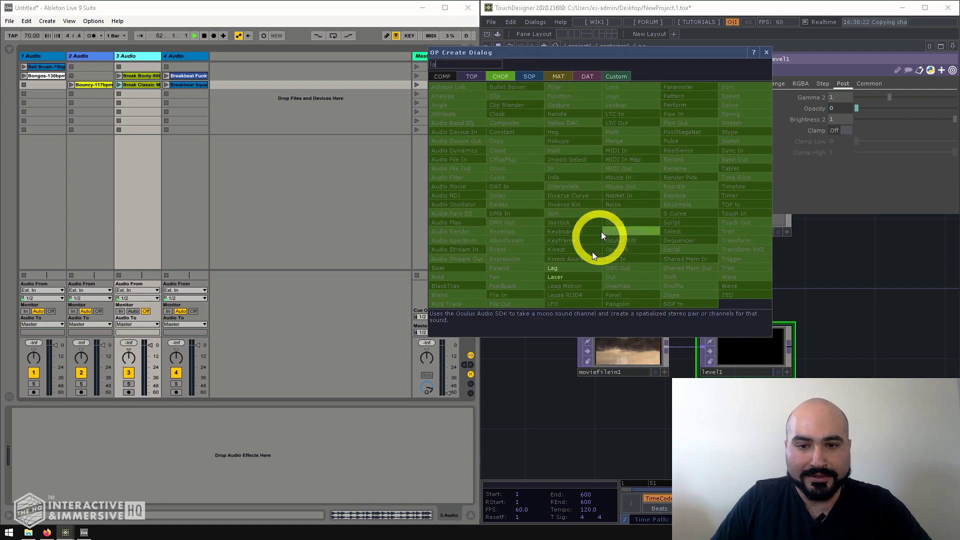
click(575, 268)
click(619, 205)
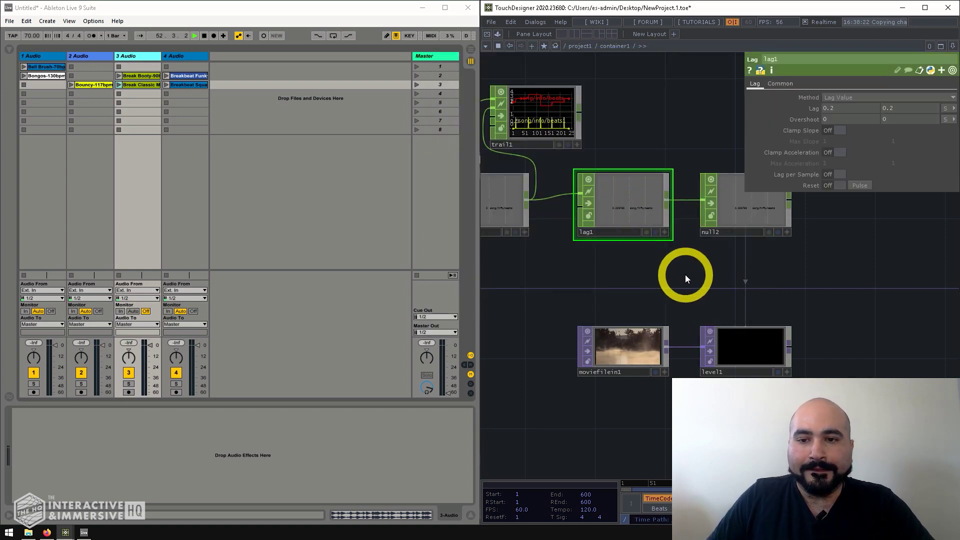
drag(682, 275, 642, 255)
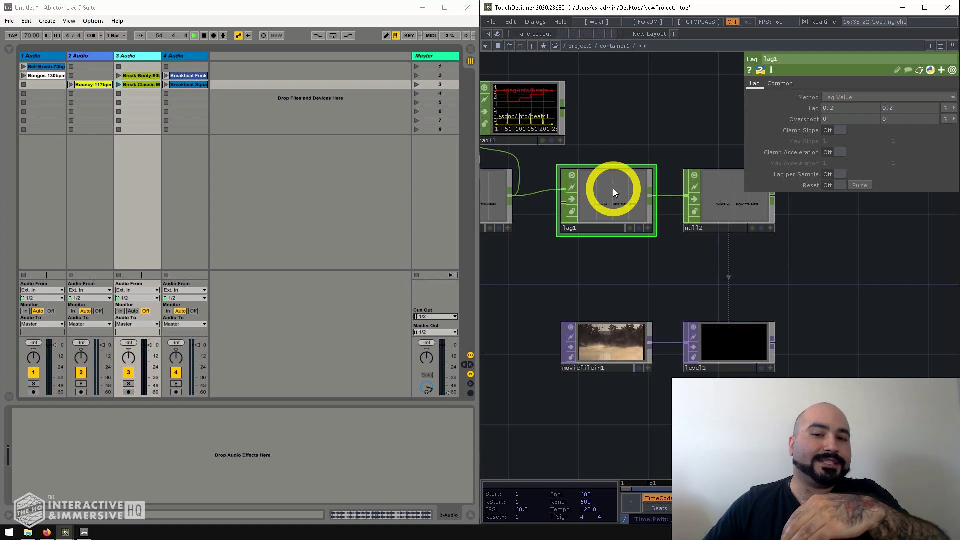
scroll(605, 147, up, 2)
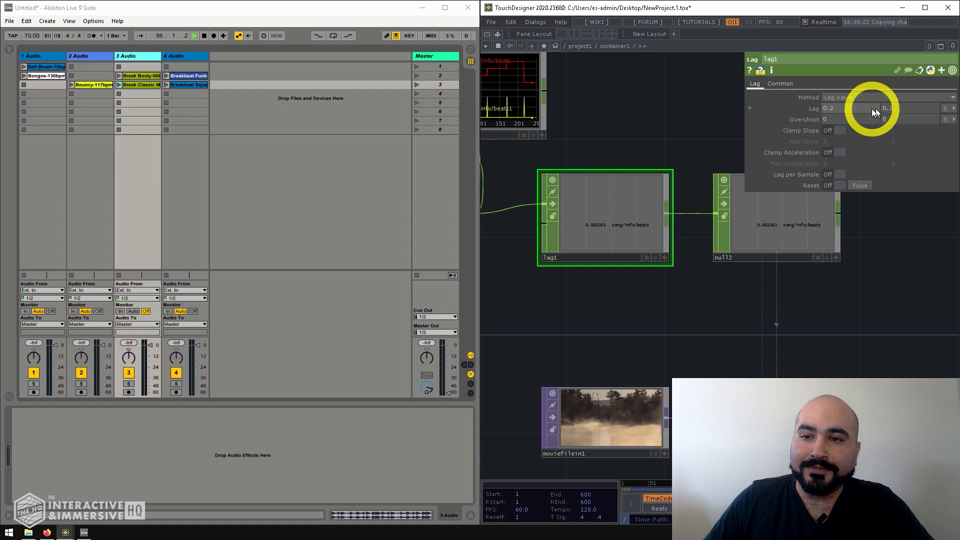
Step: Set lag1's Lag values to 0 and 1
click(842, 109)
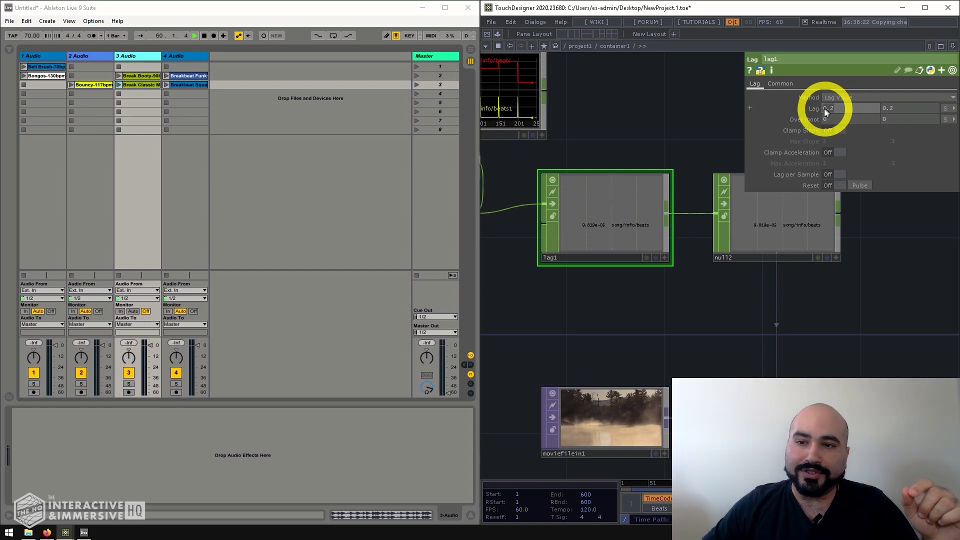
drag(830, 108, 818, 108)
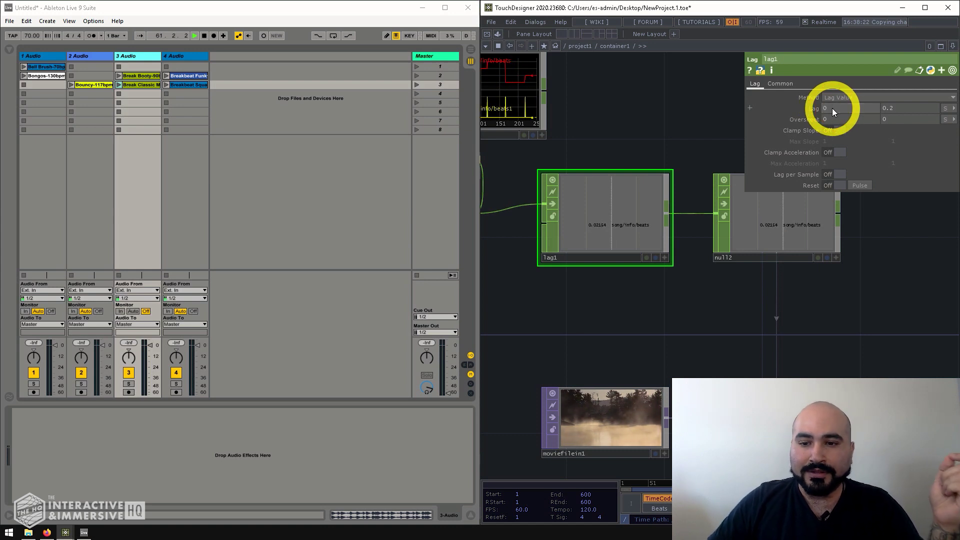
click(908, 110)
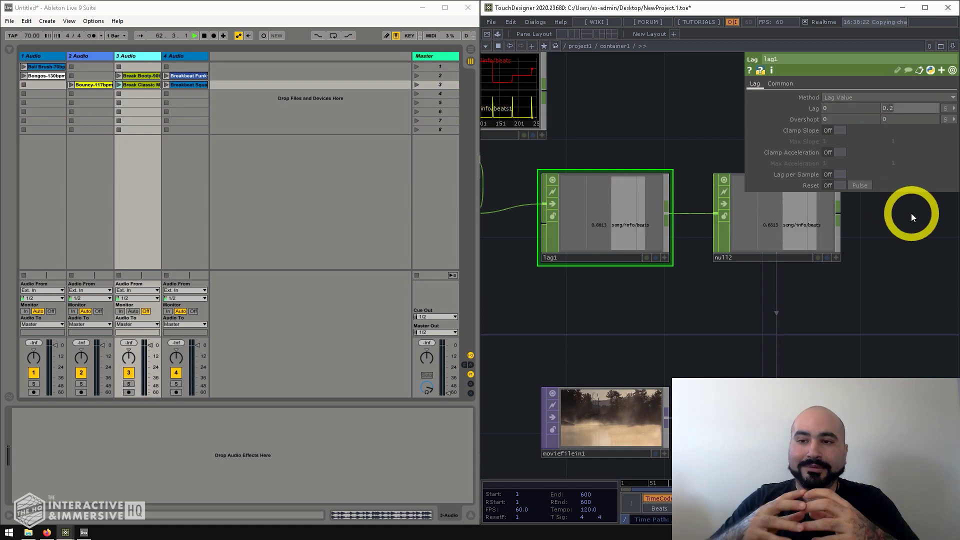
text(1)
key(Return)
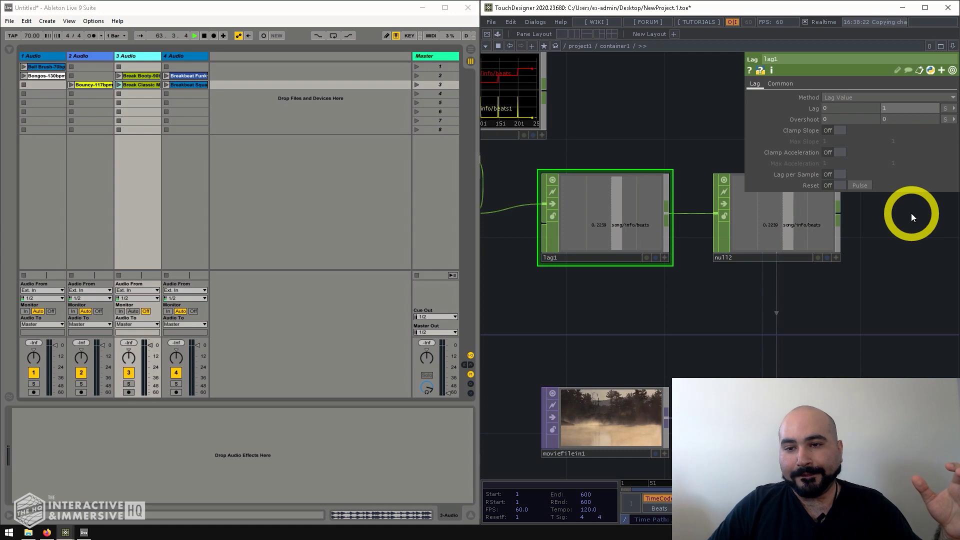
drag(824, 375, 790, 302)
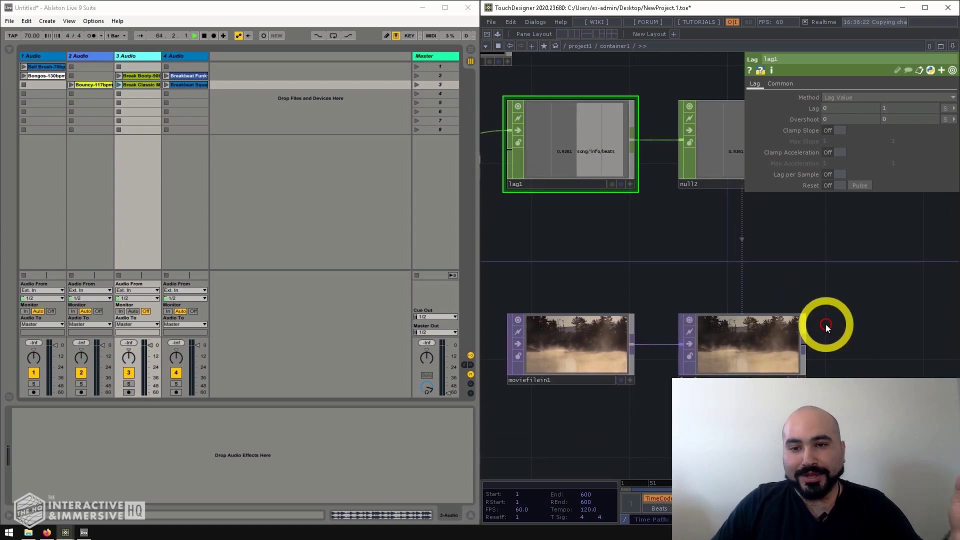
scroll(785, 335, up, 4)
scroll(784, 335, down, 2)
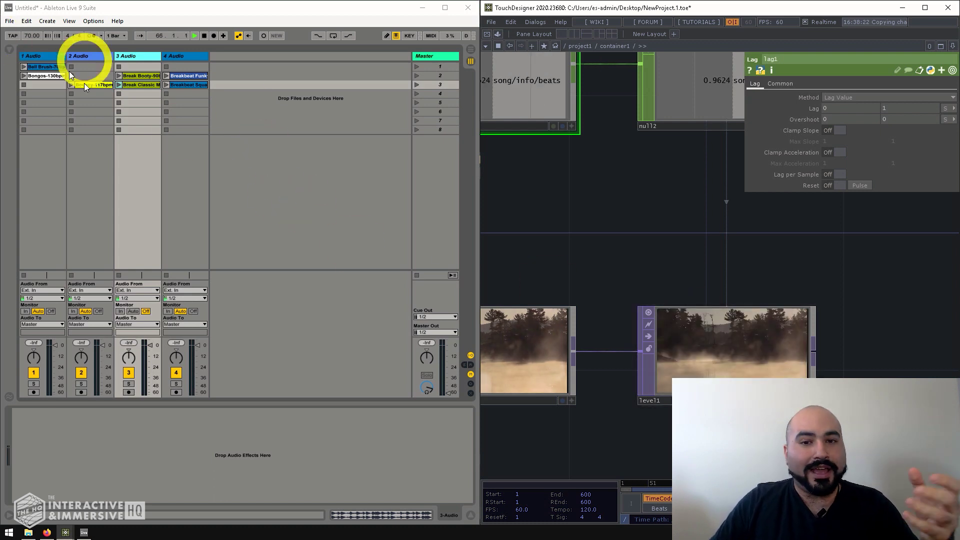
Step: Turn on level1's display flag to show the forest video behind the network
click(586, 245)
scroll(586, 241, down, 2)
scroll(685, 290, down, 2)
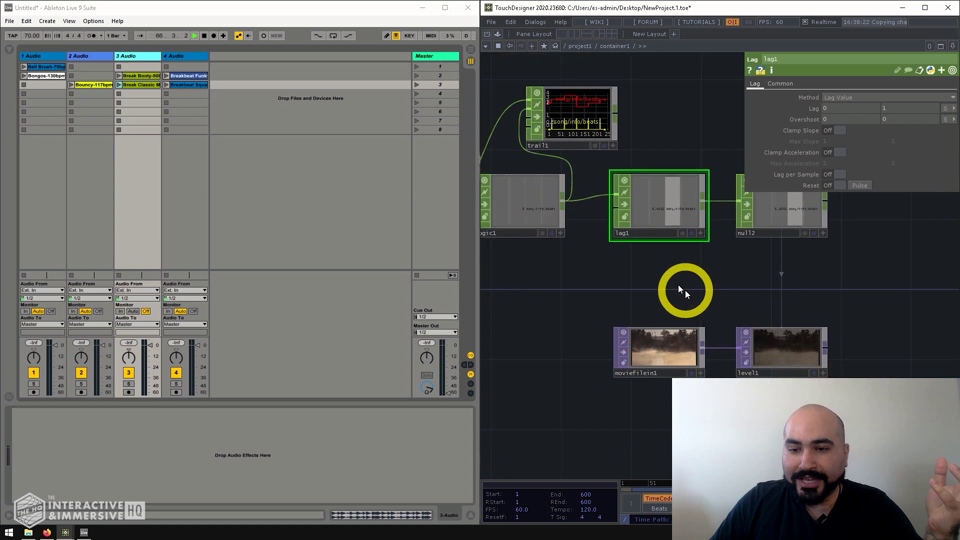
click(820, 374)
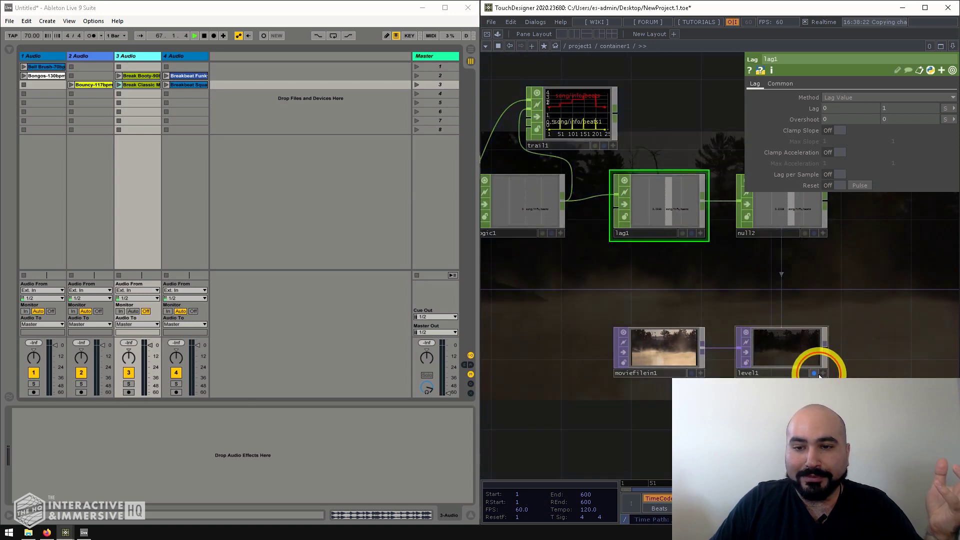
drag(648, 285, 648, 343)
scroll(700, 360, down, 2)
scroll(691, 300, up, 3)
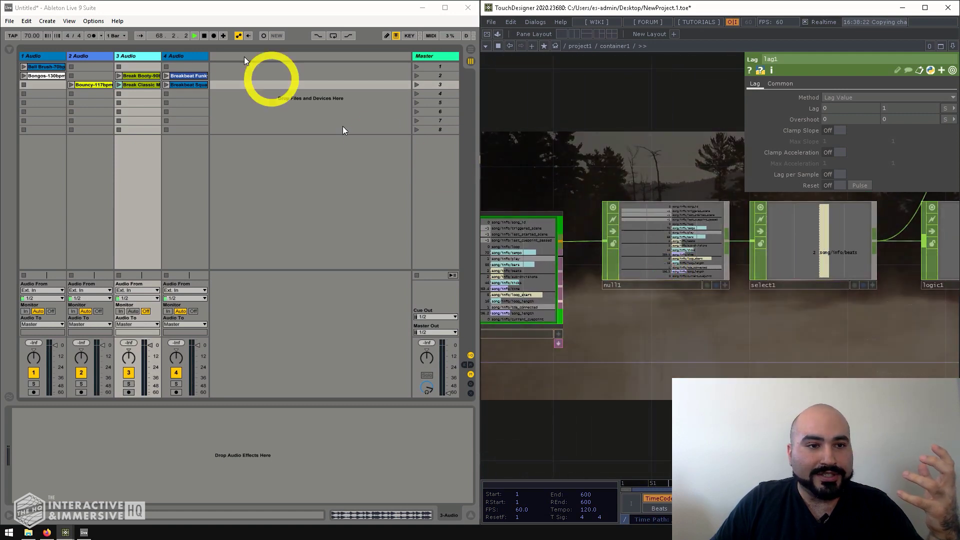
Step: Set Ableton's tempo to 128 and check abletonSong1 and select1 following it
click(33, 37)
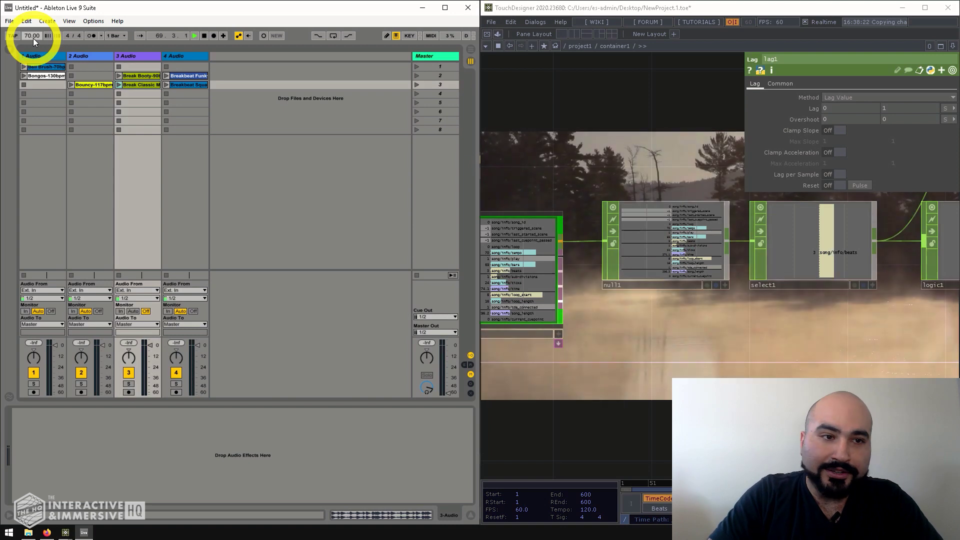
text(128)
key(Return)
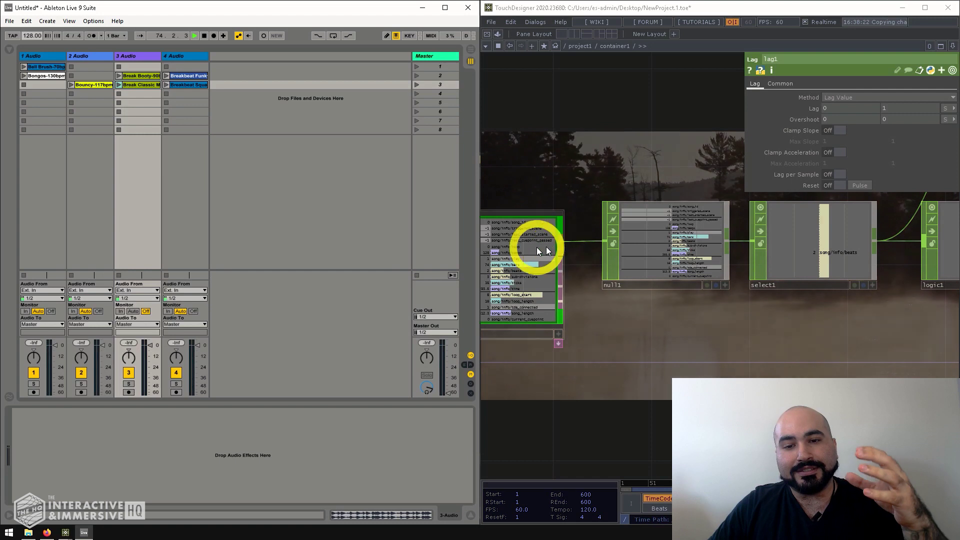
click(521, 253)
scroll(514, 184, up, 3)
drag(643, 209, 587, 196)
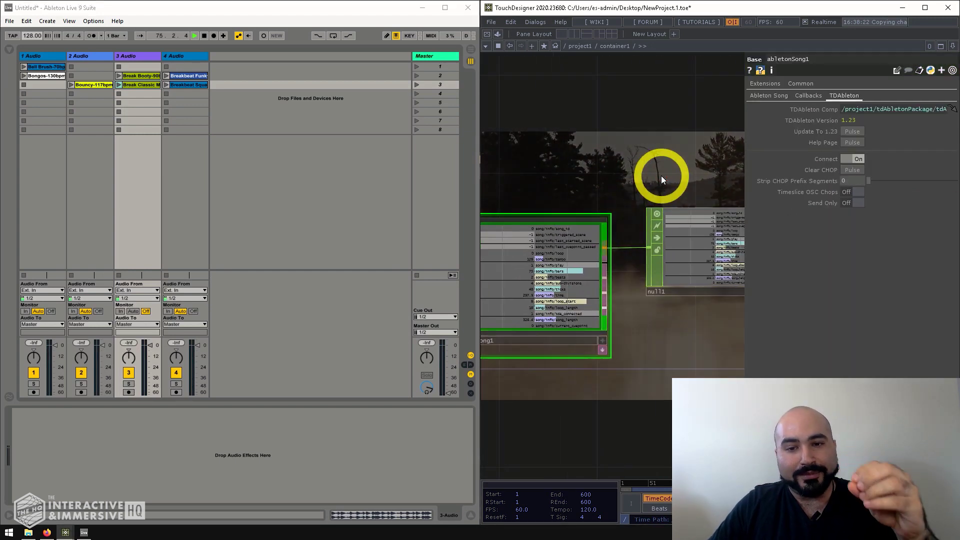
drag(667, 165, 620, 157)
click(709, 240)
Step: Drop the Ableton tempo to 60, then drag it up to 117
click(35, 36)
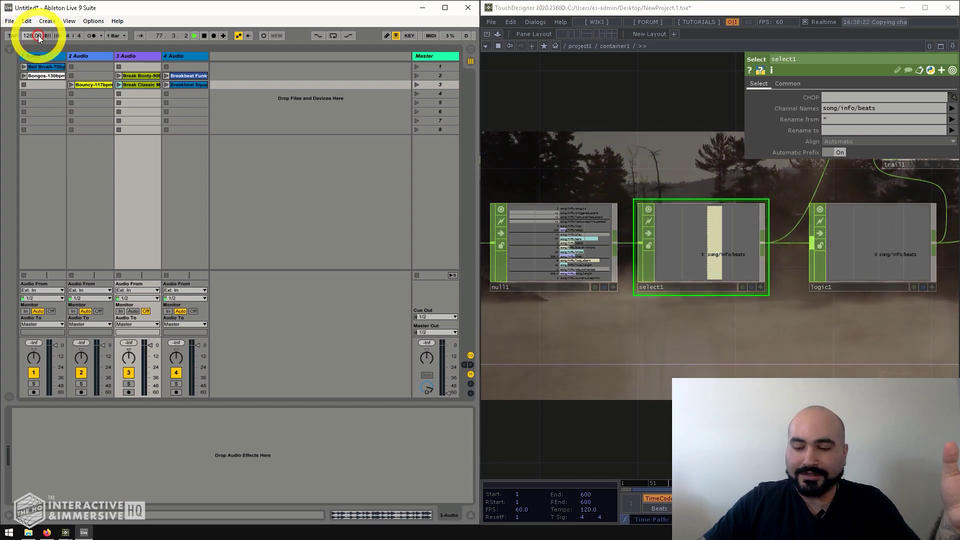
text(60)
key(Return)
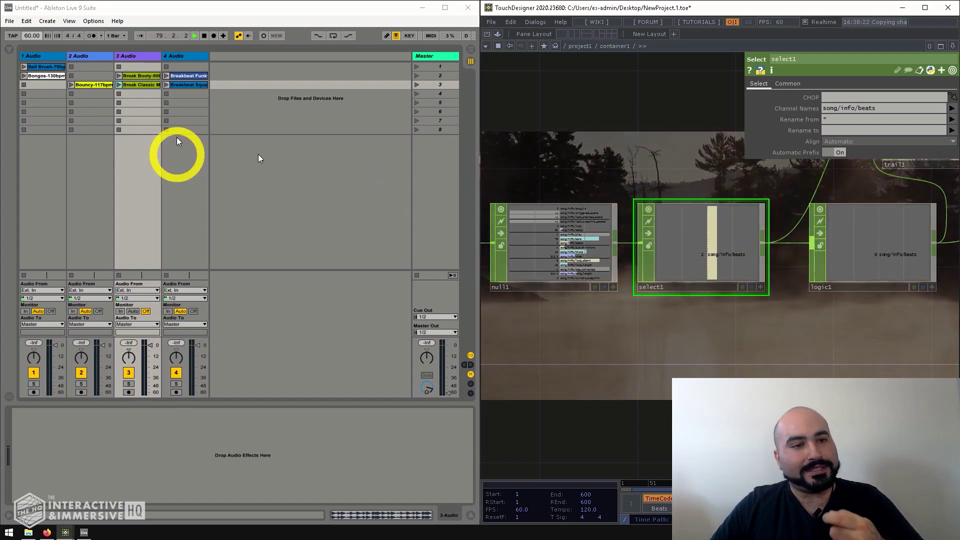
mouse_move(25, 37)
mouse_down()
mouse_move(25, 24)
mouse_move(25, 36)
mouse_up()
scroll(699, 351, down, 5)
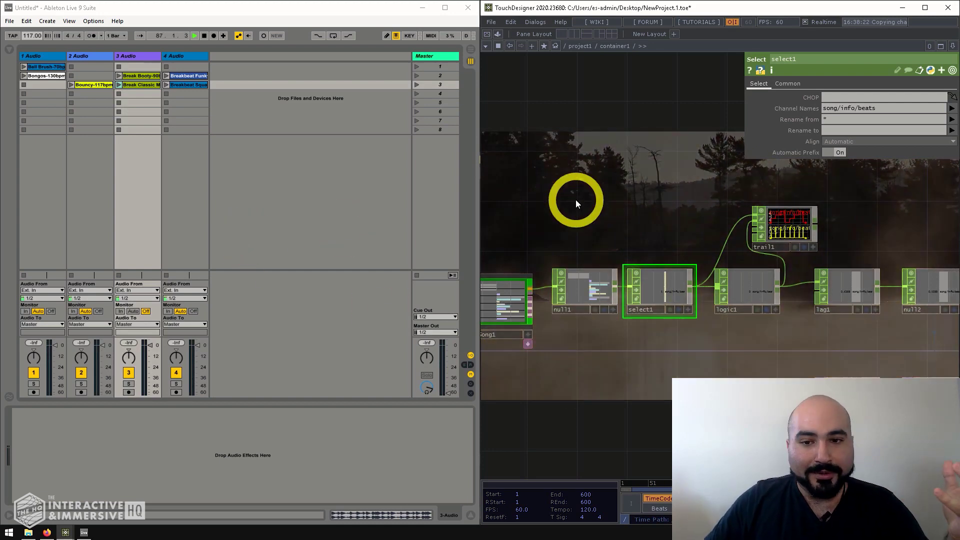
Step: Pick up abletonLevel1 from inside tdAbletonPackage and go back into container1
drag(574, 201, 588, 115)
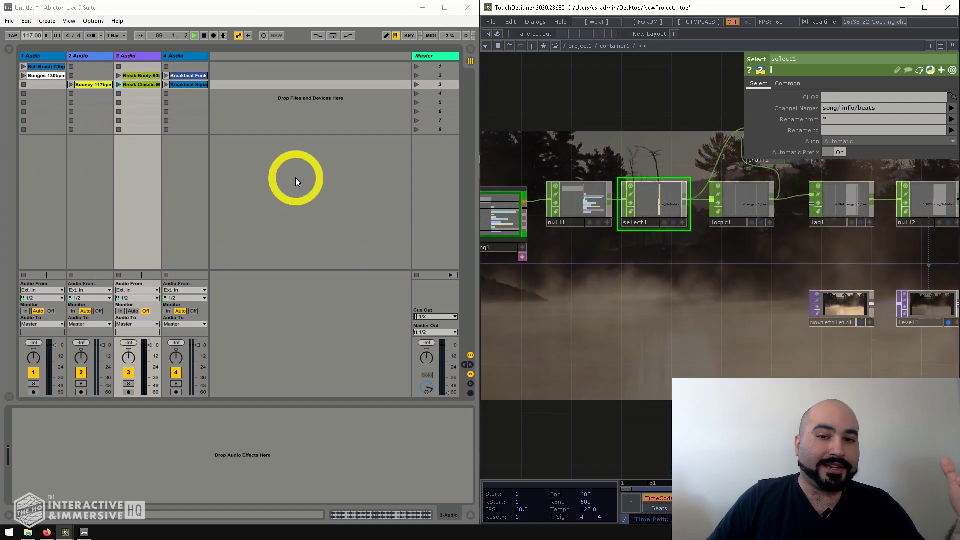
drag(578, 327, 674, 277)
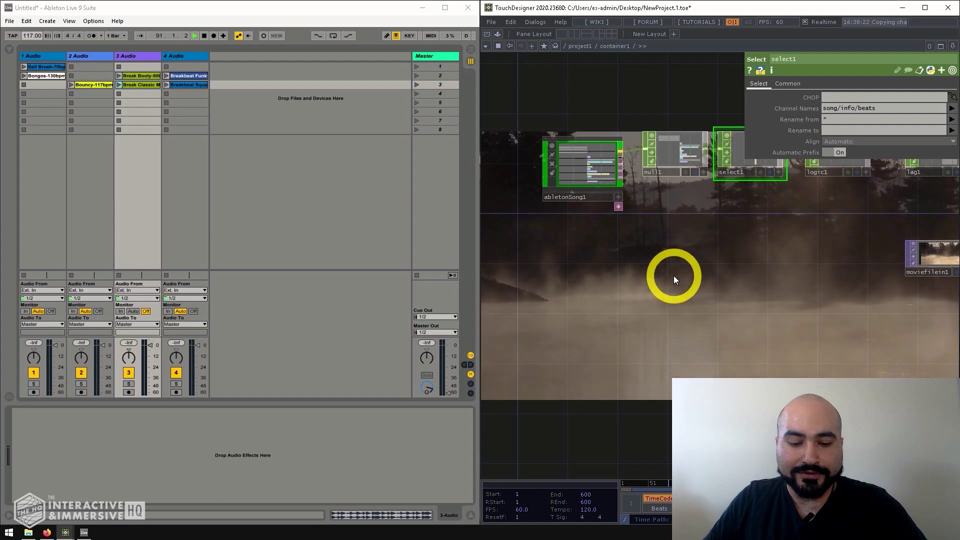
key(u)
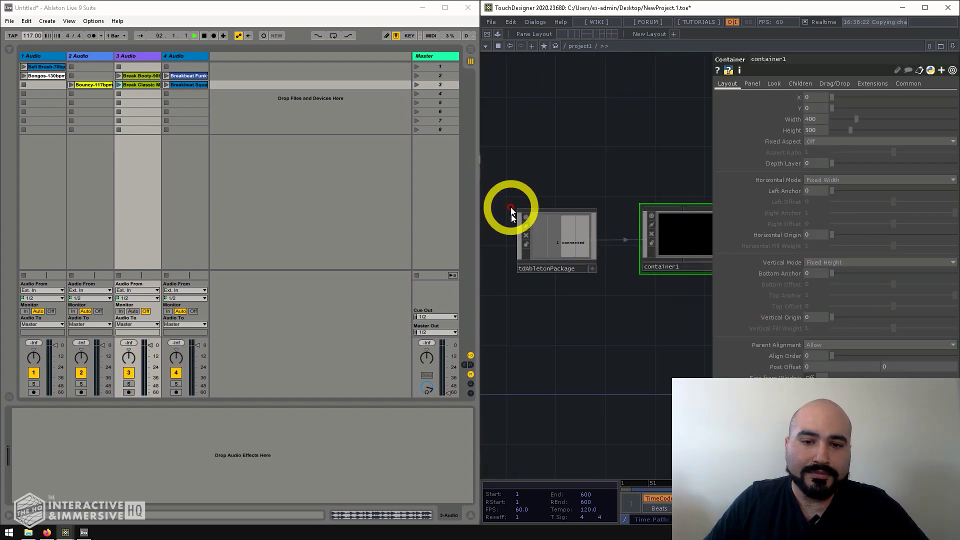
click(582, 240)
key(i)
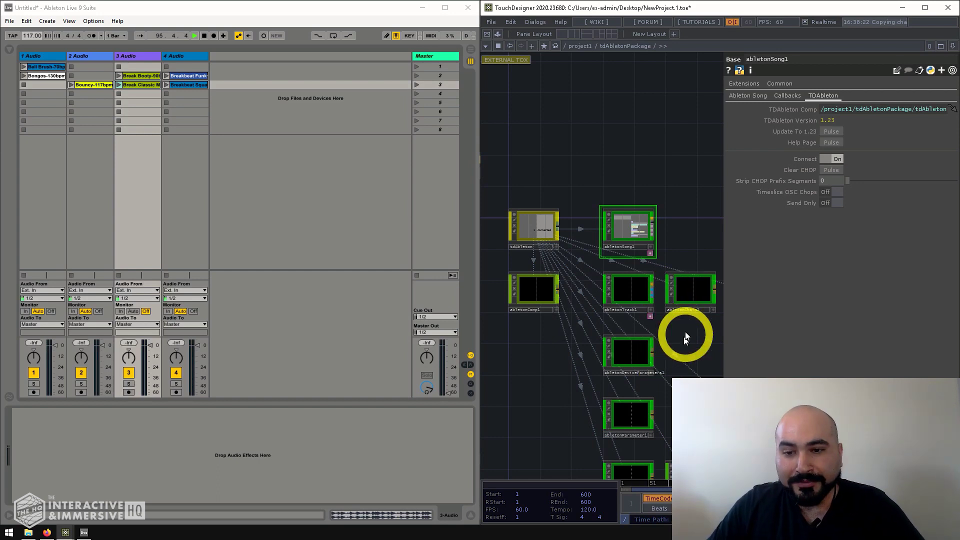
drag(628, 322, 584, 213)
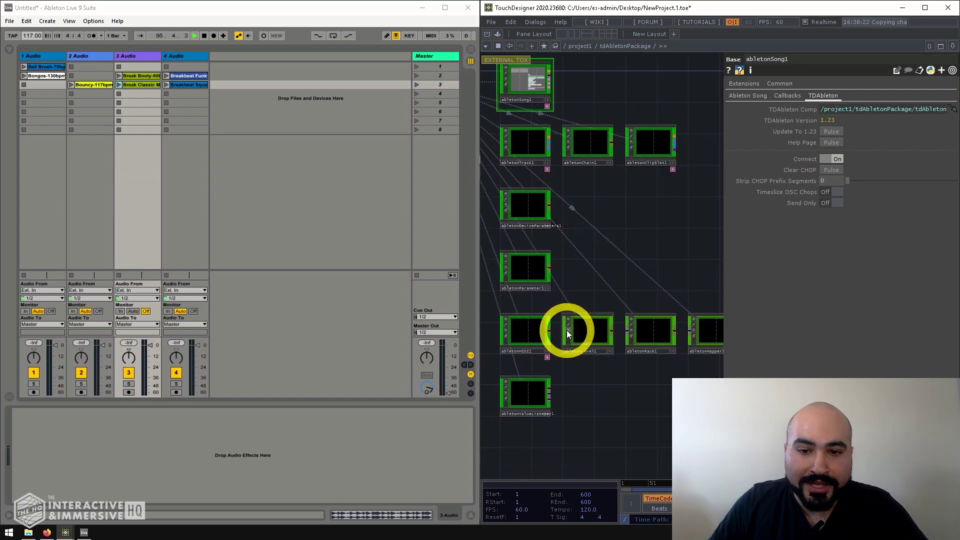
scroll(567, 330, up, 5)
click(626, 350)
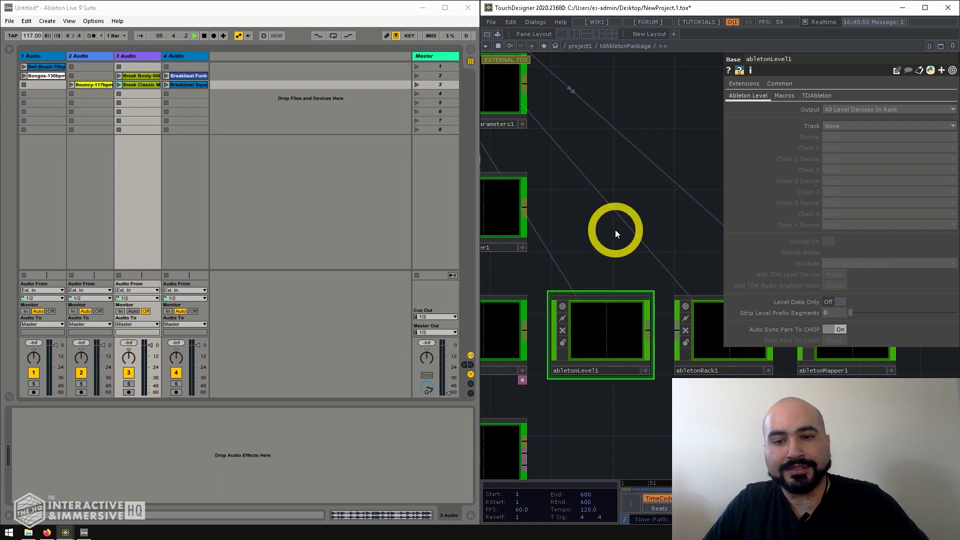
key(u)
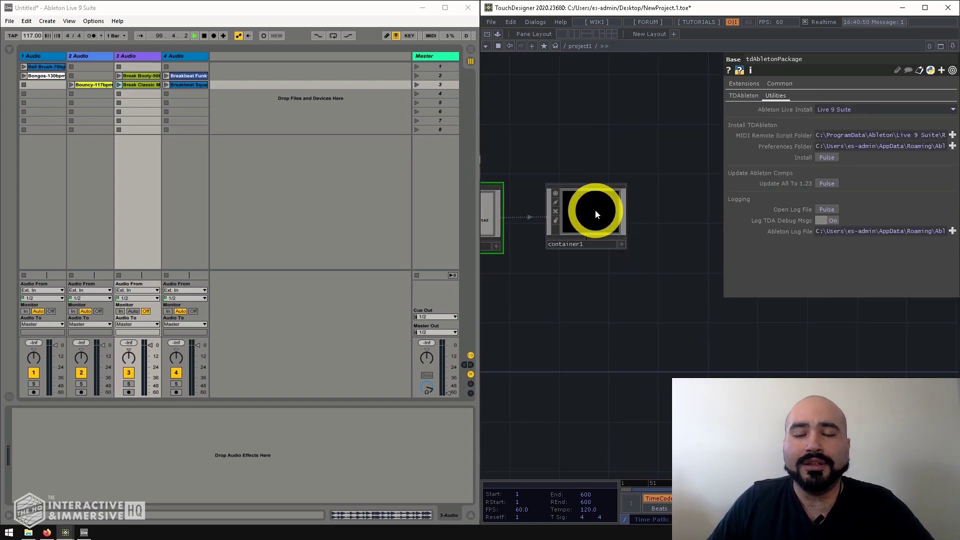
key(i)
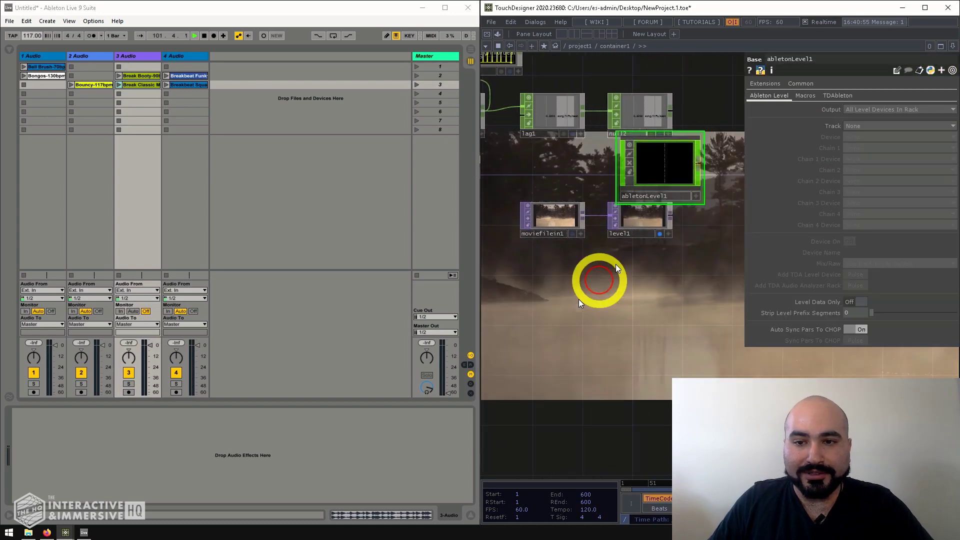
Step: Place abletonLevel1 below level1 and set its Output to Specific TDA Level Device
drag(634, 150, 621, 365)
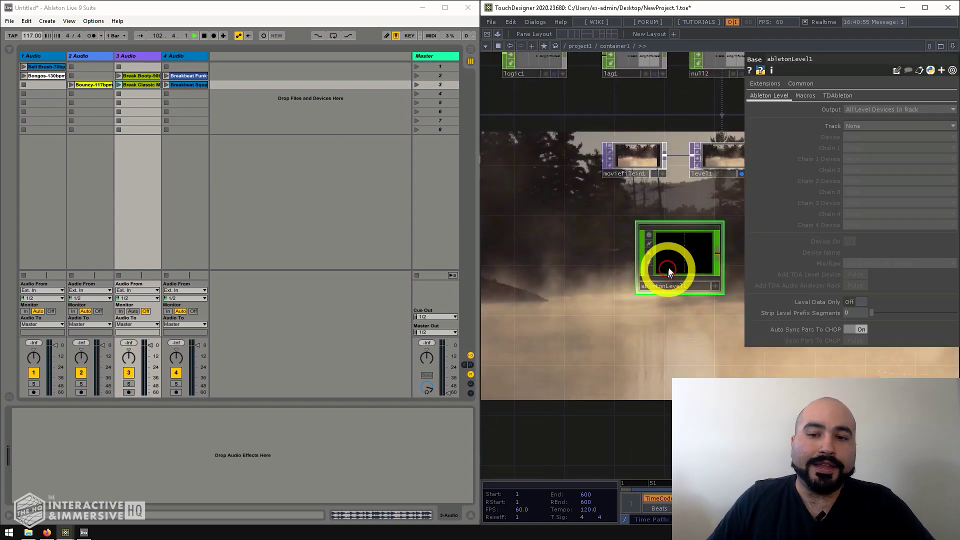
drag(671, 270, 598, 307)
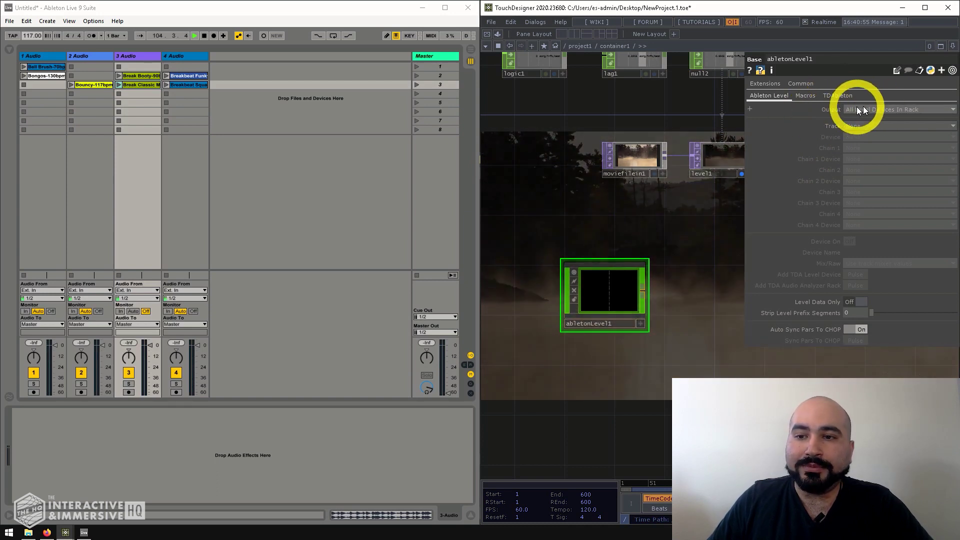
click(857, 109)
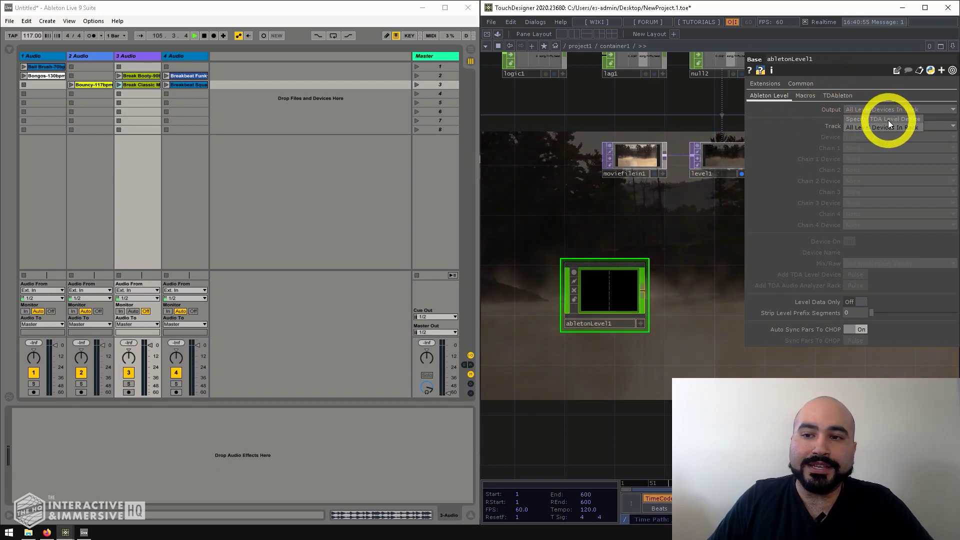
click(910, 119)
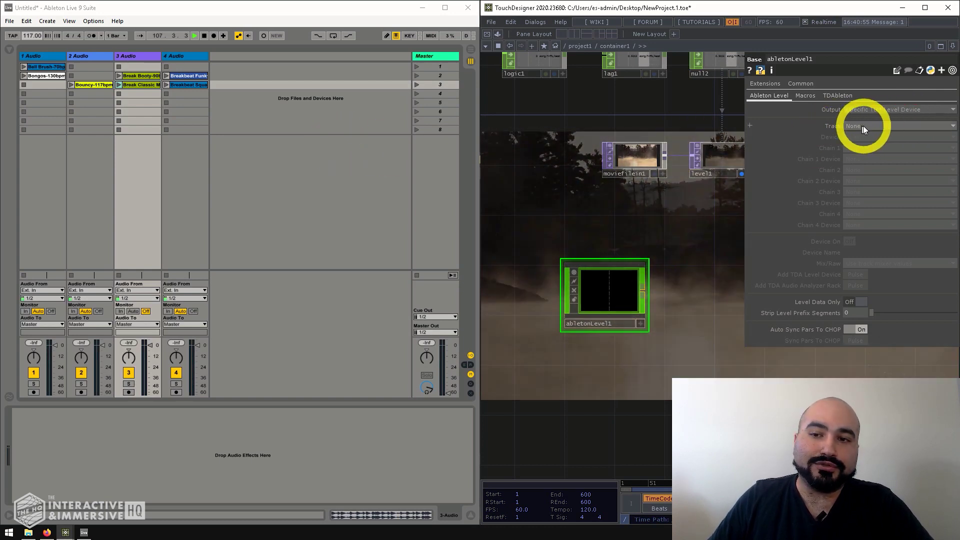
click(864, 126)
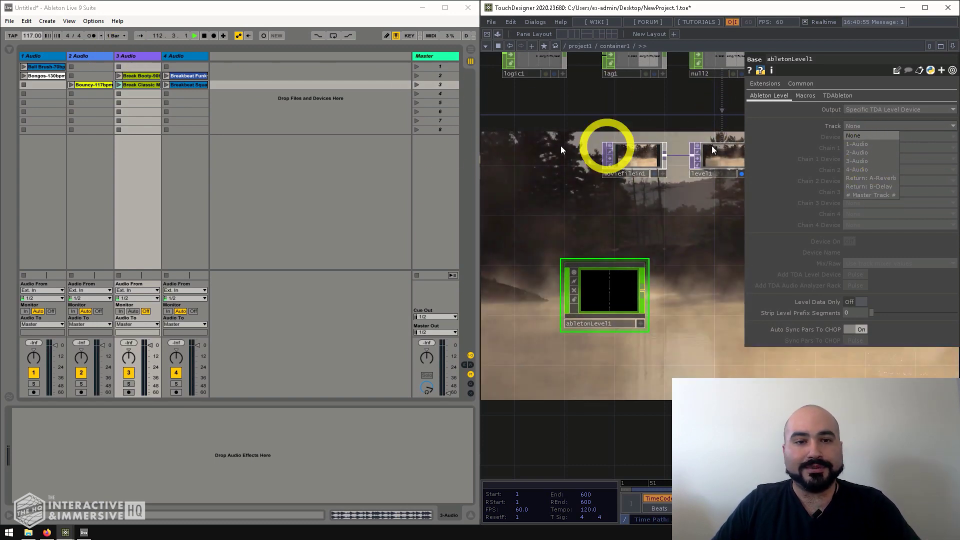
Step: Insert a new audio track in Ableton and set abletonLevel1's Track to 4-Audio, Device None
right_click(233, 67)
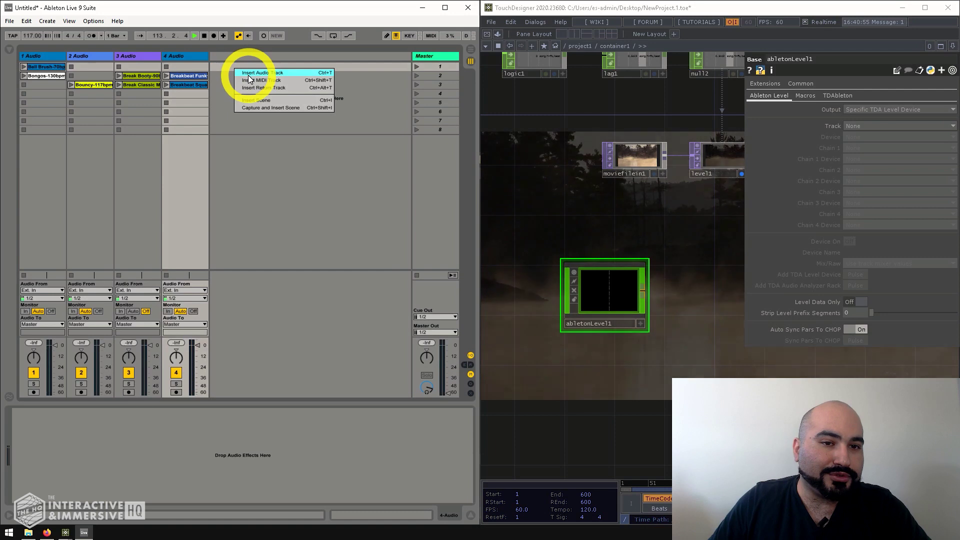
click(248, 75)
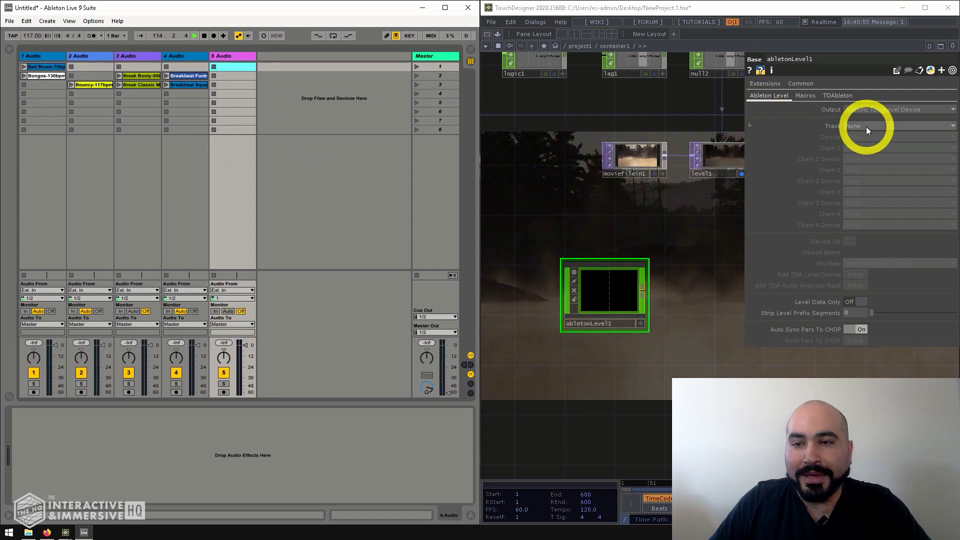
click(866, 127)
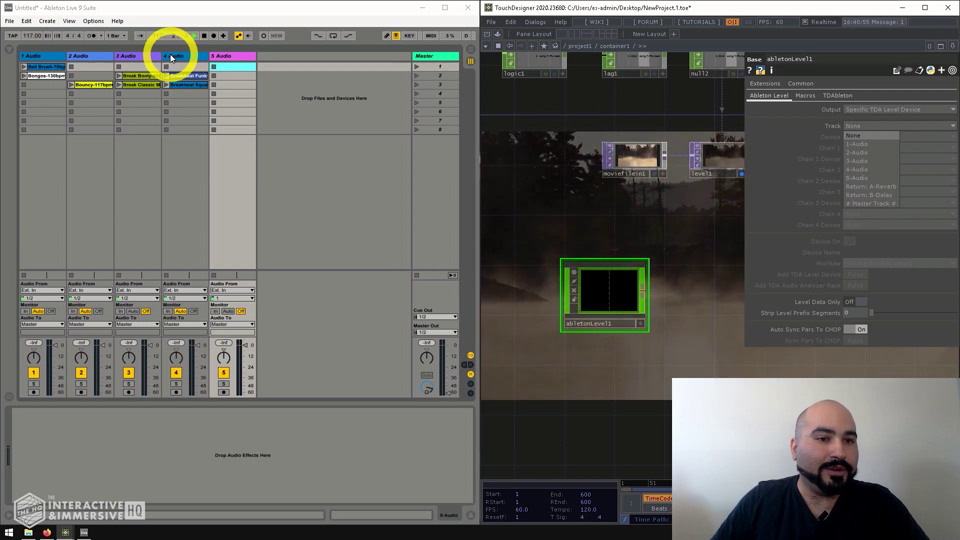
click(856, 170)
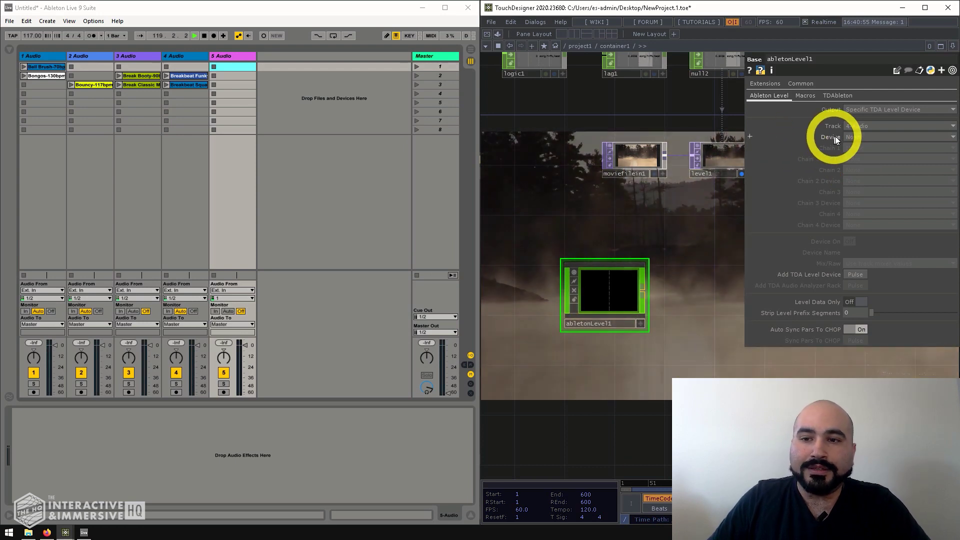
click(870, 137)
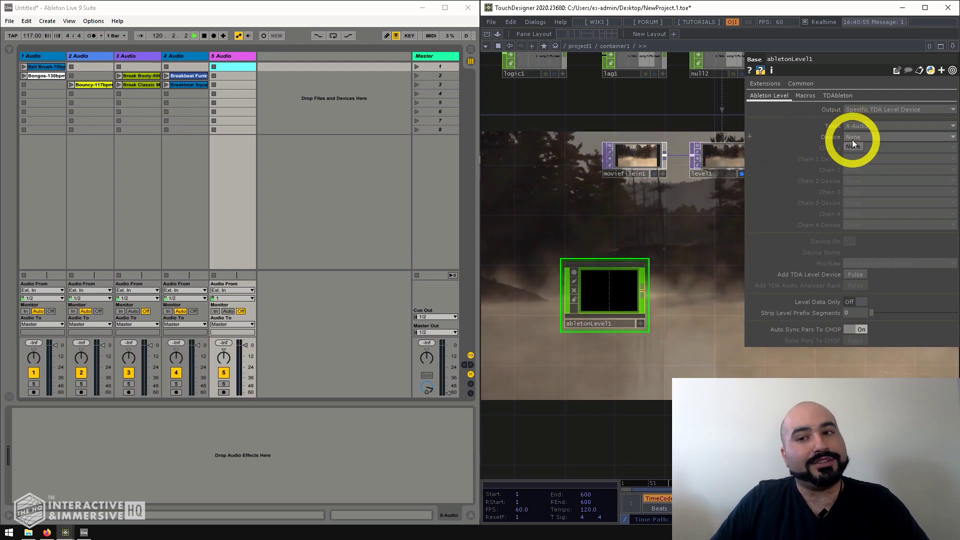
click(853, 143)
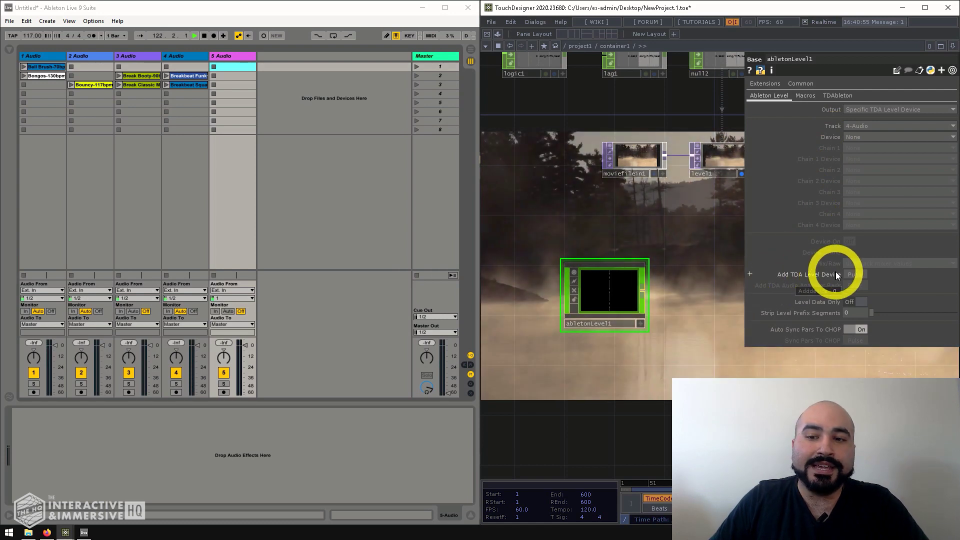
Step: Add a TDA Level device to track 4 and launch its Breakbeat Funk clip
click(851, 273)
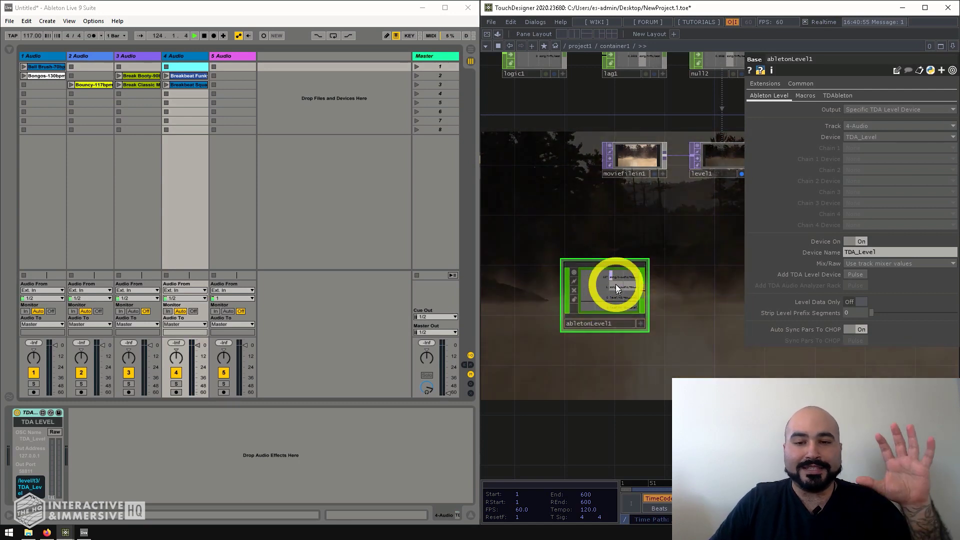
click(195, 56)
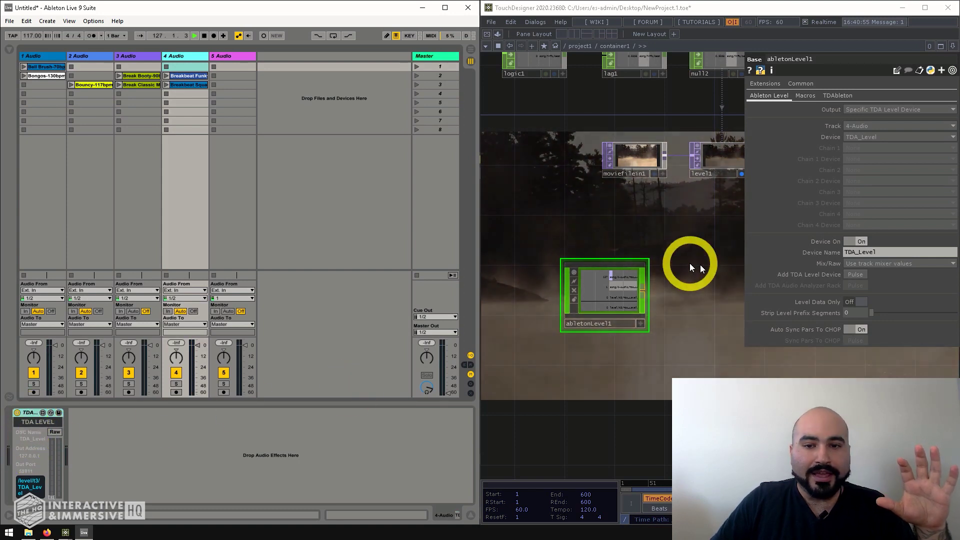
scroll(645, 270, up, 6)
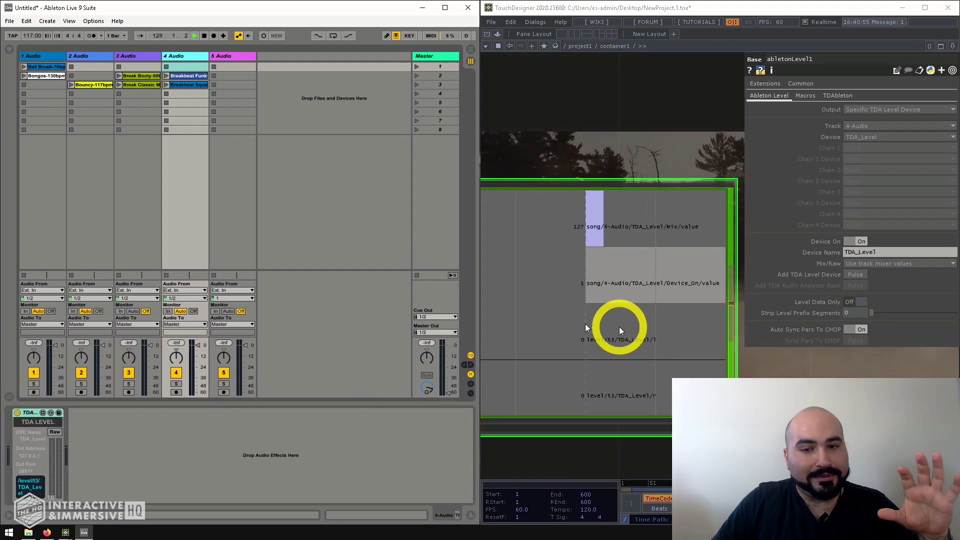
scroll(625, 327, down, 2)
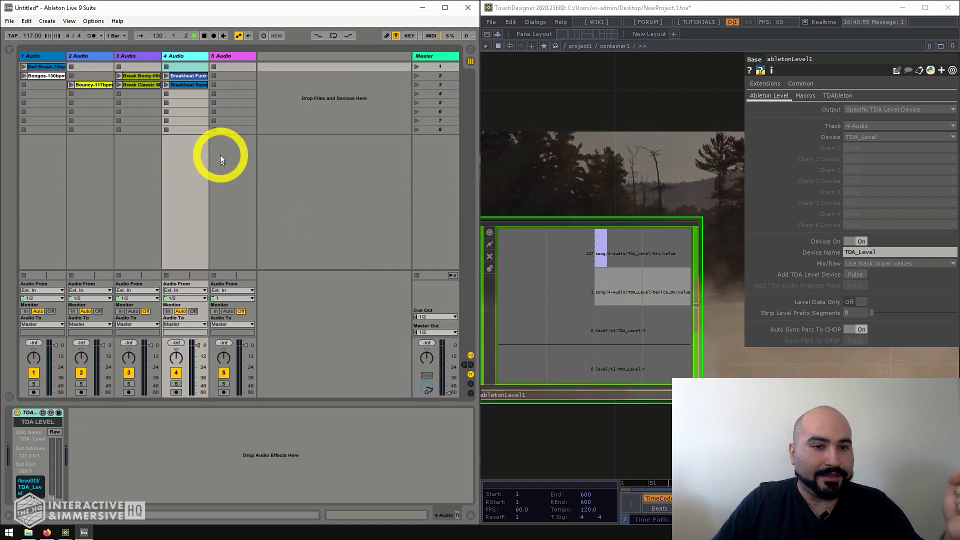
click(166, 76)
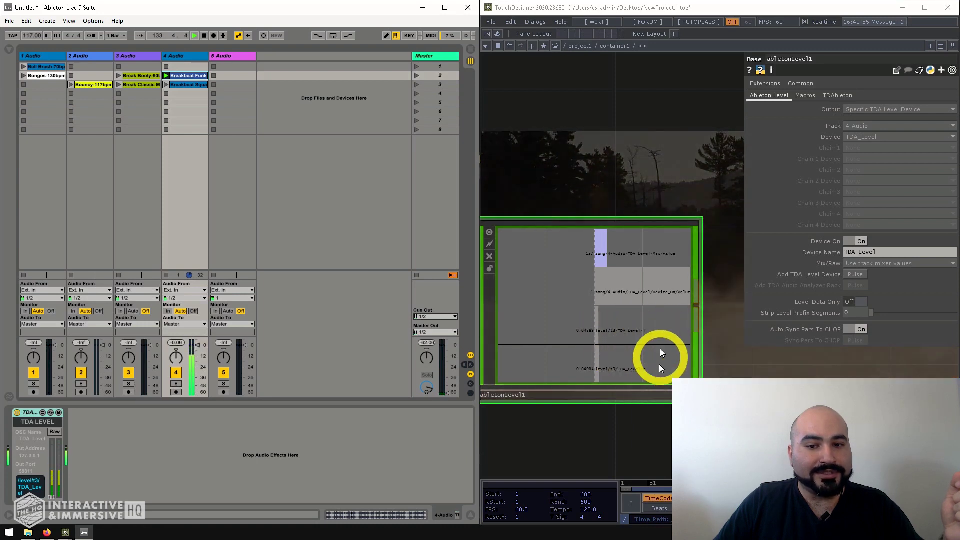
Step: Bring moviefilein1 and level1 into view and start adding a Null CHOP beside abletonLevel1
drag(680, 385, 673, 362)
drag(542, 290, 609, 353)
scroll(608, 253, down, 5)
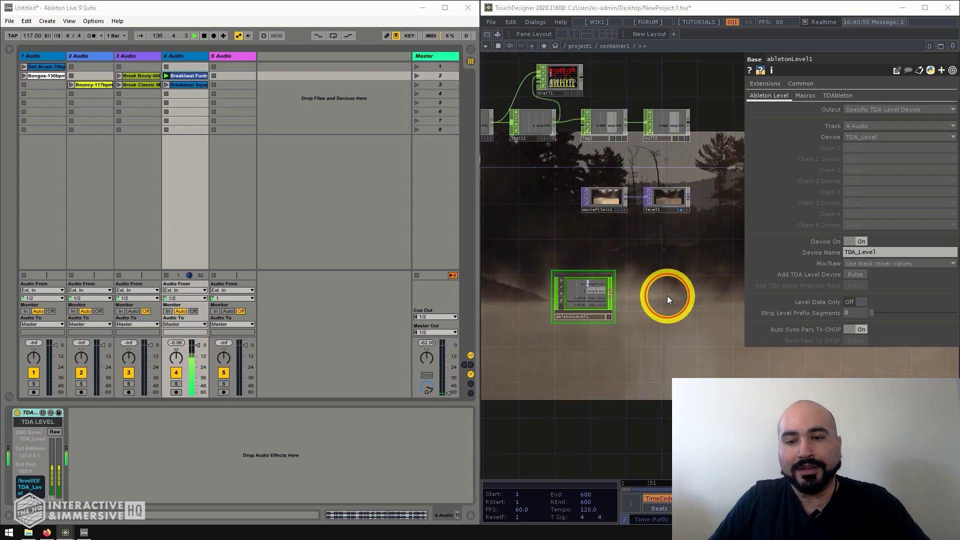
double_click(668, 296)
key(Escape)
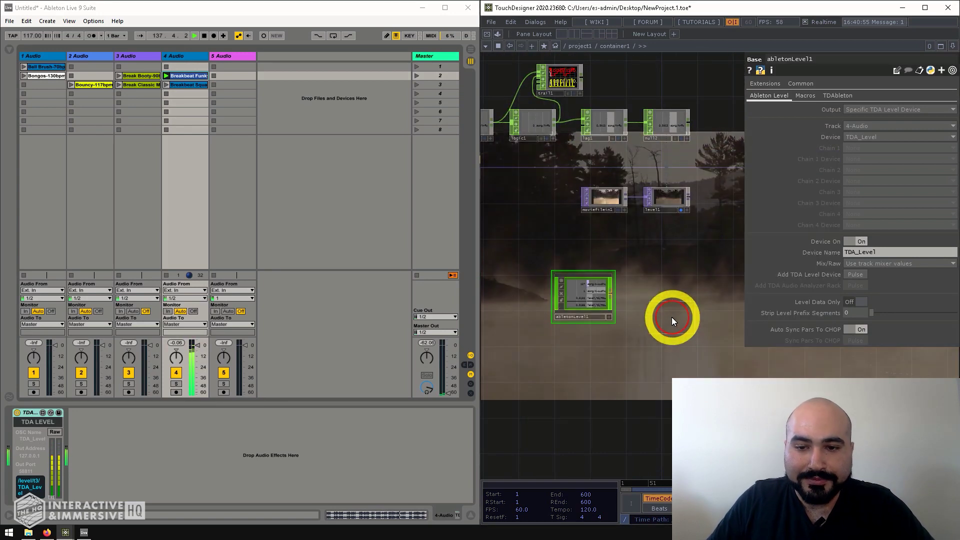
Step: Place null3 right of abletonLevel1 and wire abletonLevel1 into it
click(649, 296)
scroll(635, 296, up, 3)
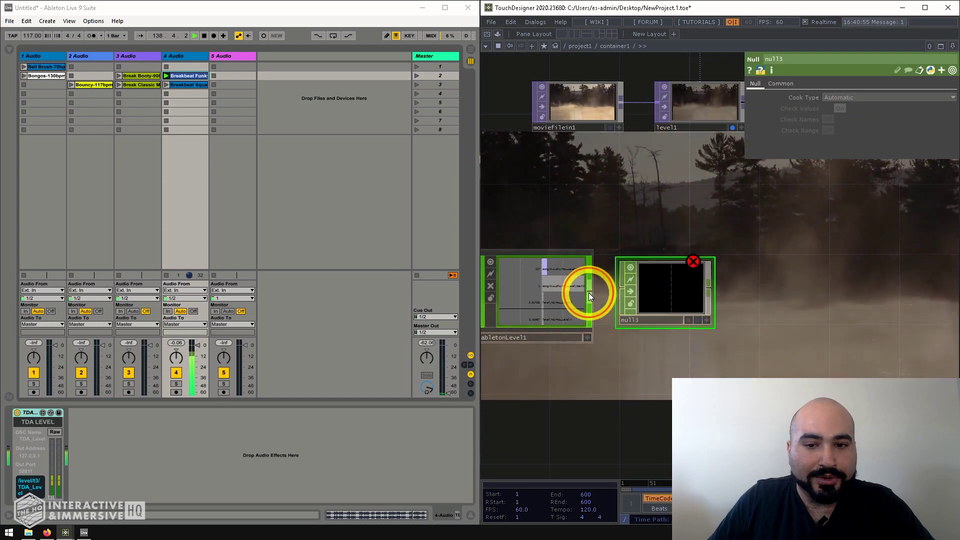
drag(590, 292, 622, 287)
scroll(692, 285, up, 3)
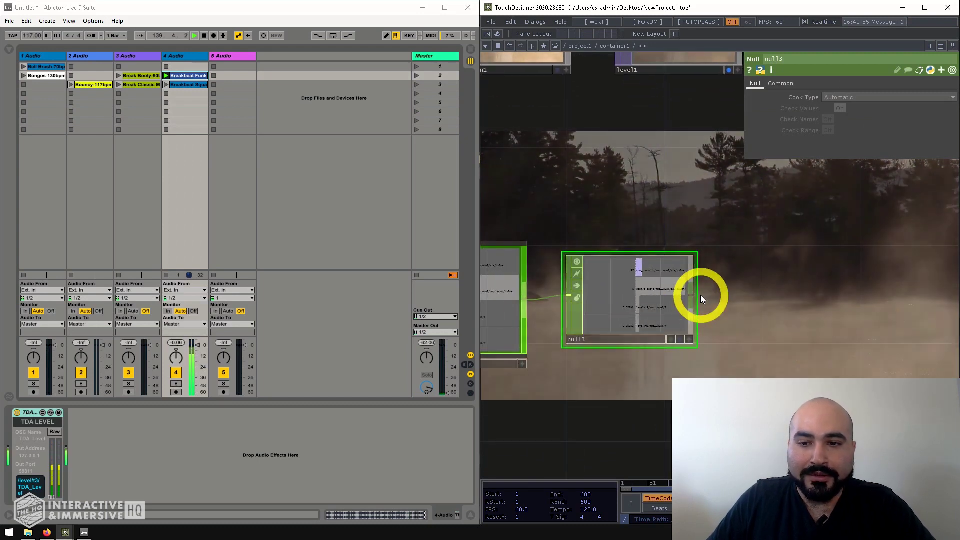
Step: Add select2 after null3, keeping only the level/t3/TDA_Level/l channel
double_click(763, 283)
text(sel)
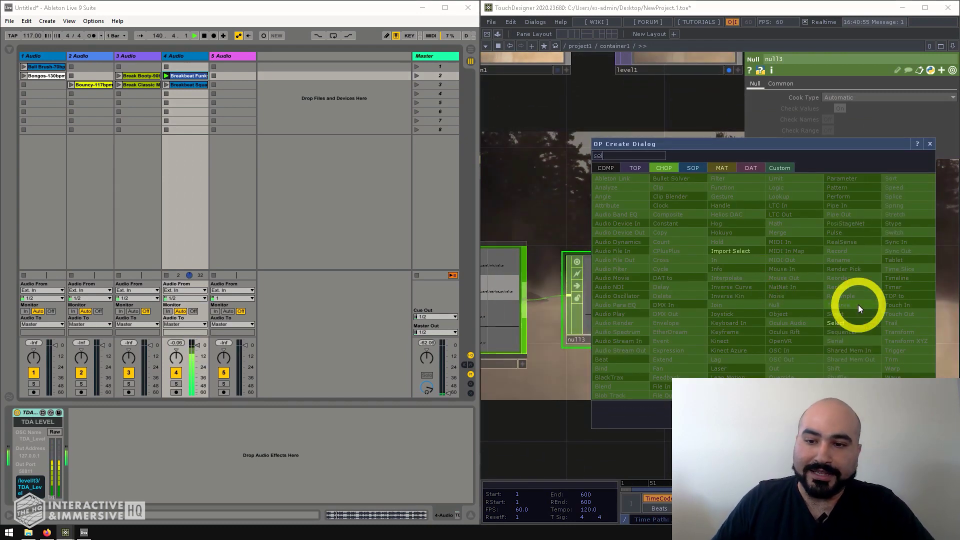
click(850, 322)
click(803, 301)
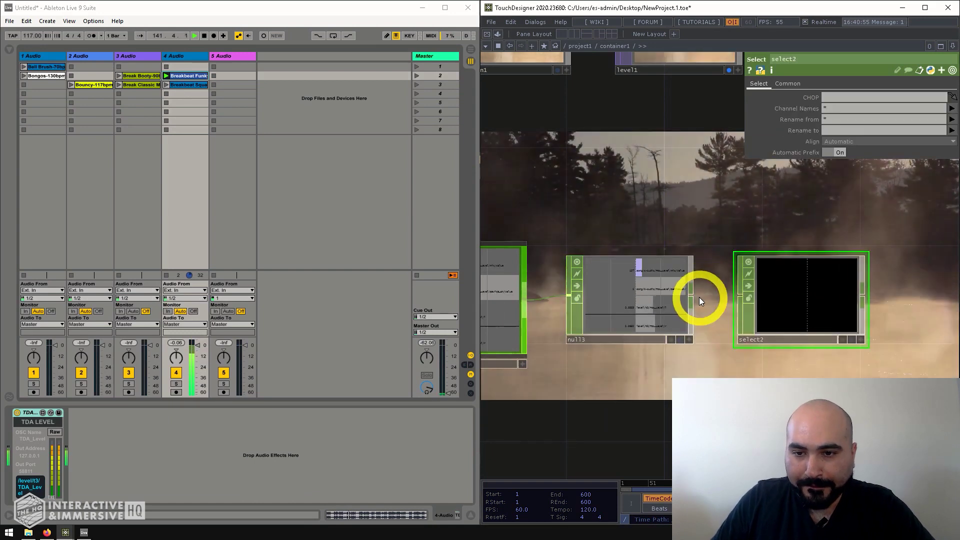
drag(700, 296, 815, 287)
scroll(815, 287, up, 4)
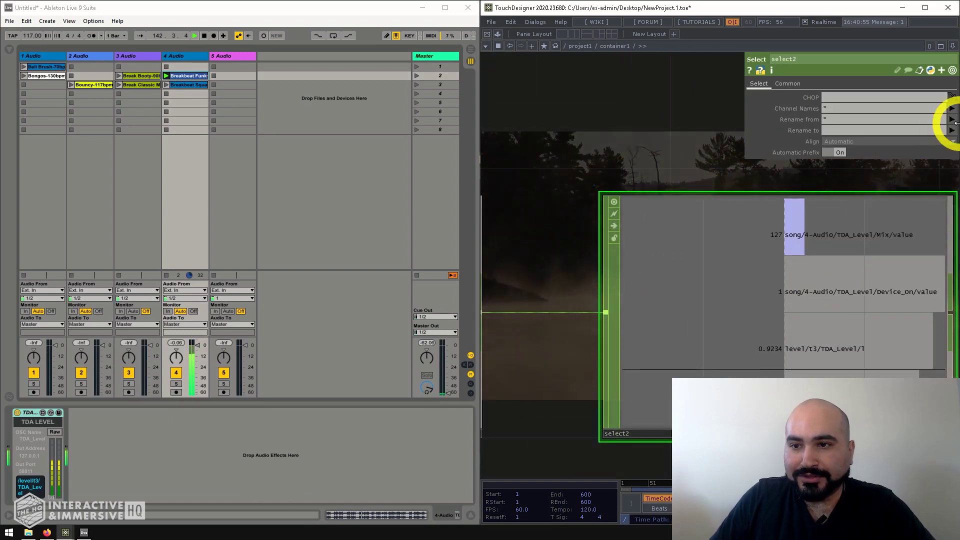
click(952, 108)
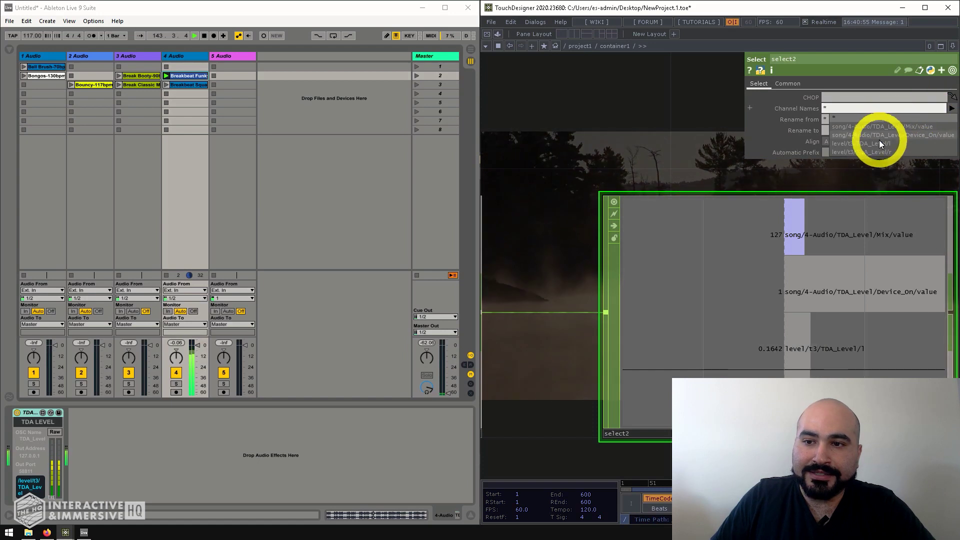
click(878, 144)
scroll(664, 167, down, 4)
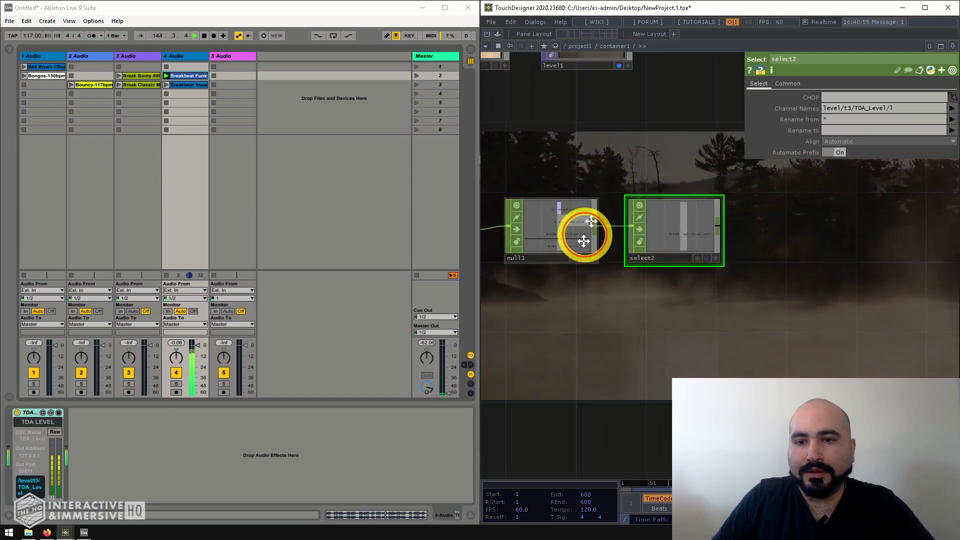
Step: Append a null4 CHOP after select2
drag(583, 248, 594, 253)
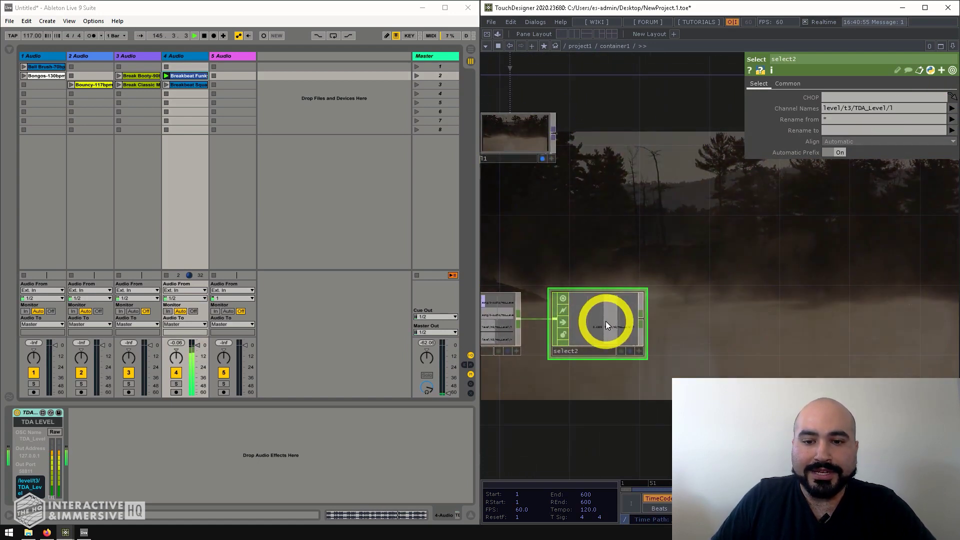
key(Tab)
text(nuk)
key(BackSpace)
text(l)
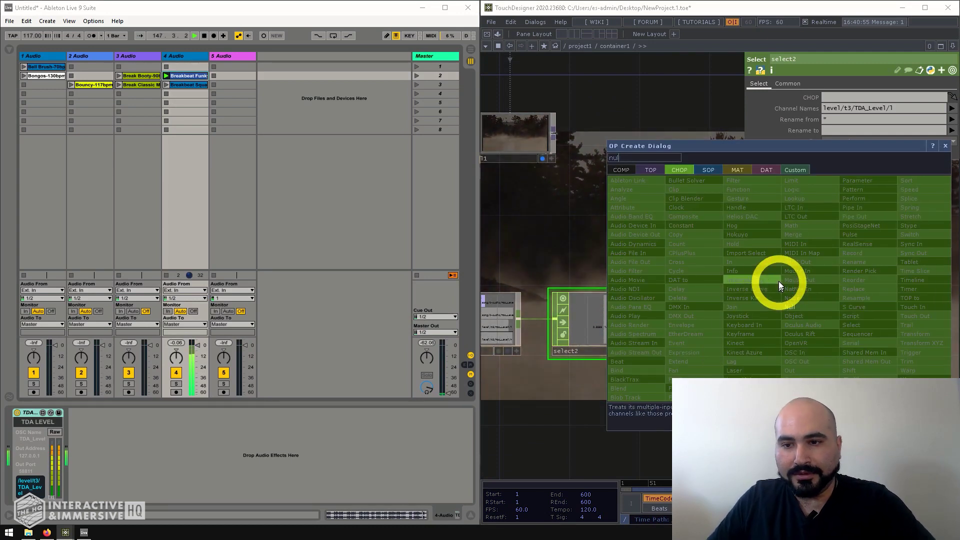
click(804, 305)
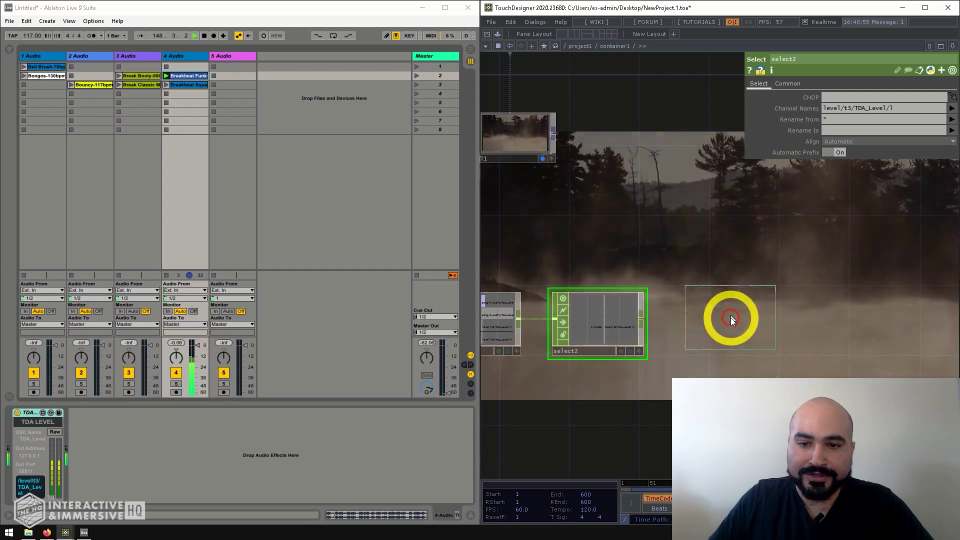
click(728, 320)
middle_drag(669, 212, 697, 232)
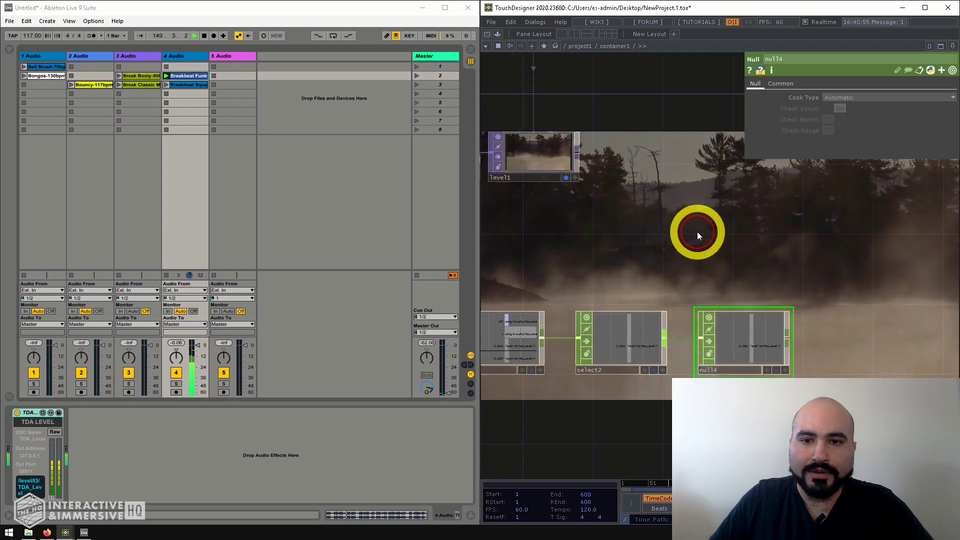
Step: Add an Edge TOP, edge1, fed by level1, and hide level1's background display
key(Tab)
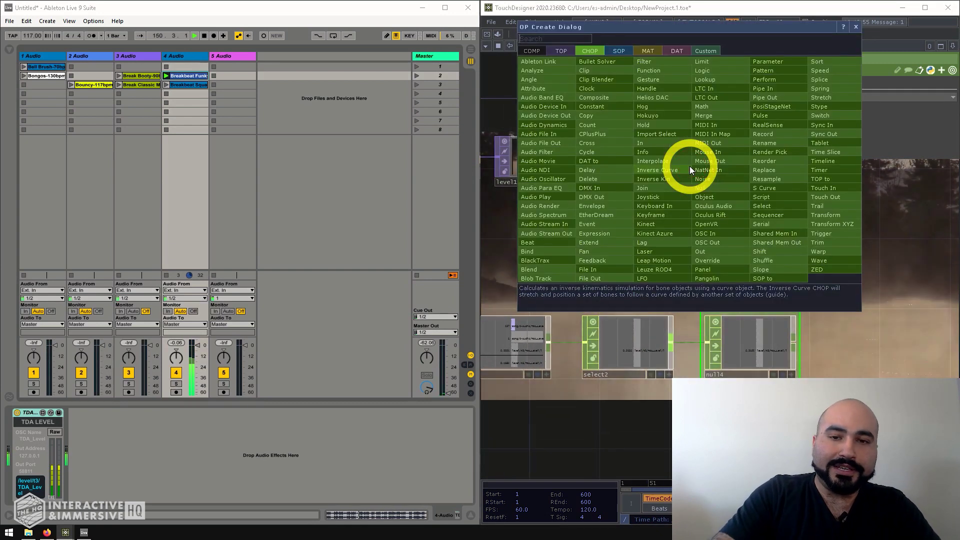
click(563, 51)
text(edge)
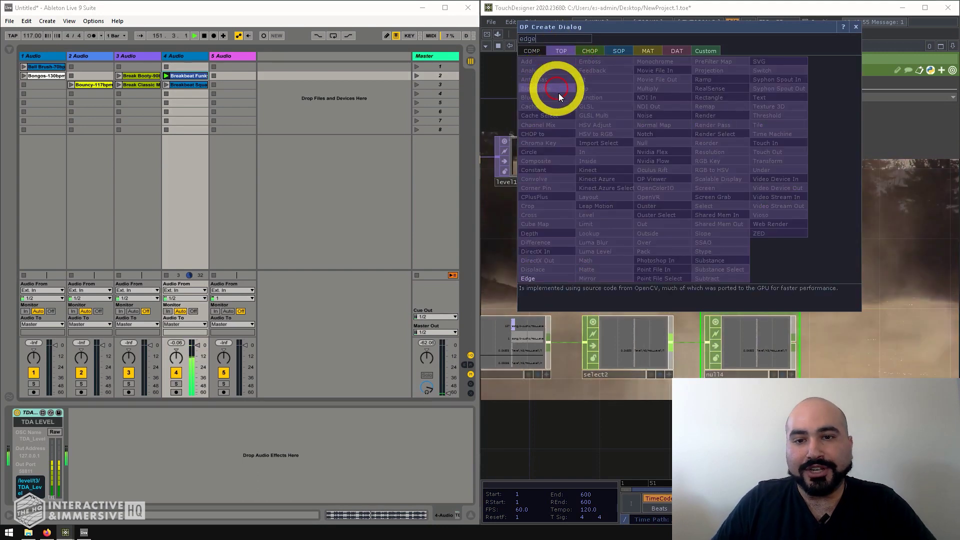
click(531, 277)
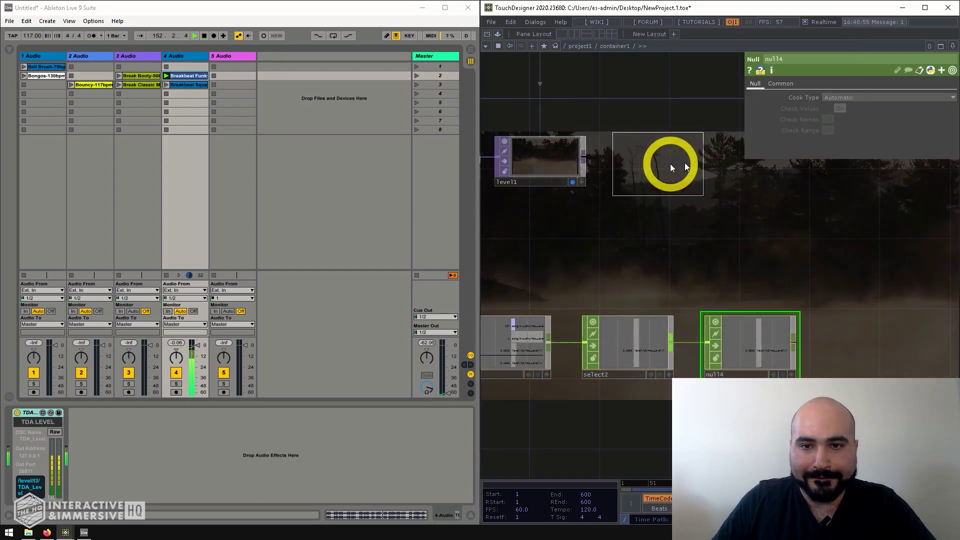
click(697, 150)
drag(587, 156, 671, 146)
click(573, 182)
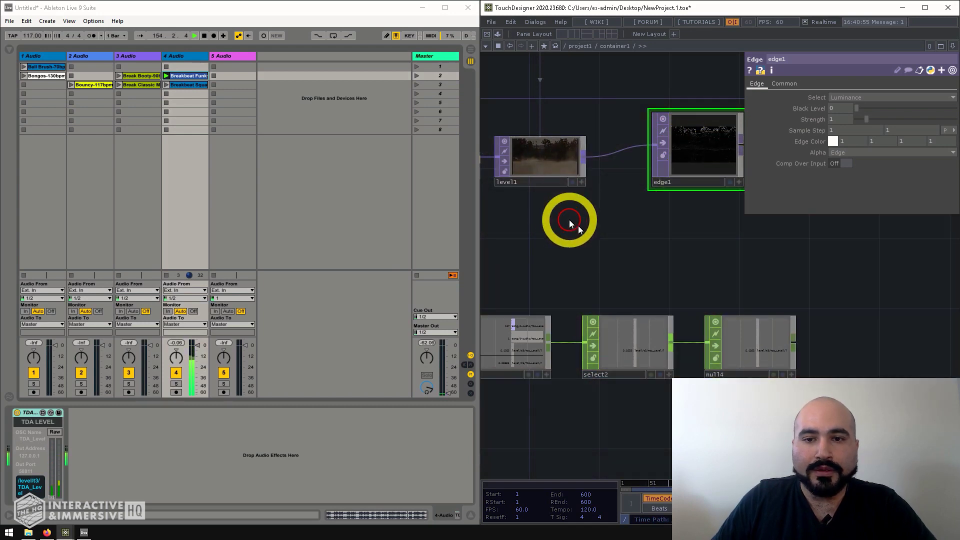
Step: Check null4's audio level channel, then bring up edge1's Edge parameters
drag(597, 231, 541, 216)
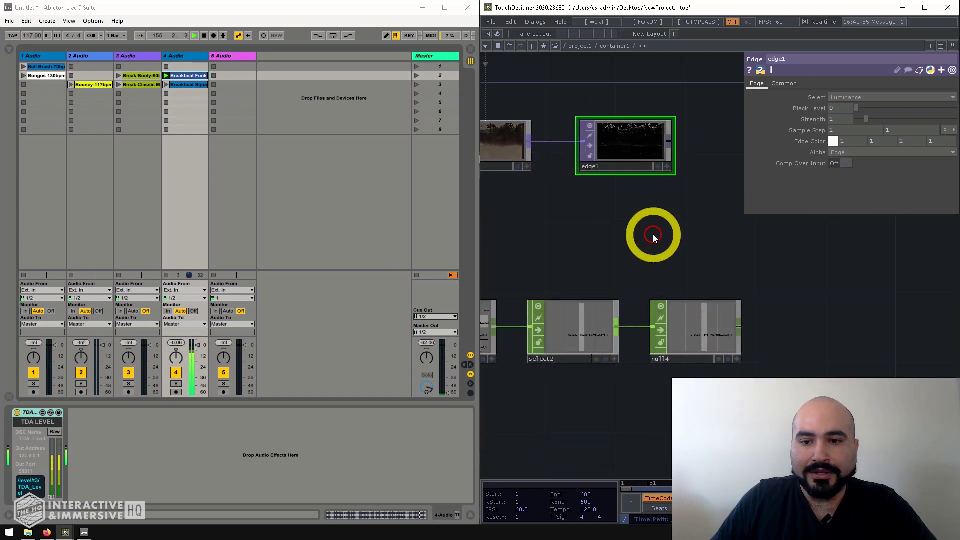
scroll(653, 235, up, 2)
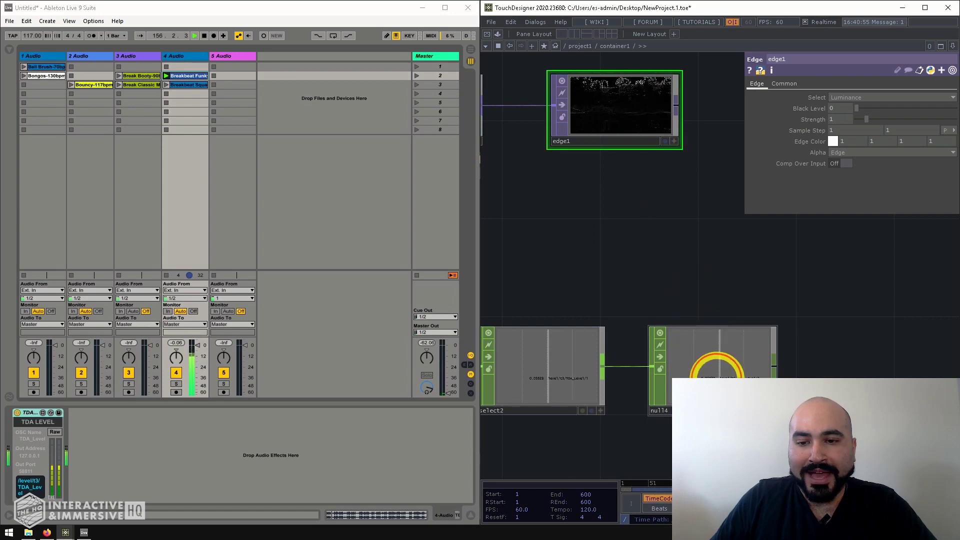
click(699, 363)
click(613, 117)
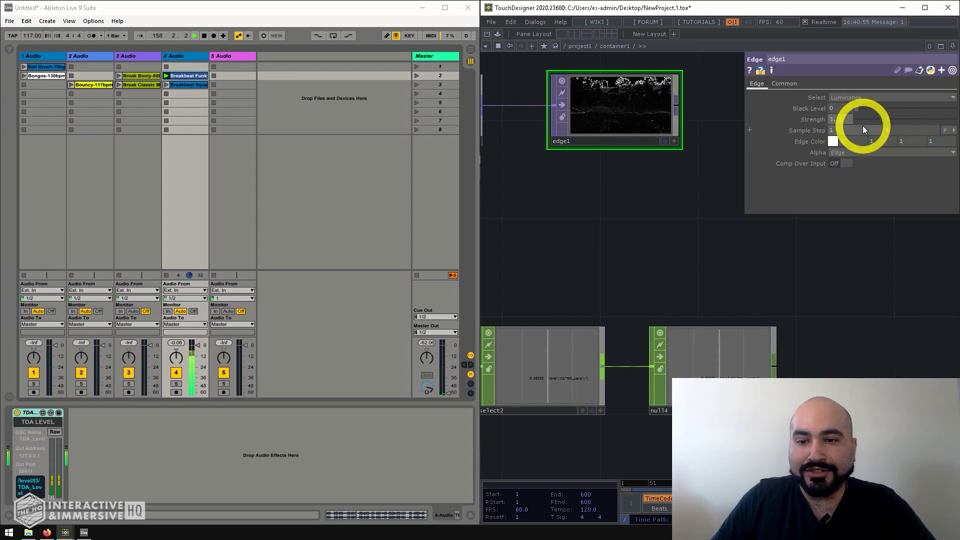
Step: Drive edge1's Strength from null4's level, display edge1, and test with track 4 clips
click(827, 113)
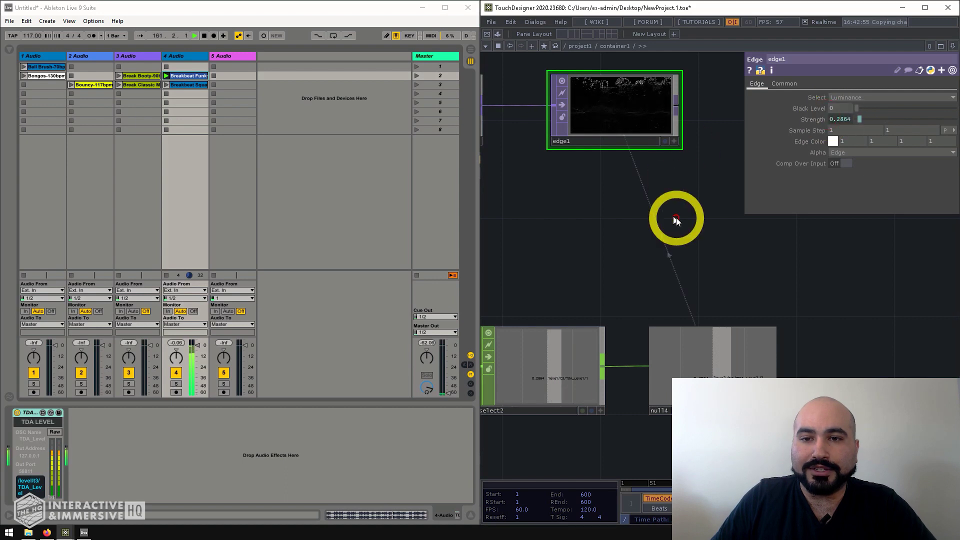
drag(668, 242, 644, 292)
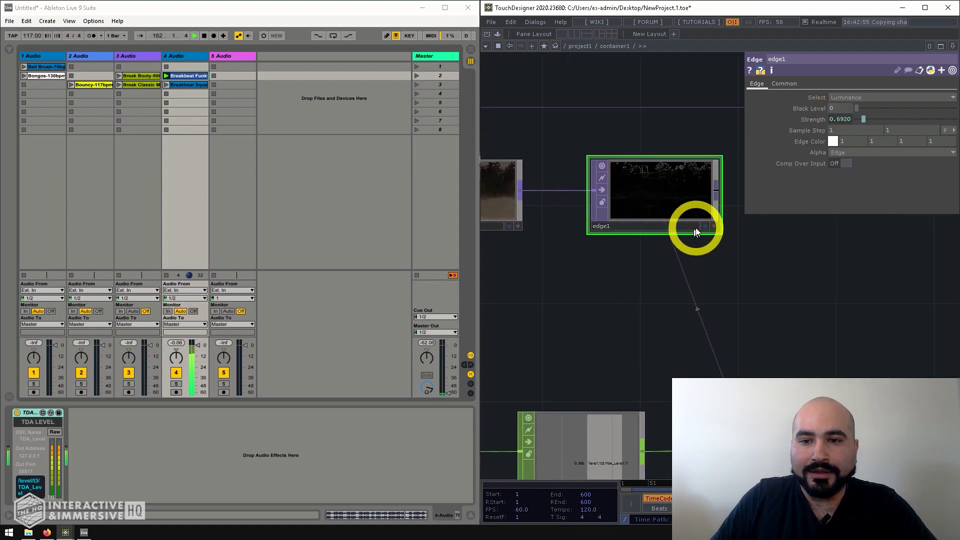
click(701, 226)
scroll(690, 296, down, 3)
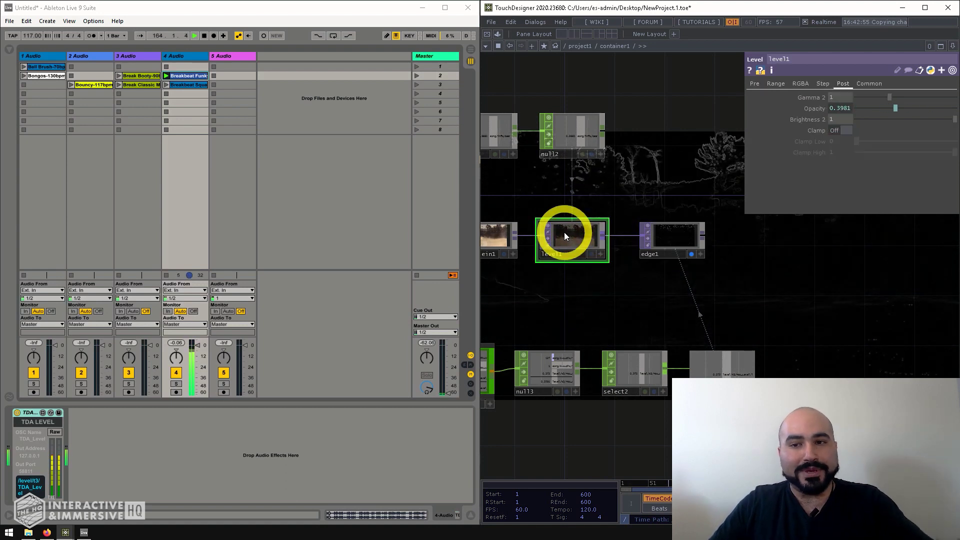
click(674, 238)
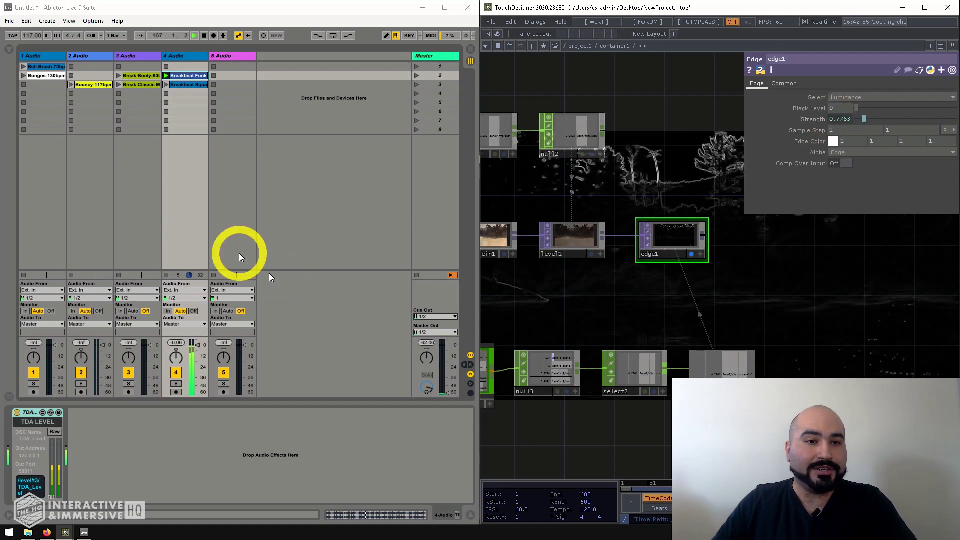
click(166, 84)
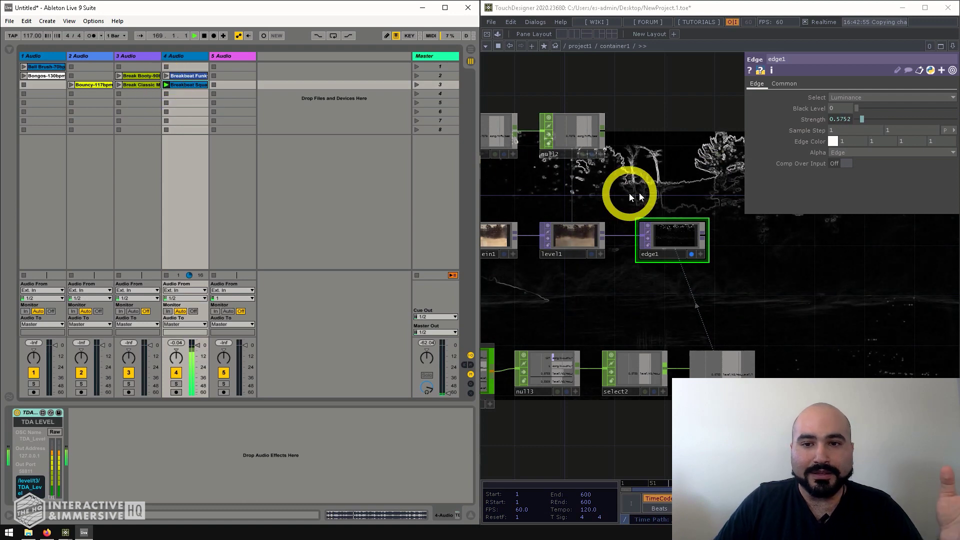
click(167, 94)
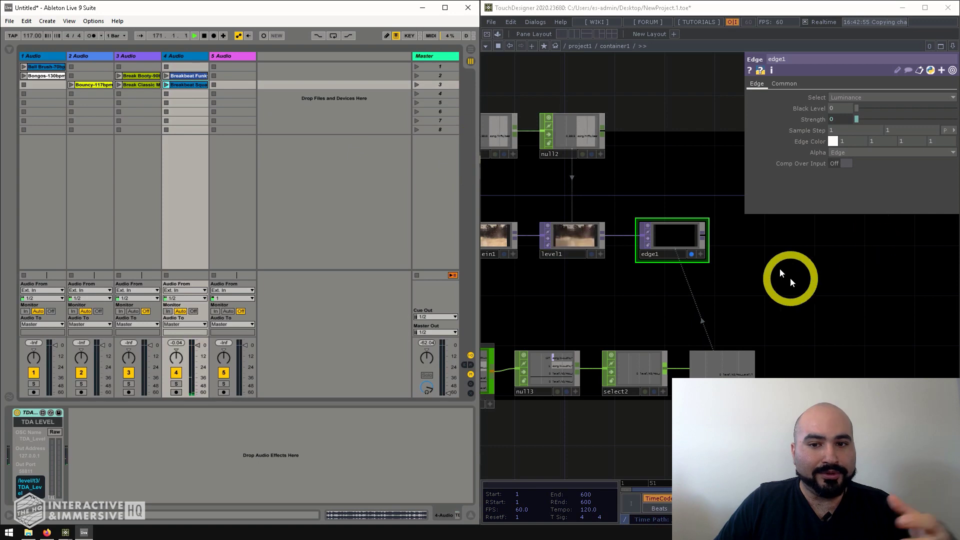
Step: Relaunch Breakbeat Funk, then inspect abletonSong1 and abletonLevel1 (4-Audio, TDA_Level) parameters
click(166, 77)
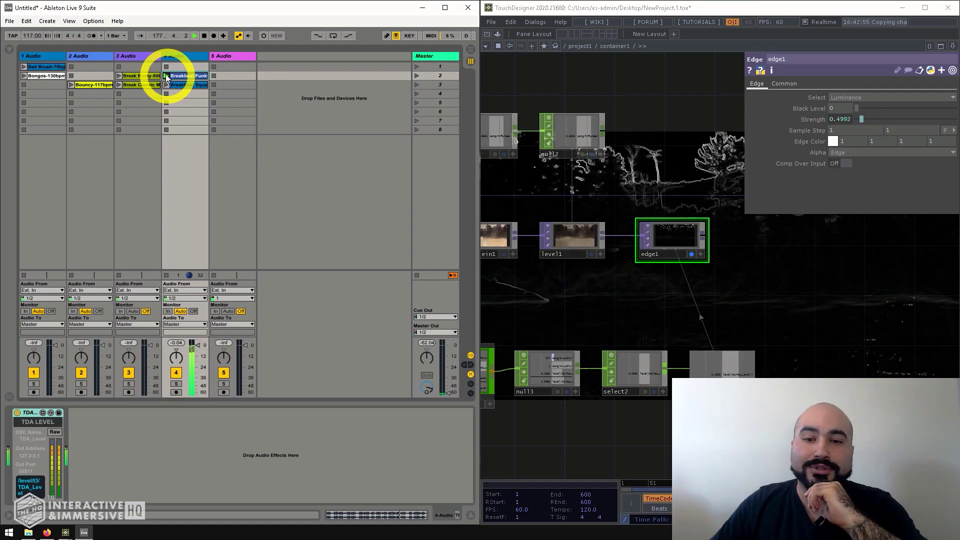
scroll(721, 287, down, 5)
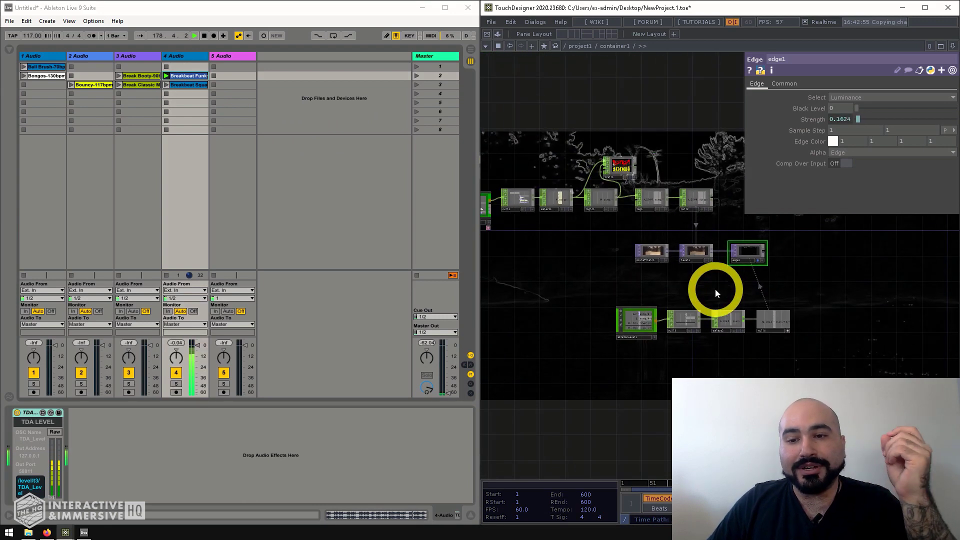
drag(591, 284, 618, 279)
click(498, 209)
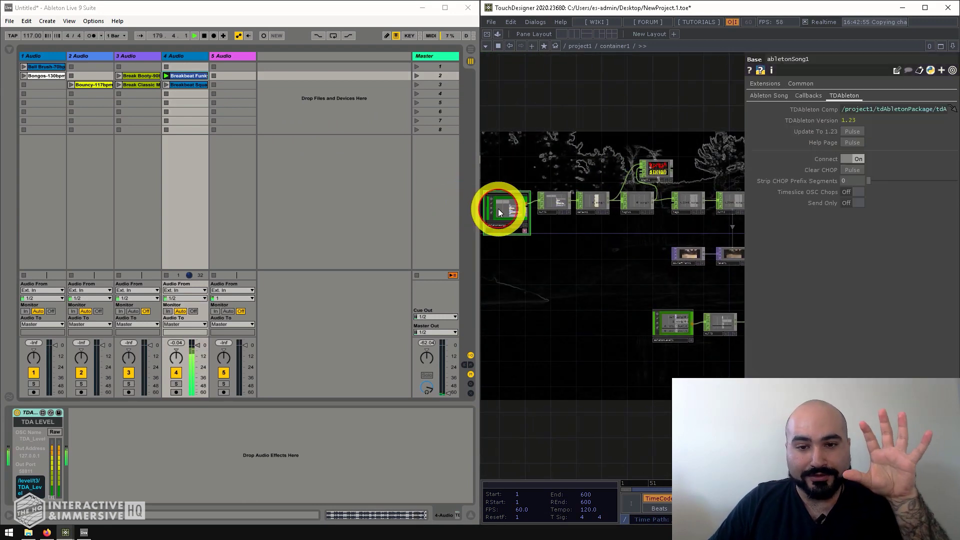
scroll(498, 209, up, 5)
scroll(498, 208, up, 2)
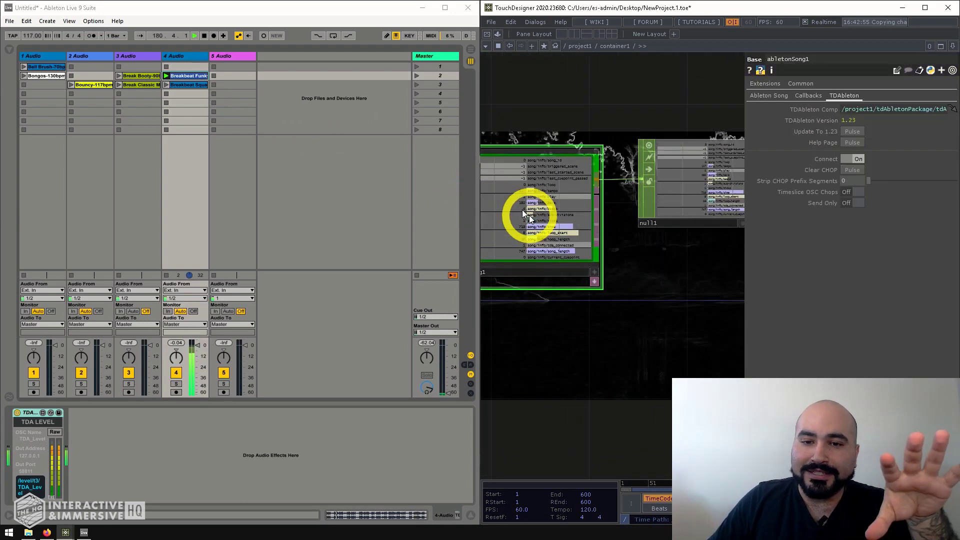
drag(529, 215, 637, 321)
click(629, 326)
scroll(668, 317, up, 1)
scroll(673, 316, down, 2)
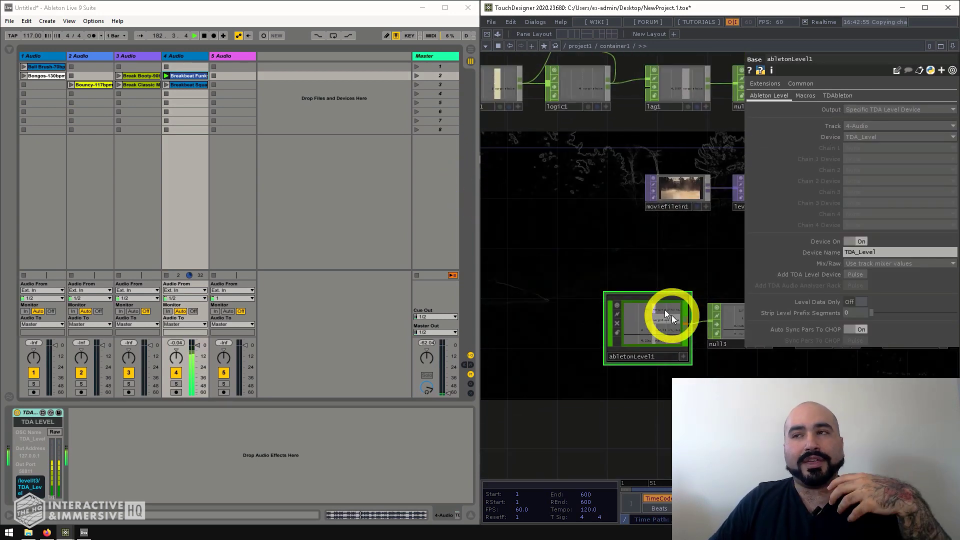
Step: Bring up Firefox and read the TDAbleton page's Getting Started setup steps
click(46, 533)
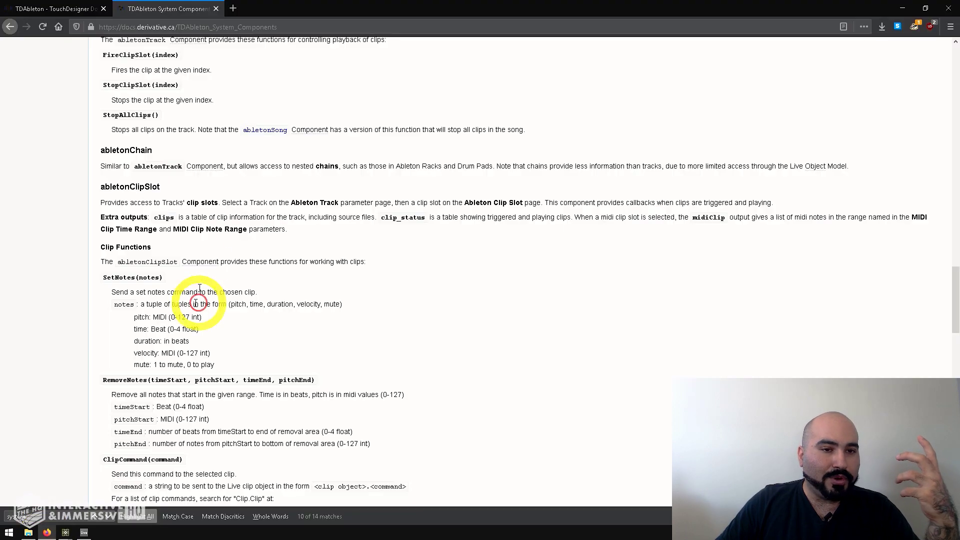
scroll(144, 198, up, 7)
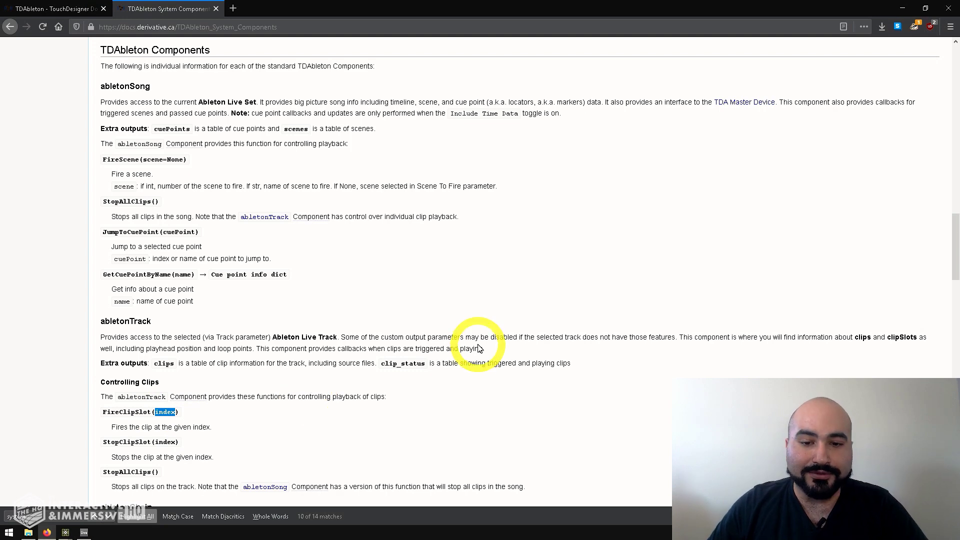
scroll(215, 107, up, 15)
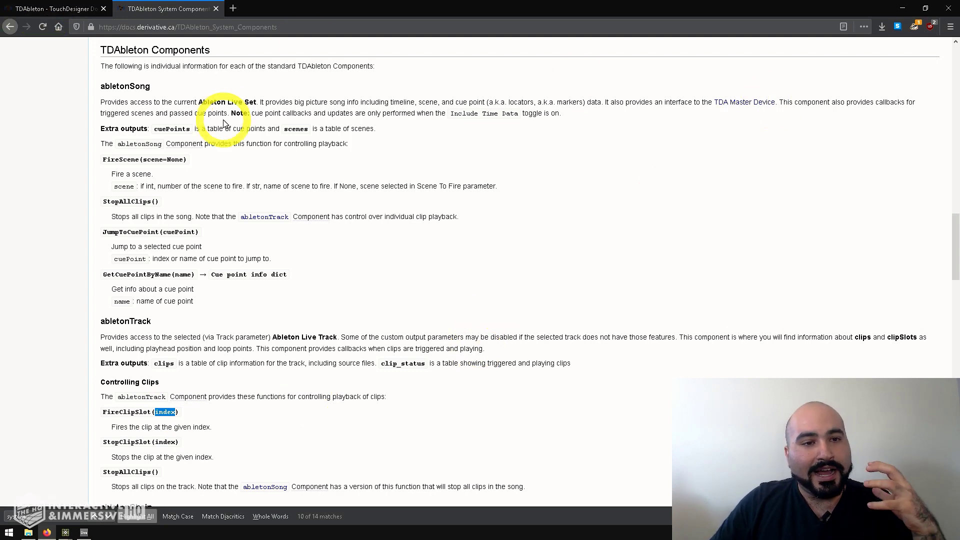
click(47, 9)
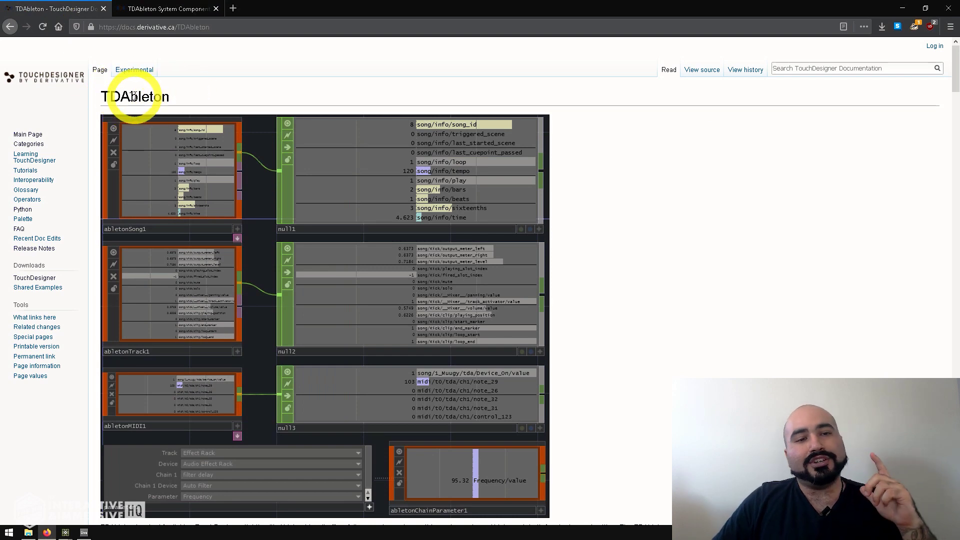
scroll(133, 96, down, 20)
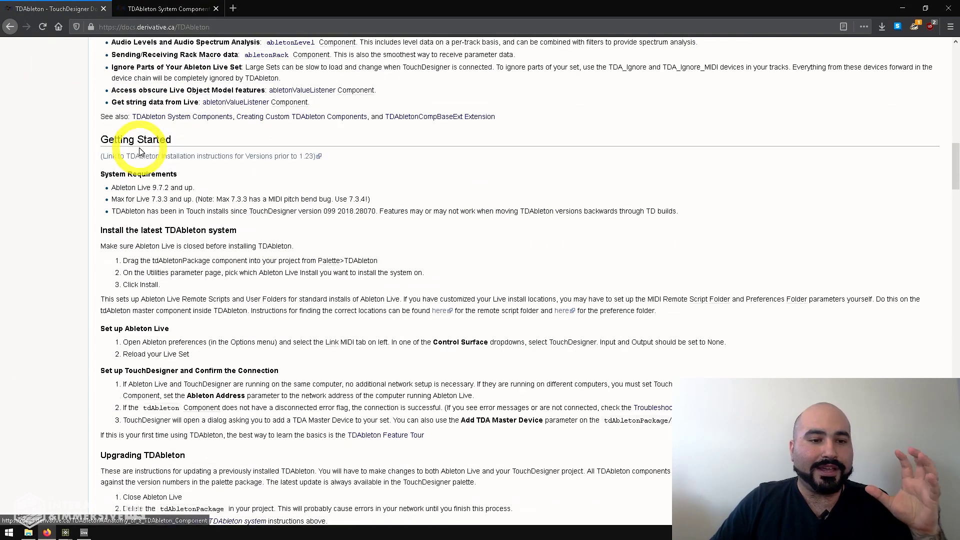
drag(107, 145, 350, 377)
click(344, 347)
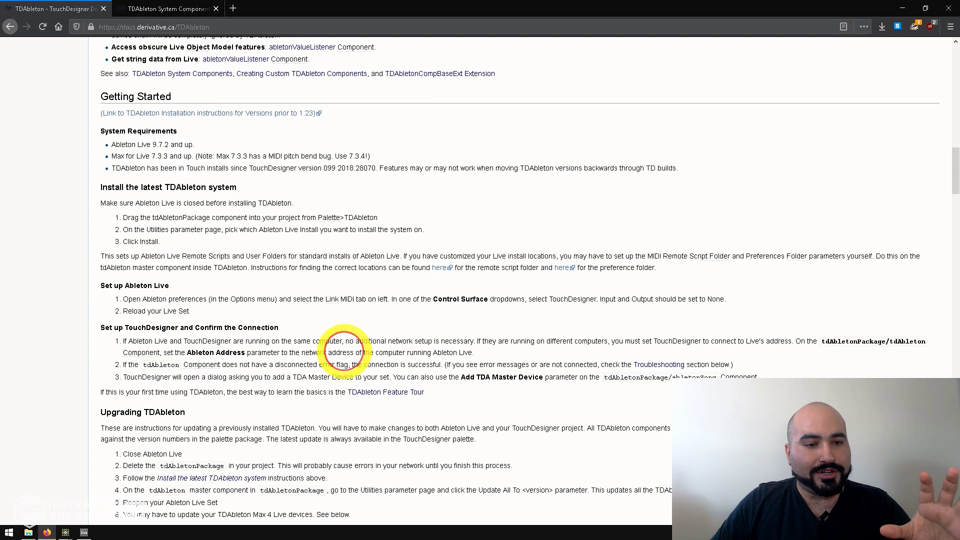
Step: Return to the TDAbleton System Components page and scroll through it
click(152, 7)
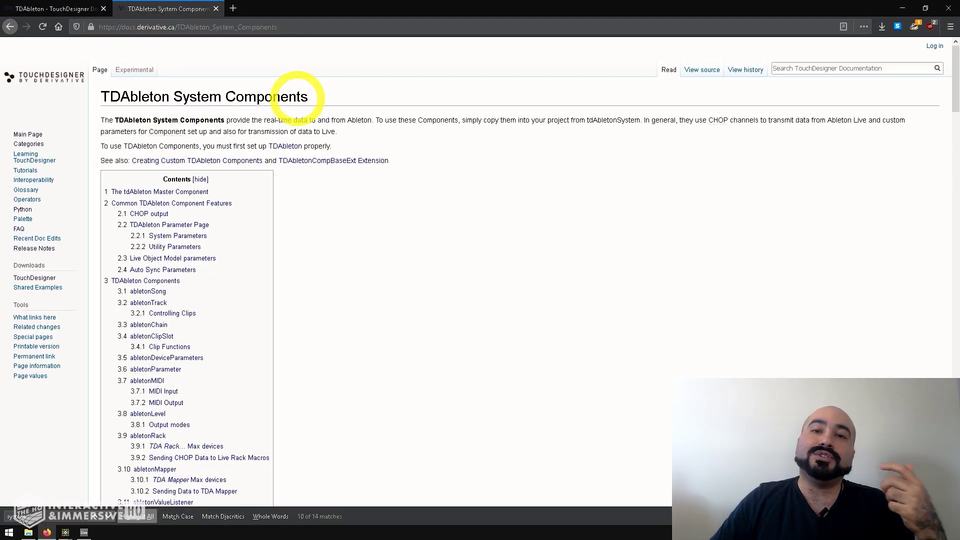
scroll(393, 163, down, 20)
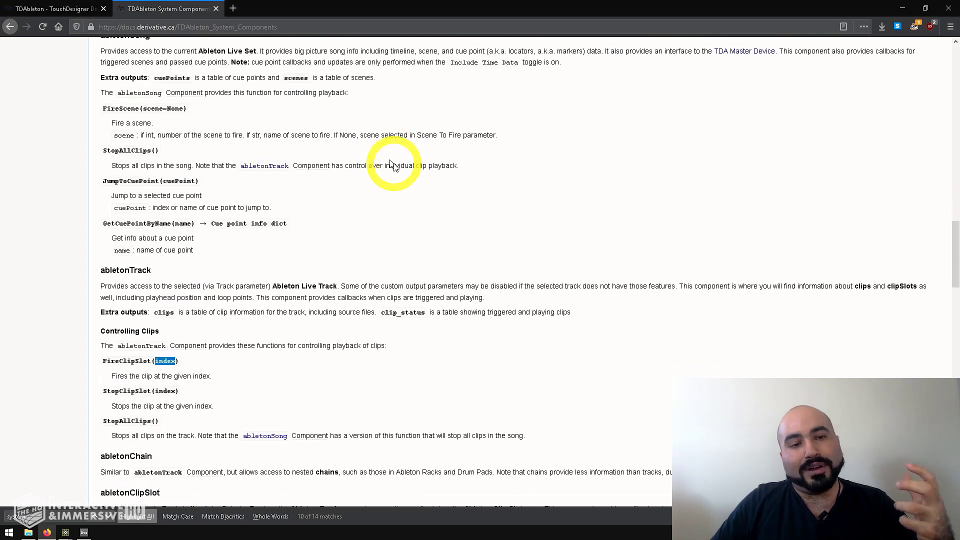
scroll(393, 165, down, 4)
Step: Back in TouchDesigner, enter tdAbletonPackage and select abletonValueListener1 to copy
click(910, 12)
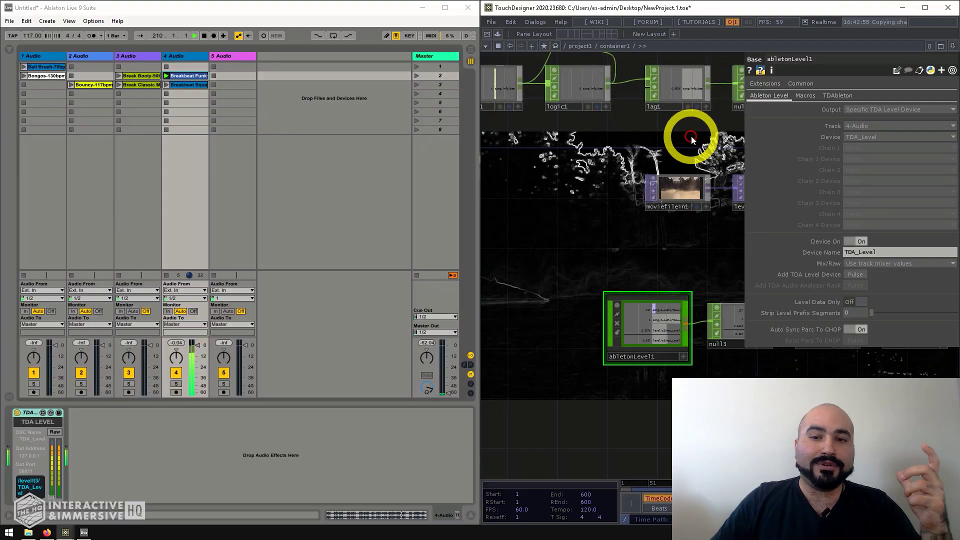
drag(606, 182, 635, 247)
key(u)
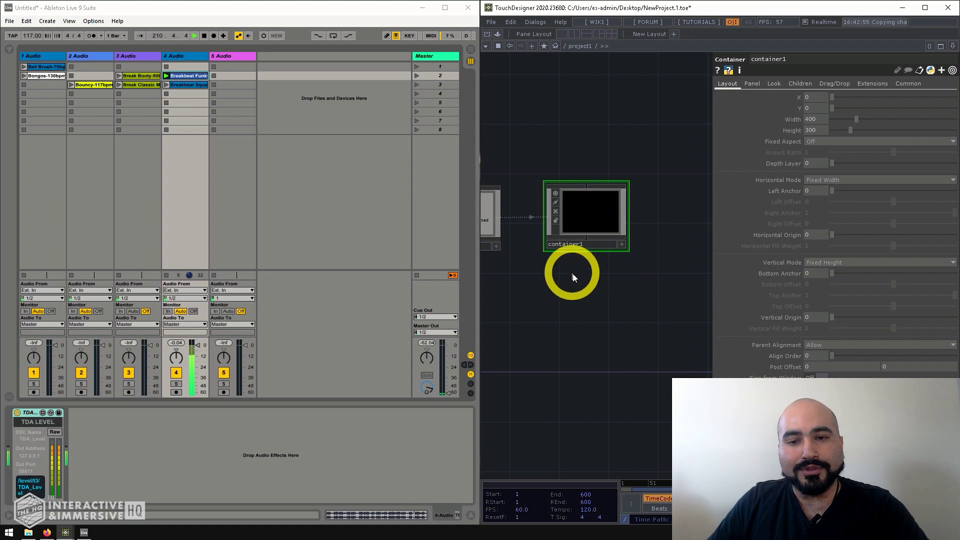
click(568, 219)
key(i)
scroll(656, 270, down, 3)
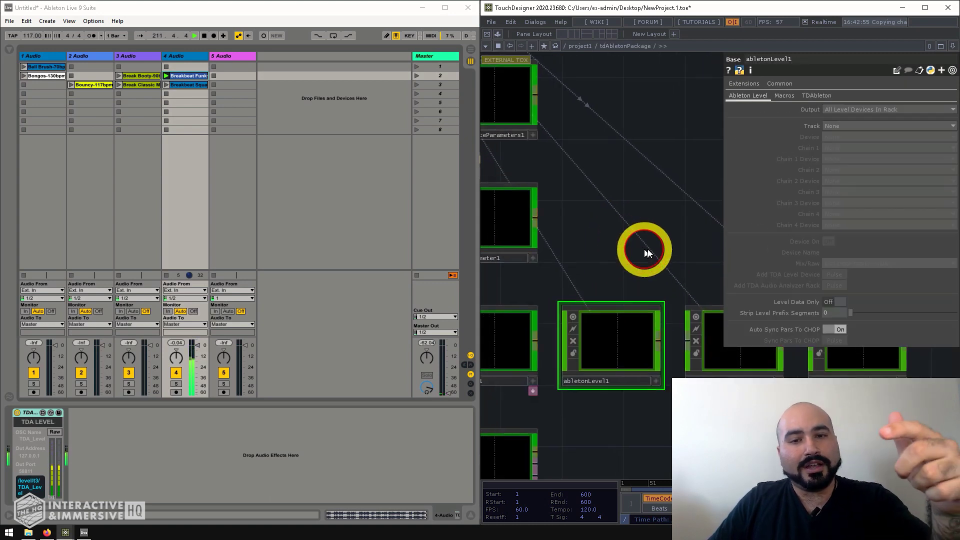
click(526, 145)
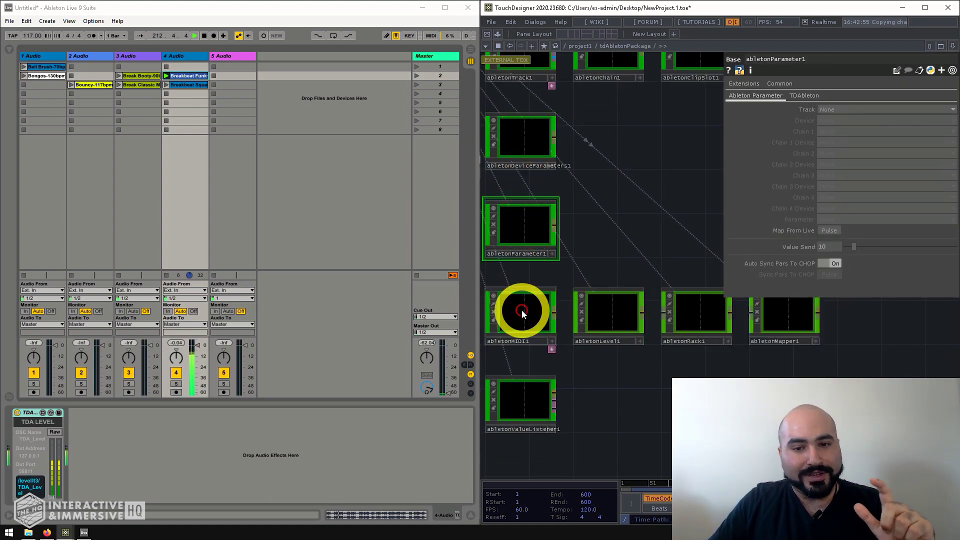
click(531, 409)
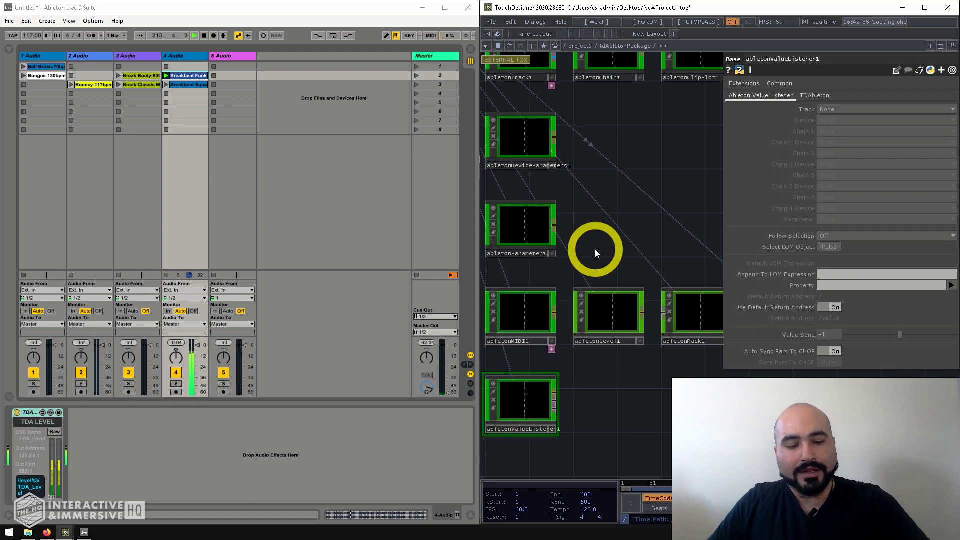
Step: Paste abletonValueListener1 into container1 below abletonLevel1
scroll(595, 249, down, 2)
scroll(700, 217, up, 3)
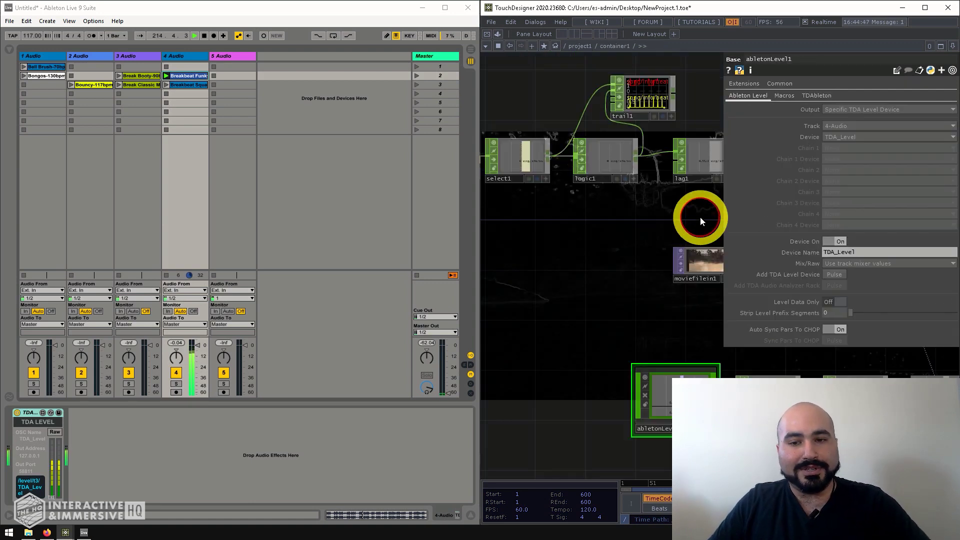
drag(606, 271, 601, 149)
key(ctrl+v)
click(646, 398)
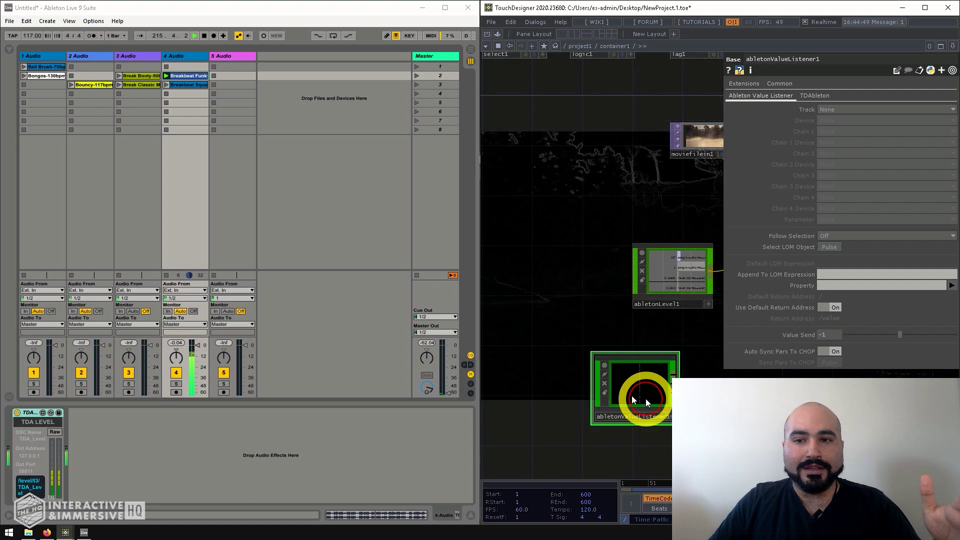